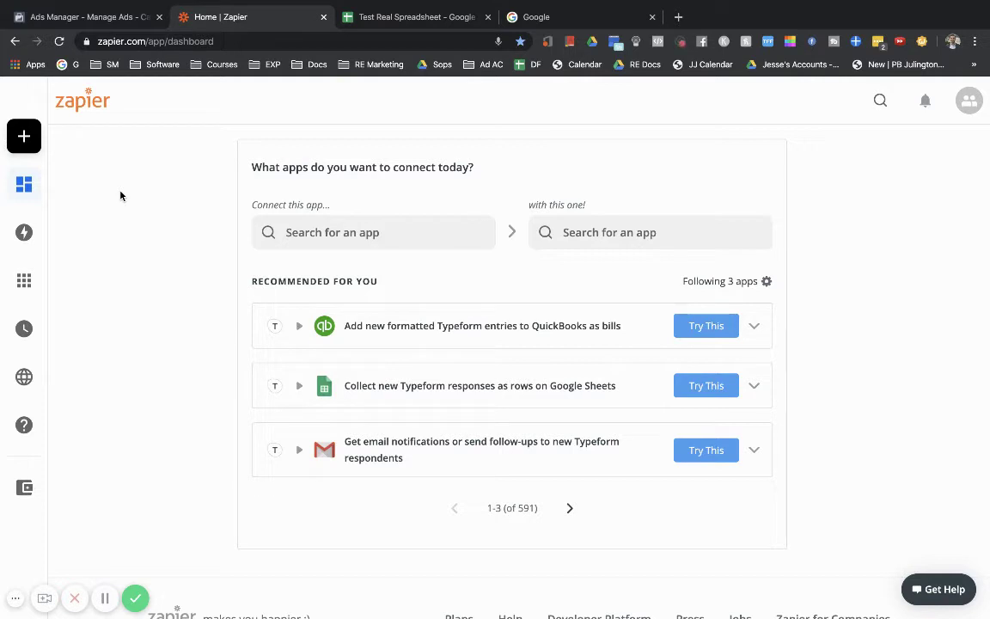
Glance at the Test Real Spreadsheet's lead columns and review Zapier's plans and prices for individuals and professionals
click(387, 17)
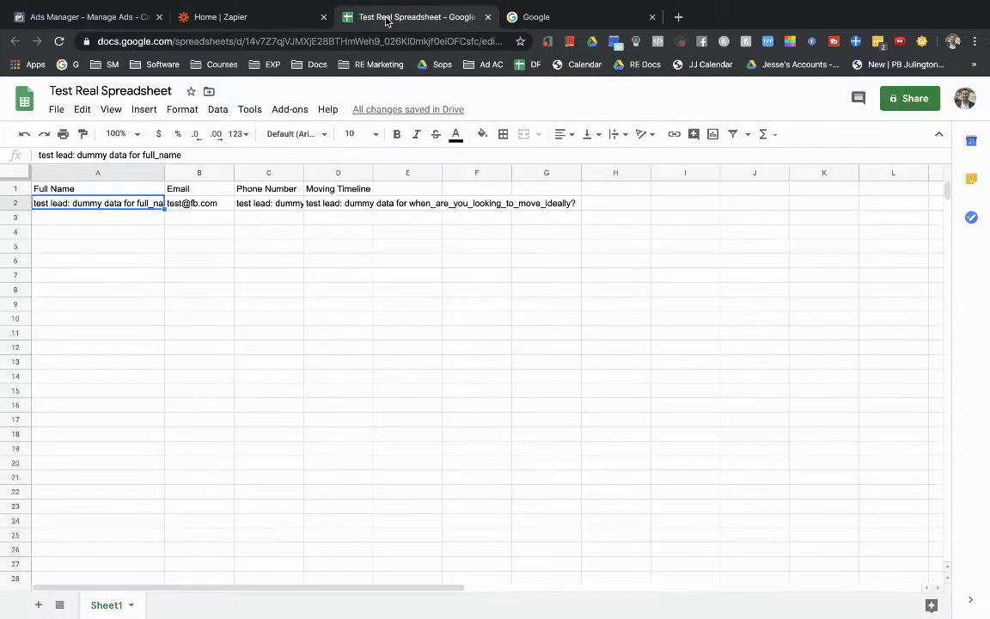
click(250, 18)
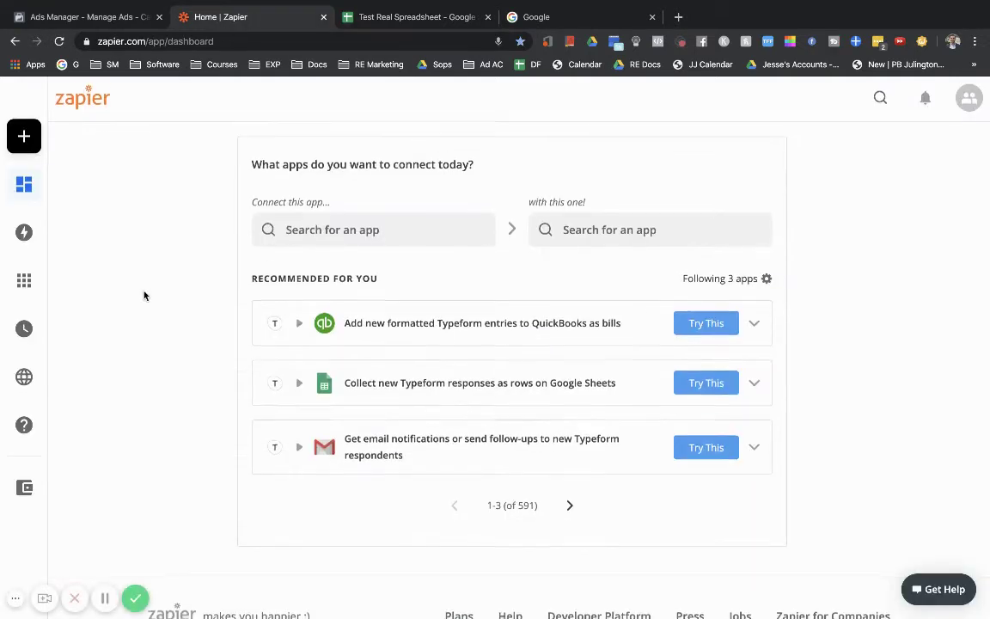
scroll(145, 294, down, 1)
scroll(198, 313, down, 1)
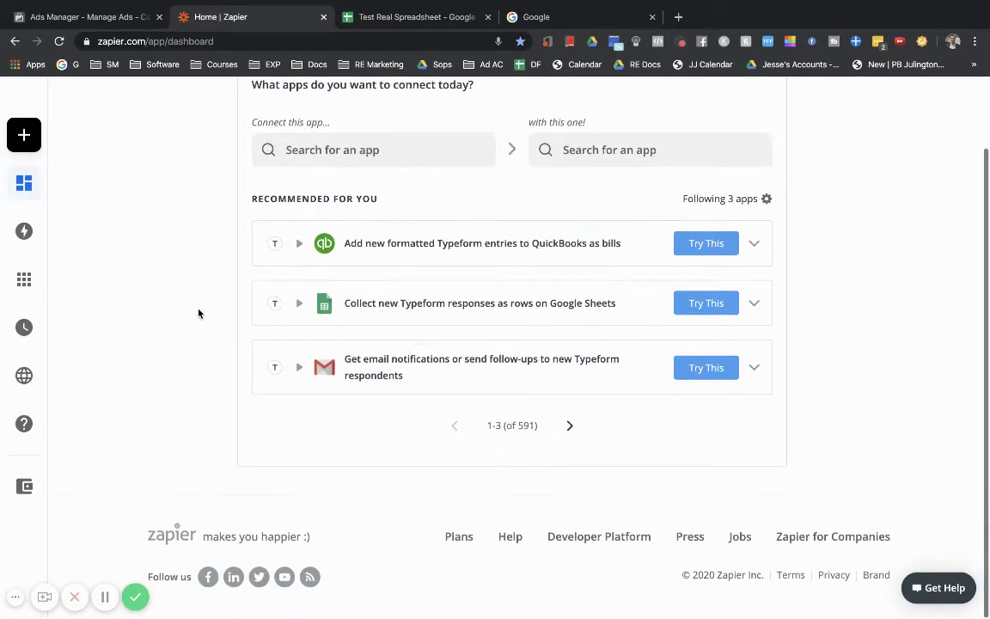
click(458, 542)
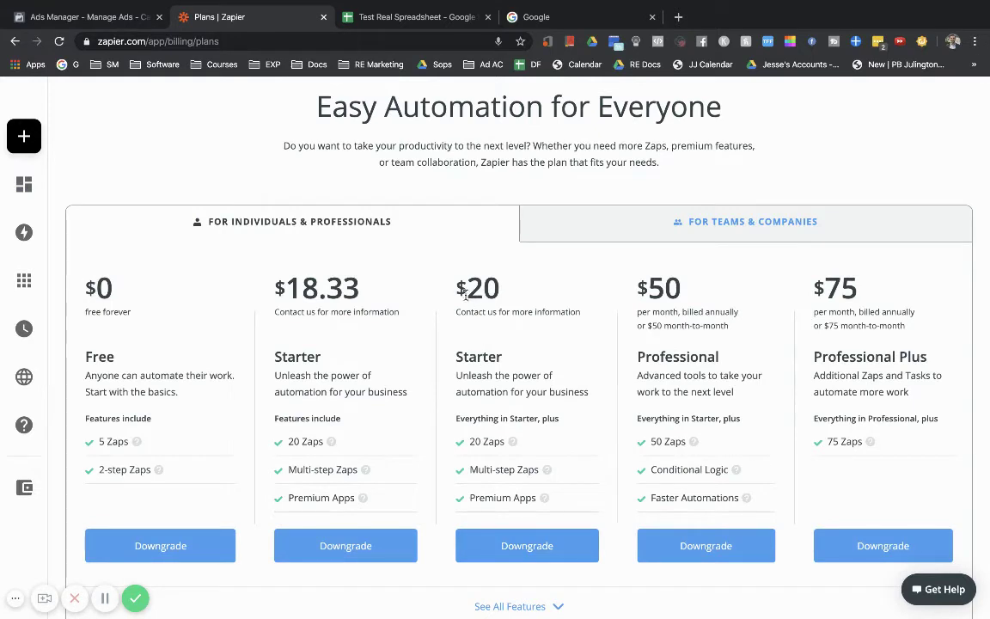
drag(416, 261, 525, 297)
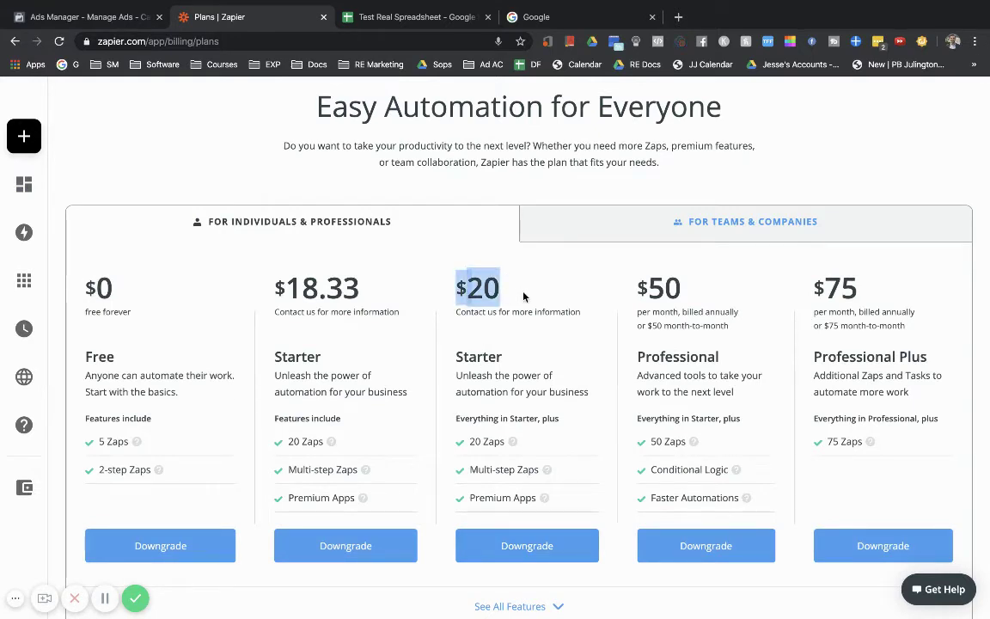
click(203, 155)
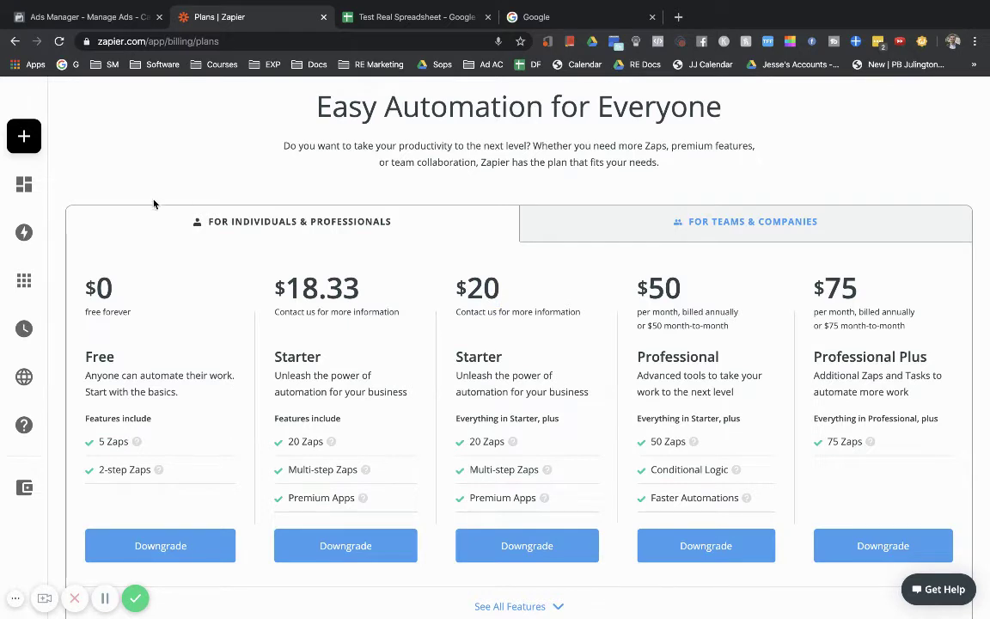
Open the list of existing Zaps and look through the ones in the Home folder
mouse_move(26, 275)
mouse_move(31, 183)
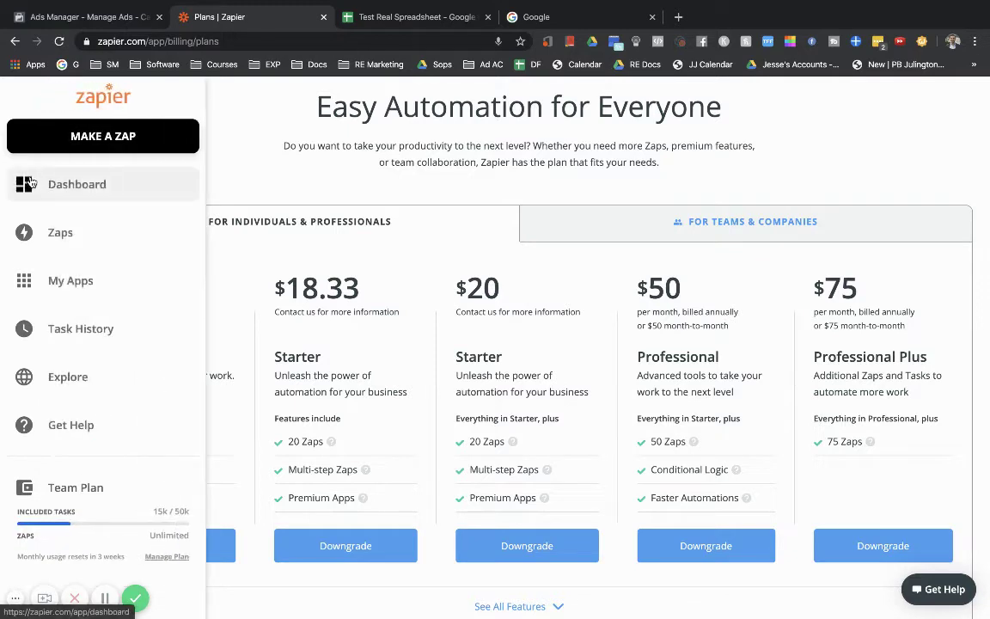
click(72, 238)
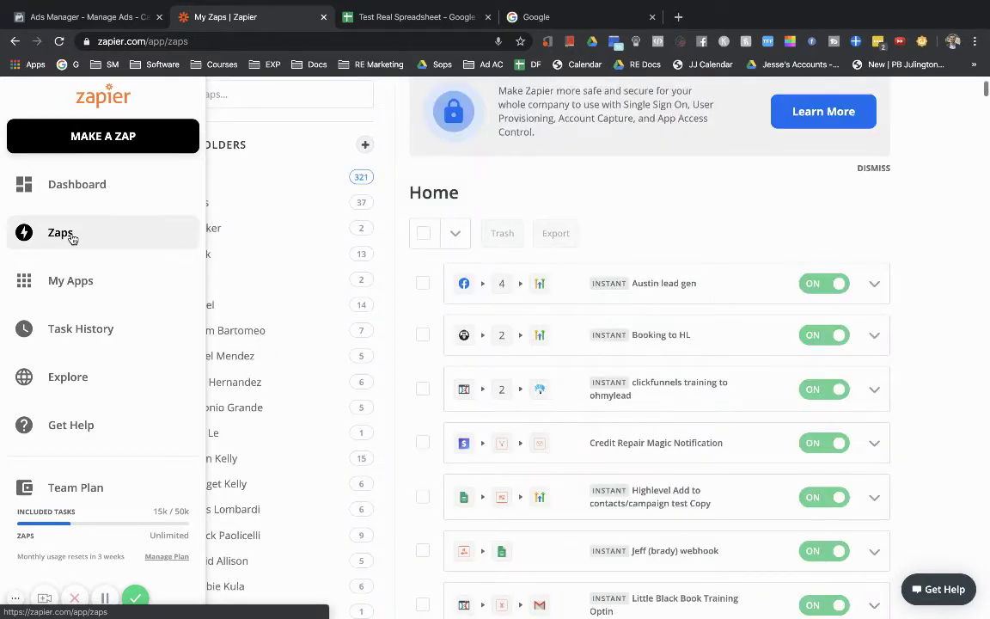
scroll(661, 212, down, 1)
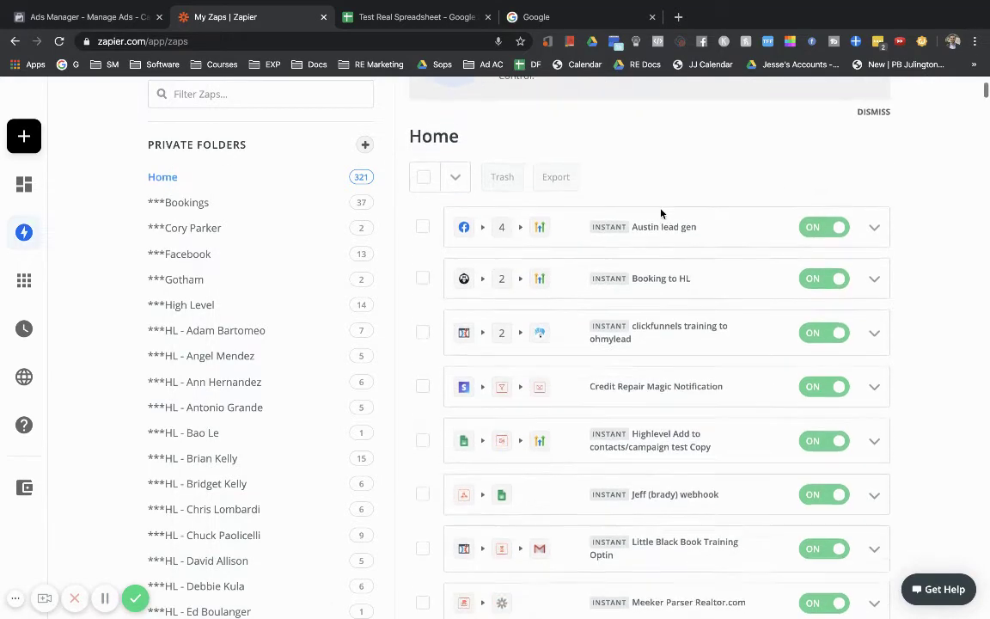
scroll(661, 212, down, 2)
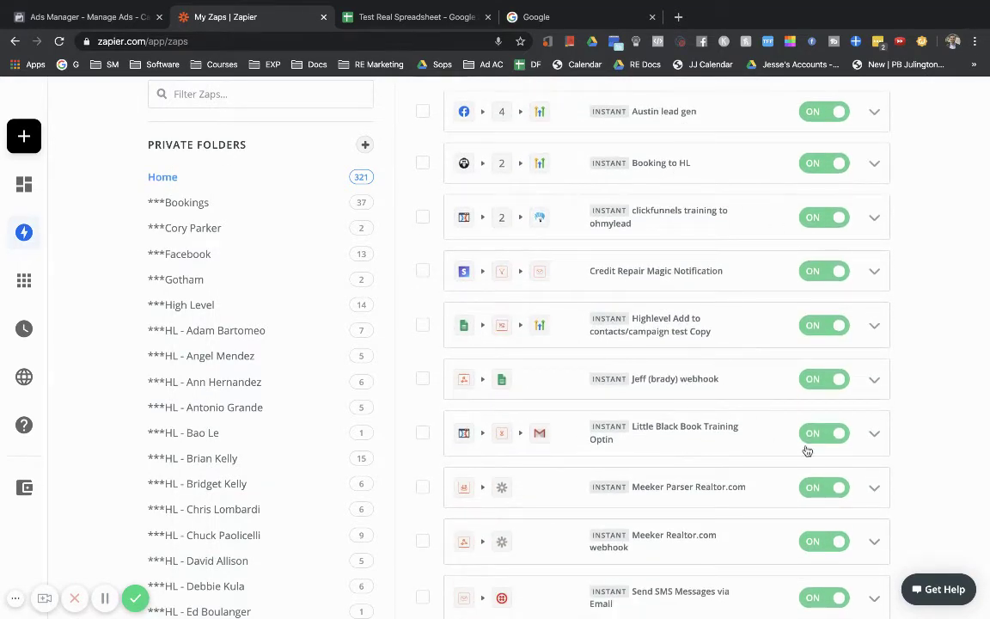
scroll(924, 332, up, 3)
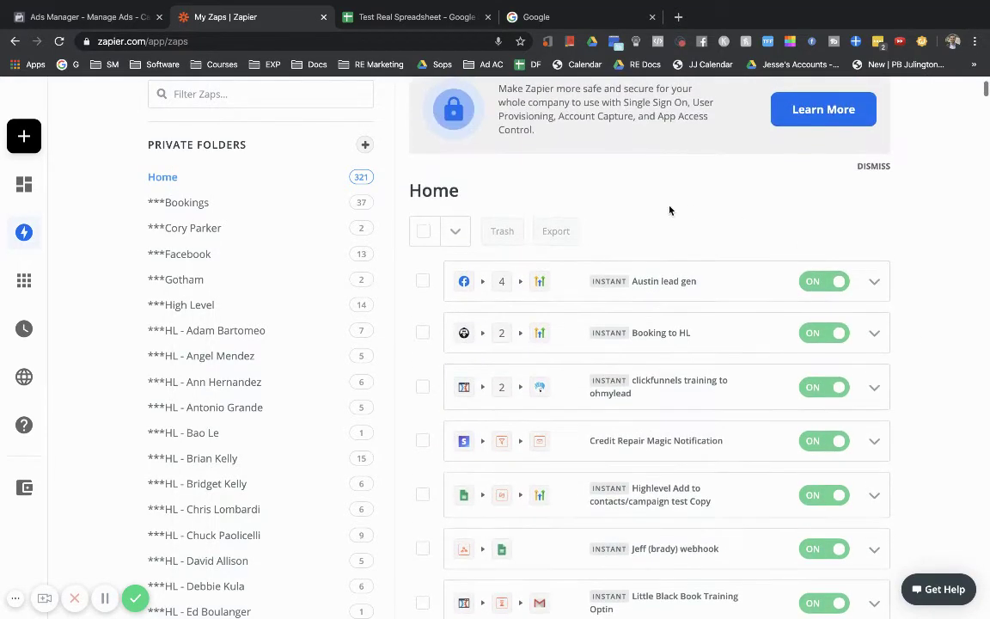
Create a new Zap and look over the apps offered for its trigger
mouse_move(24, 137)
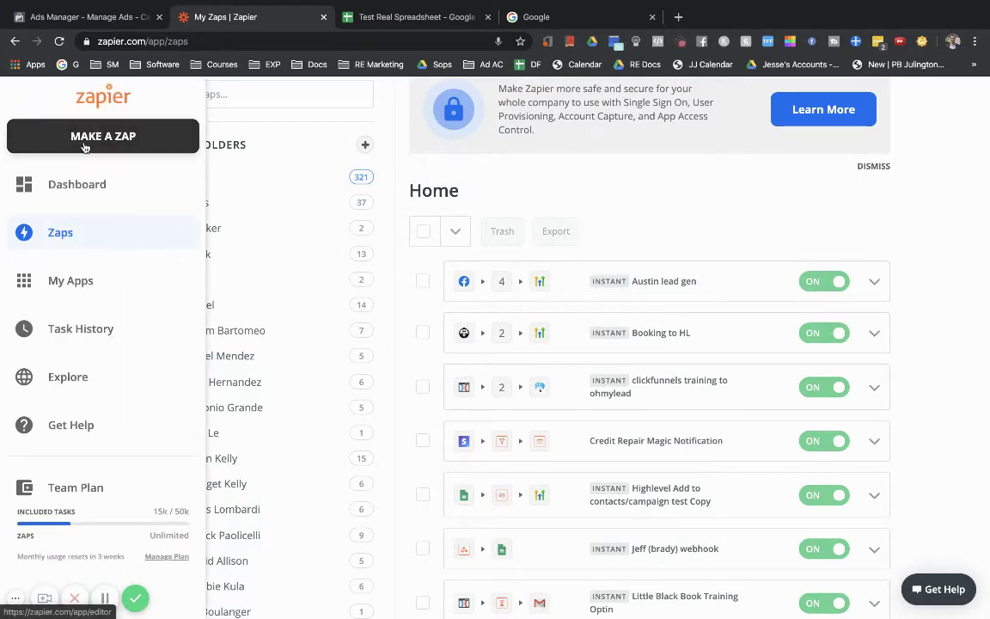
click(85, 147)
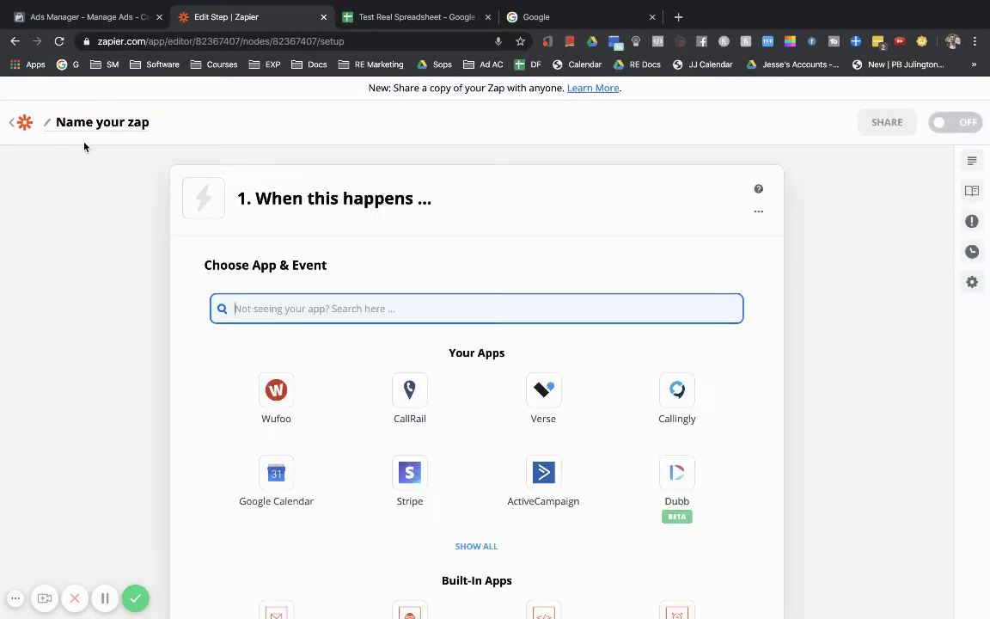
scroll(91, 323, down, 6)
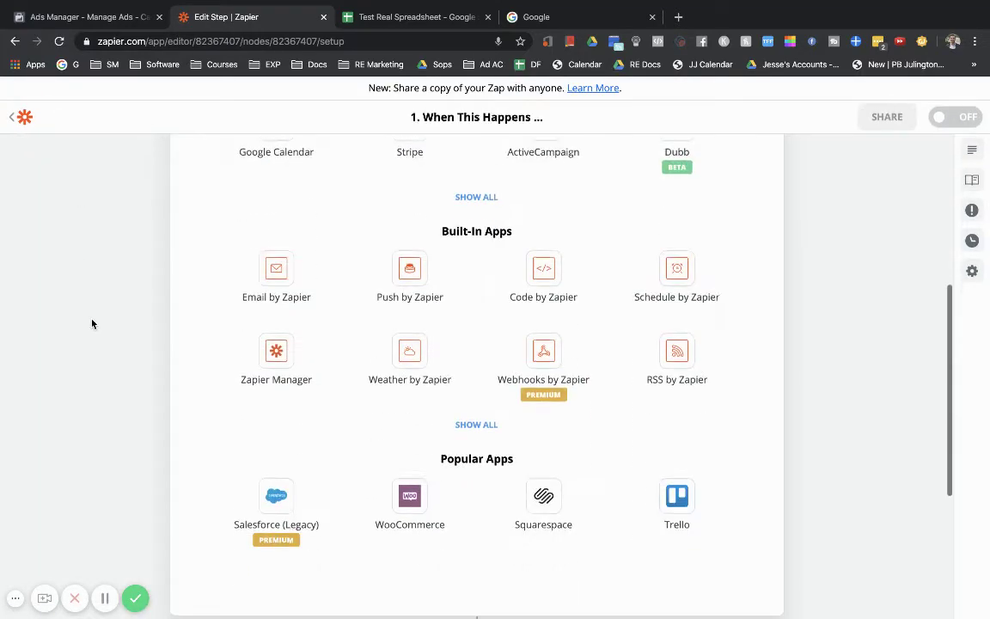
scroll(91, 323, up, 6)
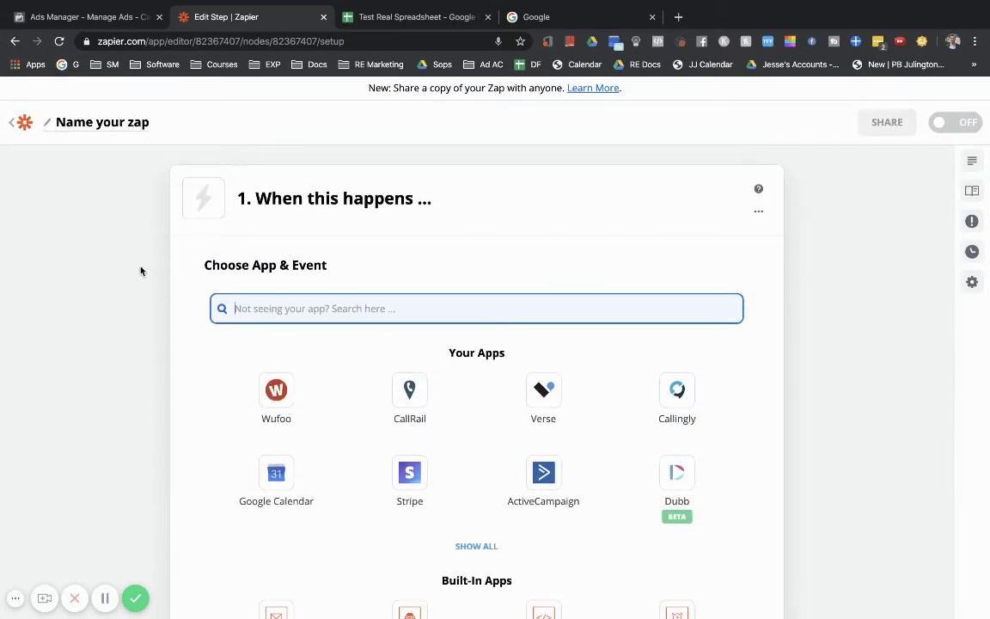
scroll(141, 271, down, 1)
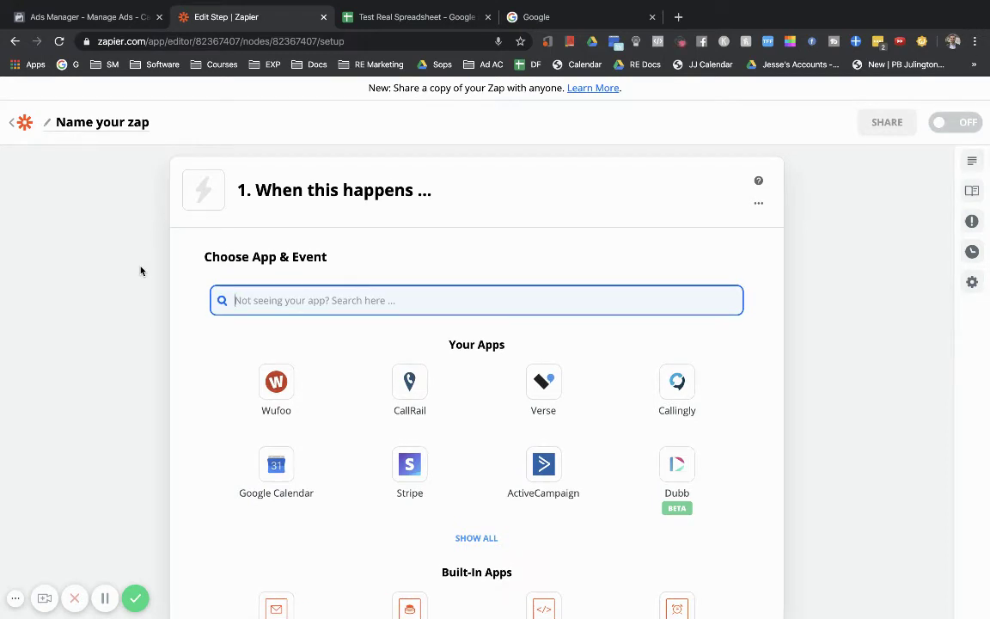
Set the Zap's trigger app to Facebook Lead Ads with New Lead as the trigger event, and proceed to the account choice
text(F)
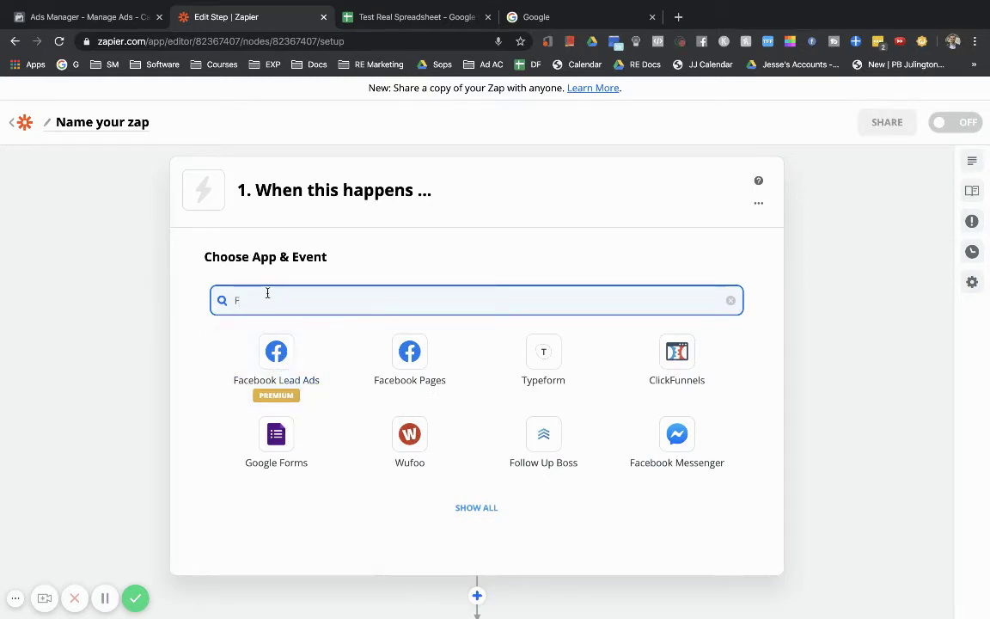
text(acebook)
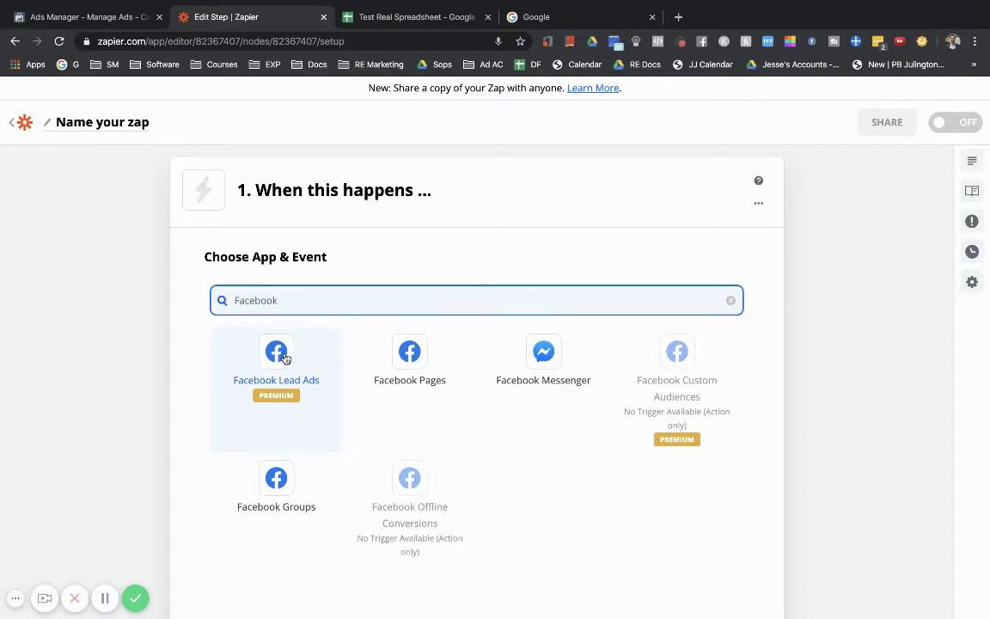
click(285, 358)
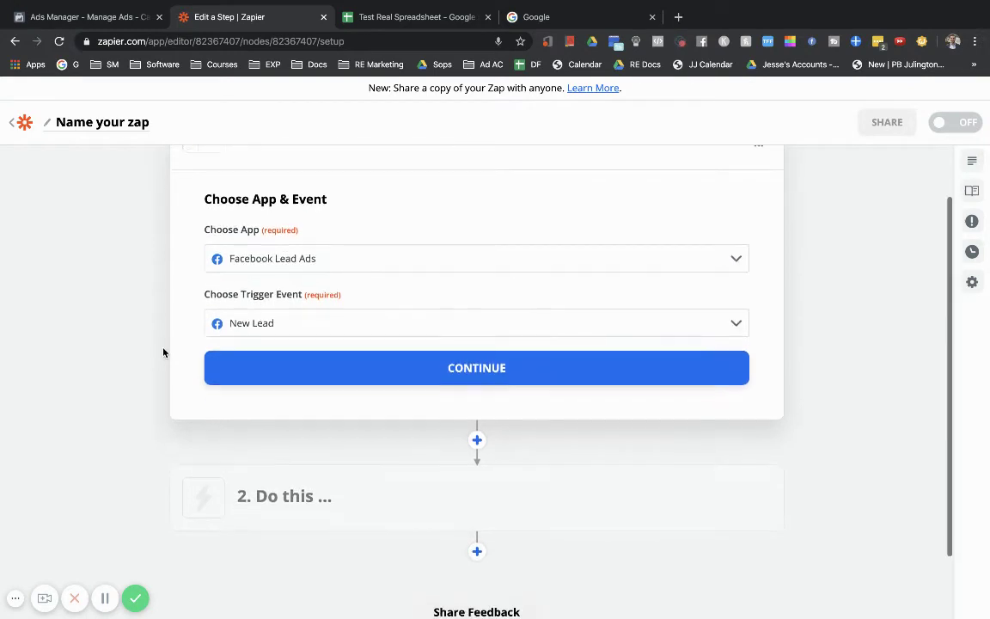
click(244, 318)
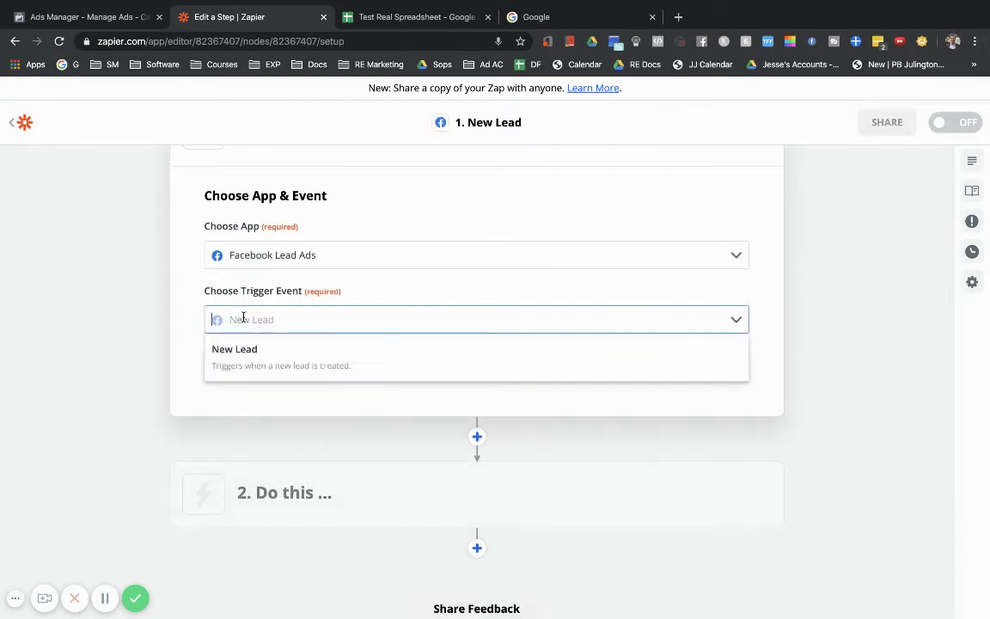
click(140, 323)
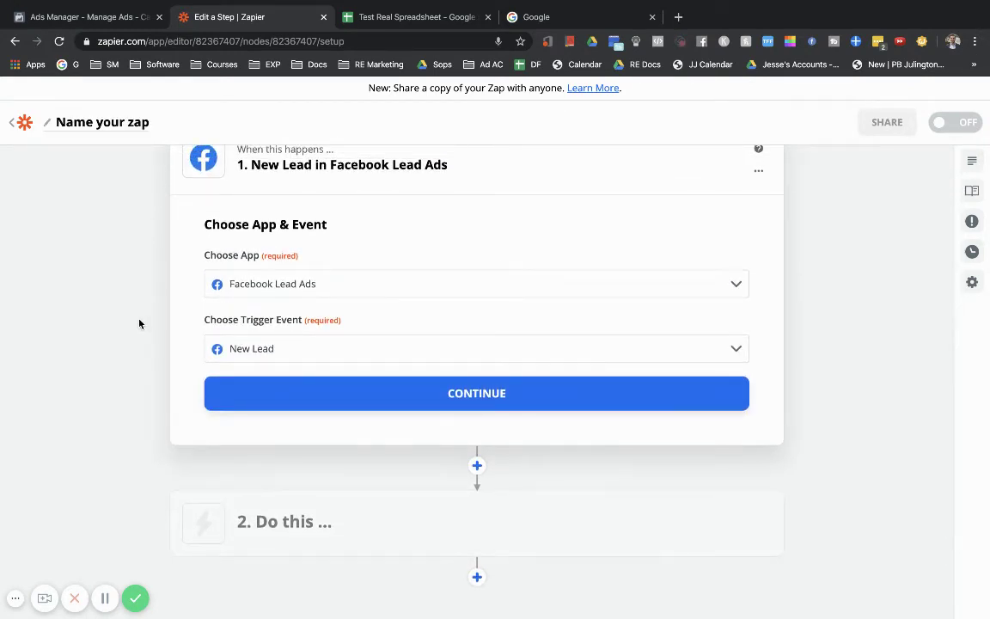
click(315, 402)
Choose the connected Facebook Lead Ads account used in 4 Zaps and continue to the lead settings
click(281, 320)
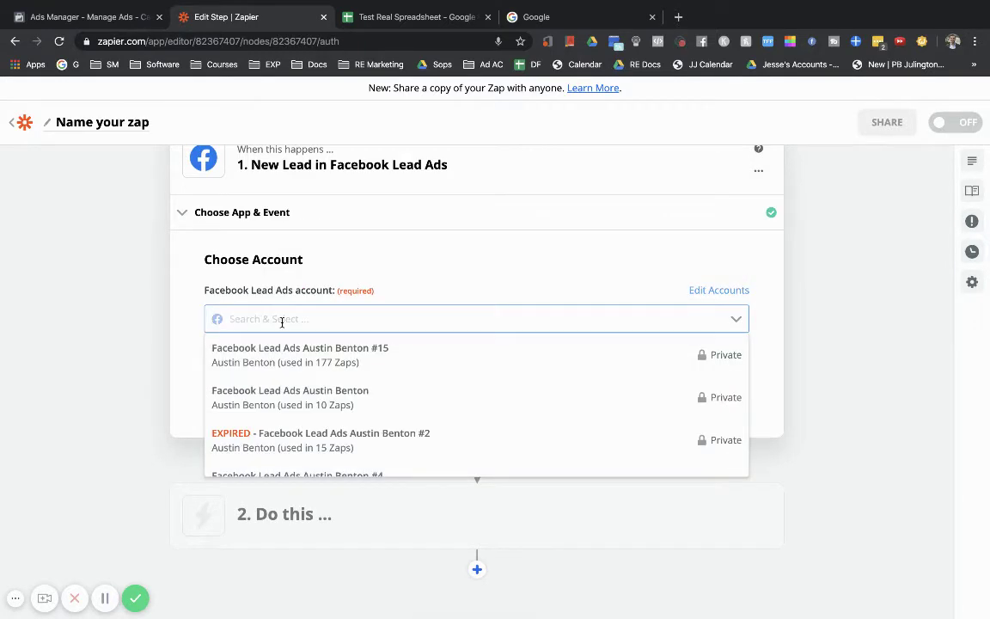
scroll(300, 395, down, 5)
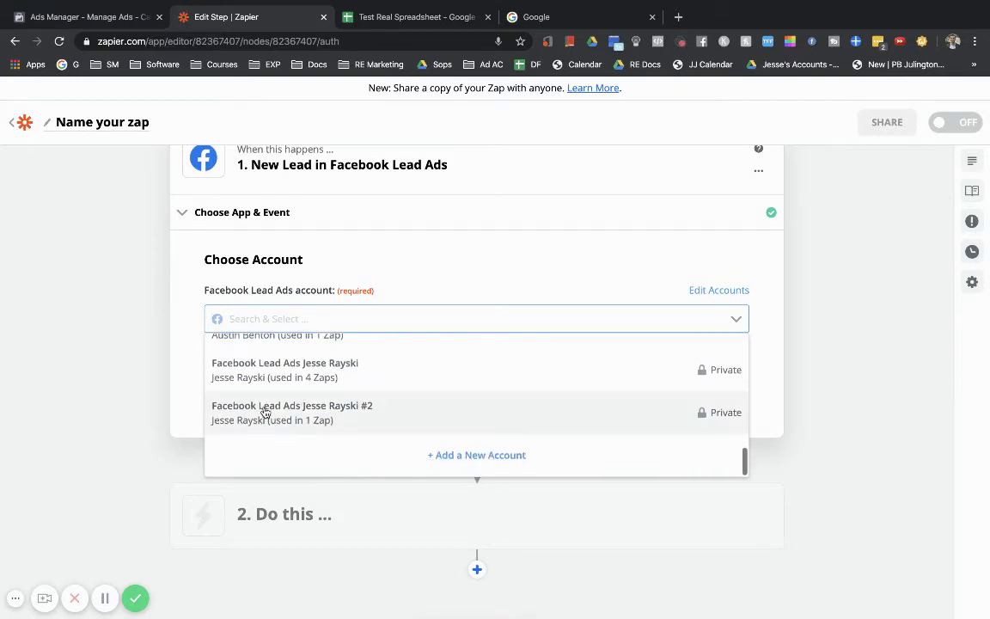
click(260, 378)
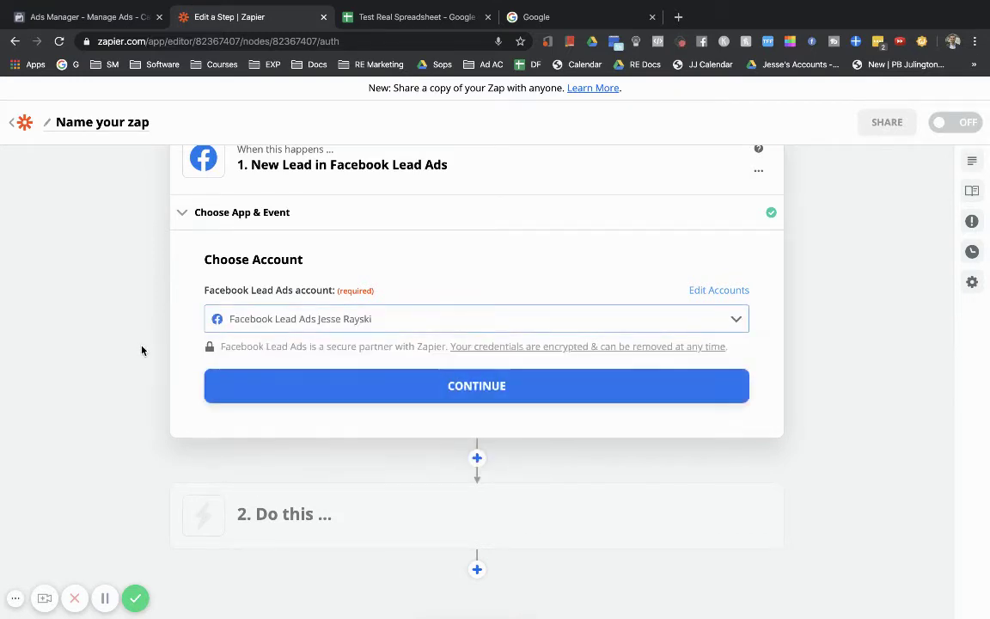
click(260, 397)
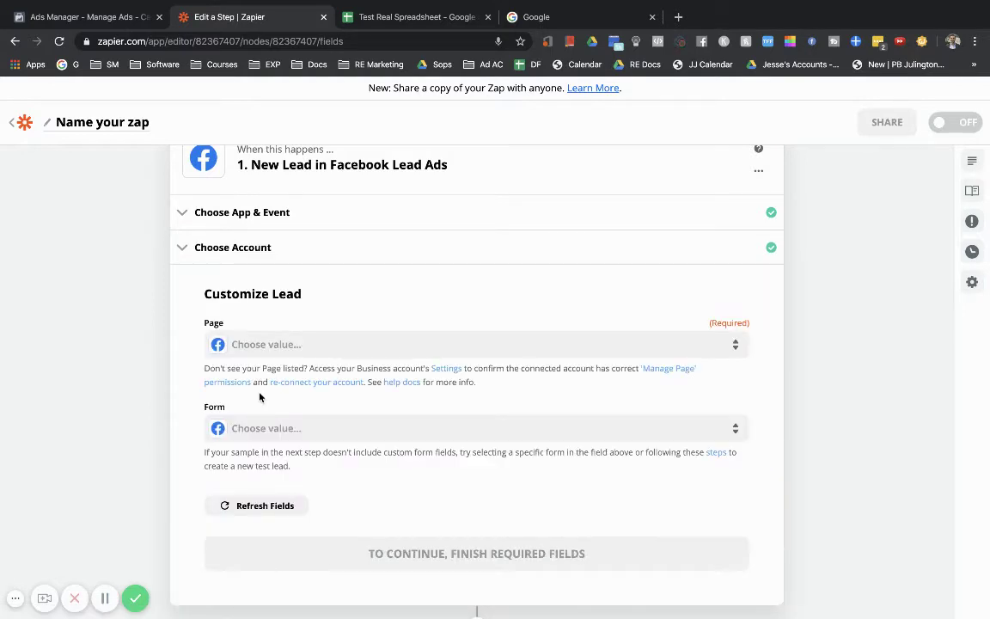
Set the lead trigger's Facebook page to My Home Search
click(278, 353)
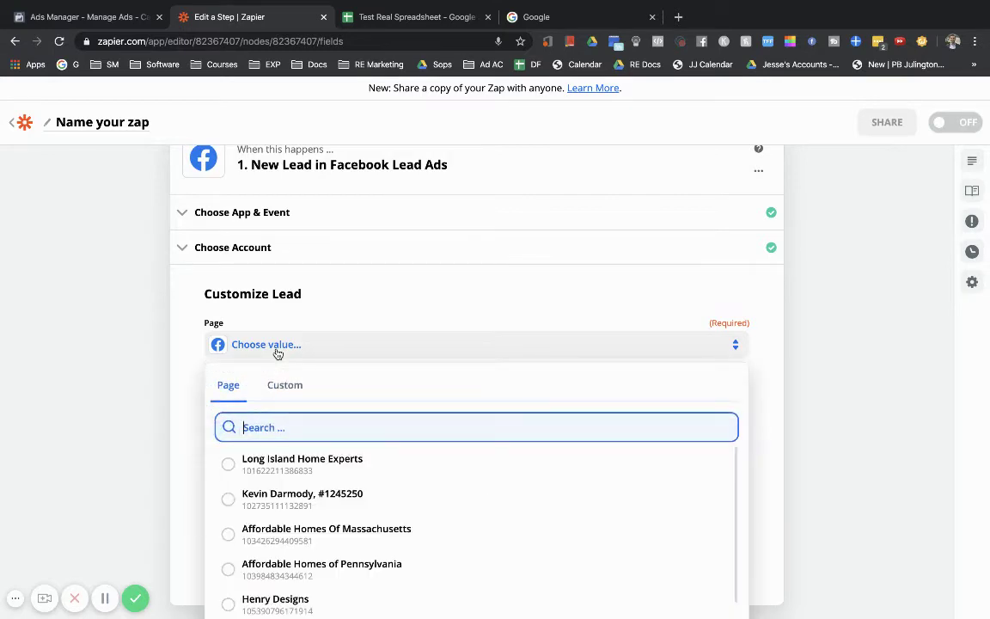
scroll(362, 510, down, 3)
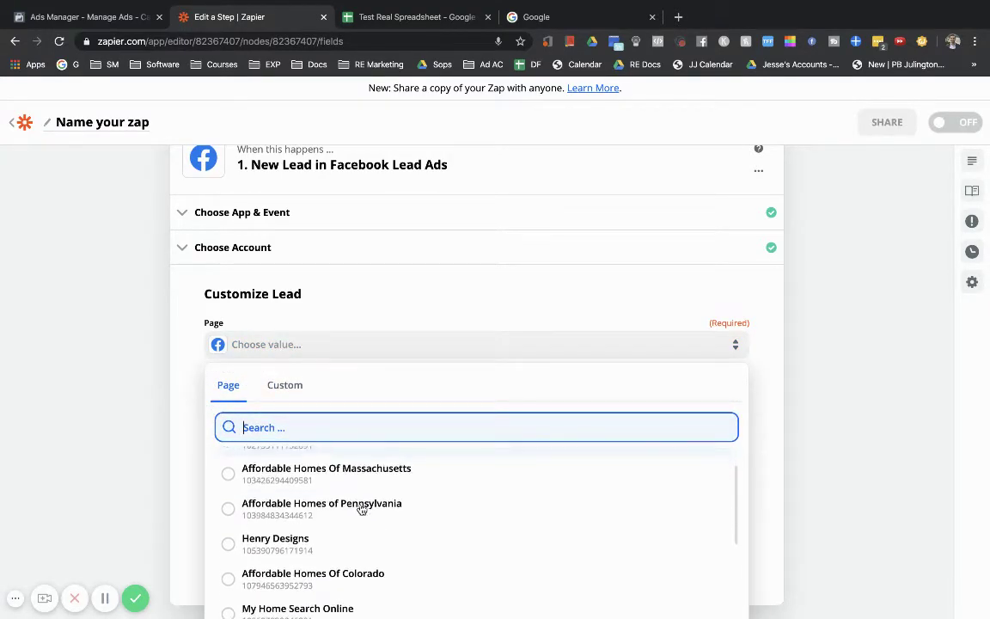
scroll(133, 485, down, 2)
scroll(325, 491, down, 2)
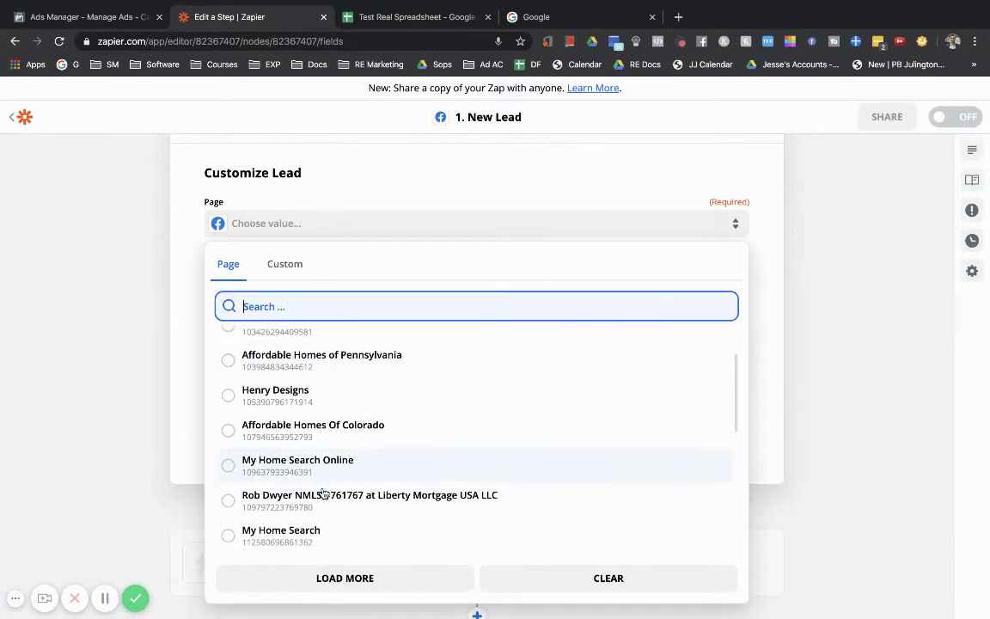
click(296, 488)
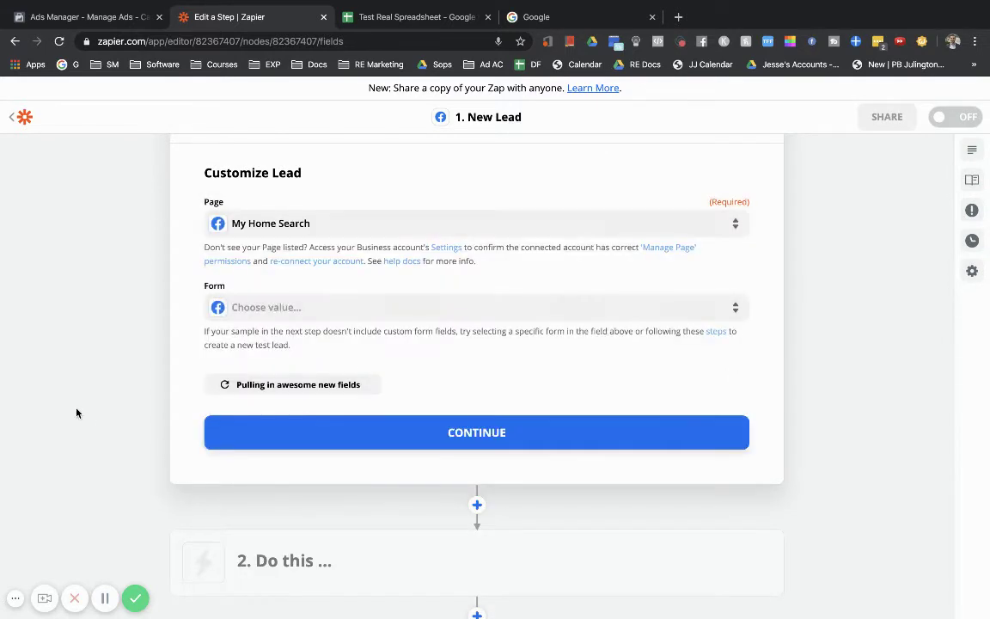
Set the trigger's page to Long Island Home Experts and its form to LONG ISLAND, and test it to pull in a sample lead
click(318, 223)
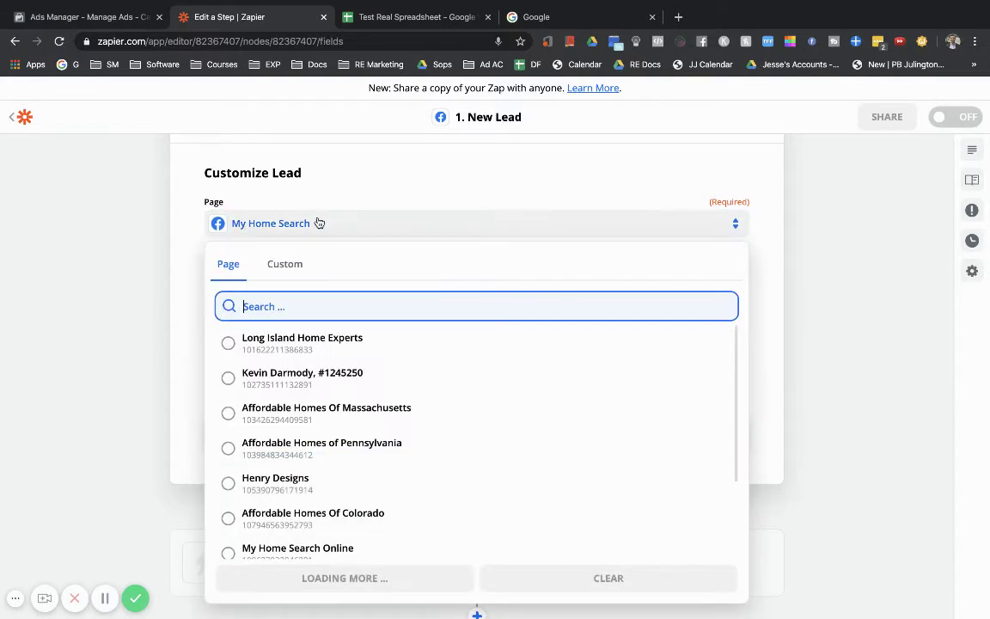
click(296, 343)
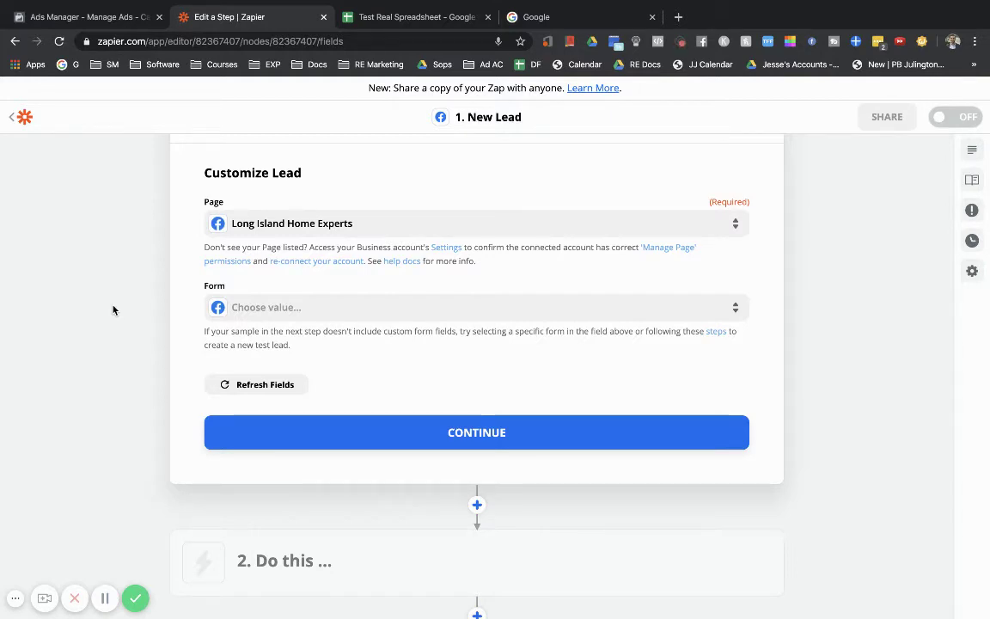
click(269, 308)
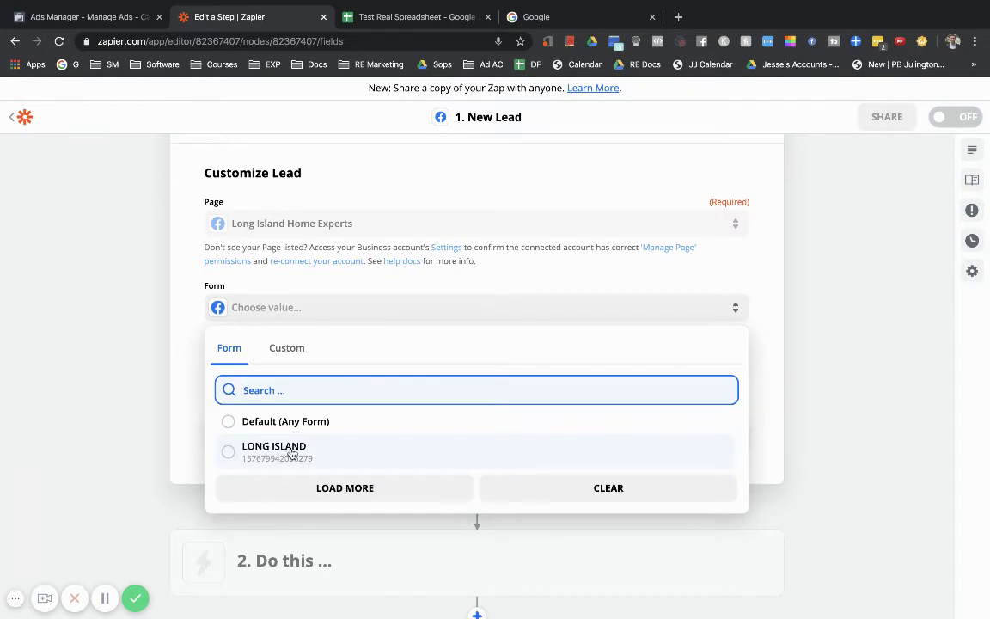
click(290, 453)
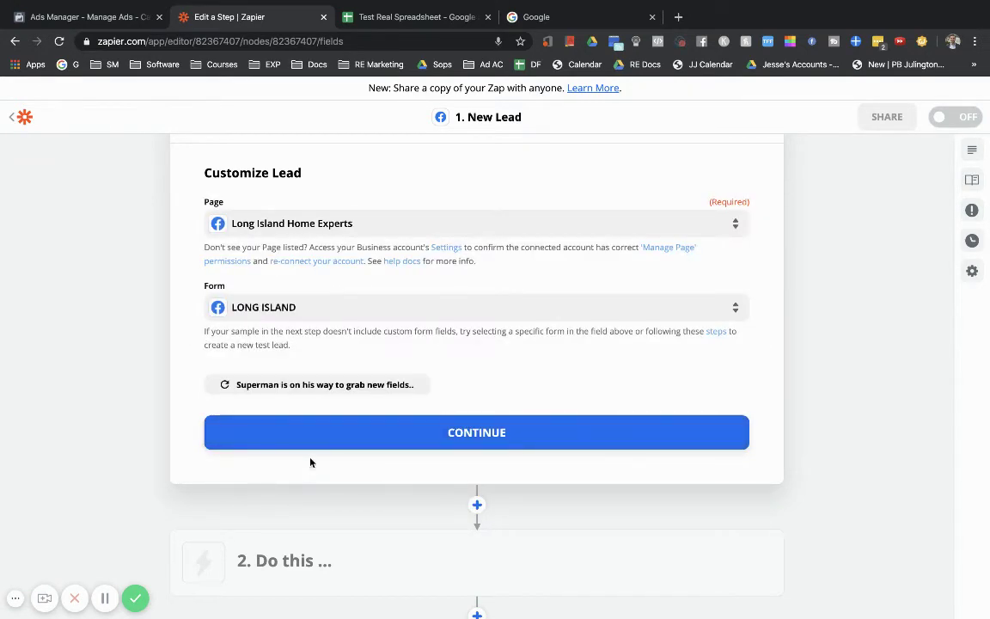
click(317, 436)
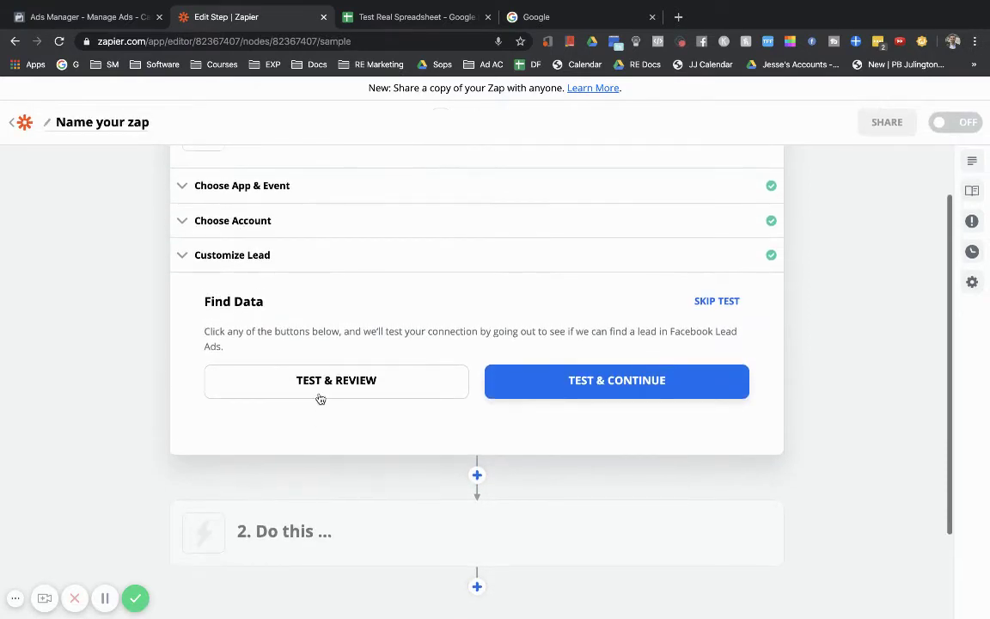
click(320, 389)
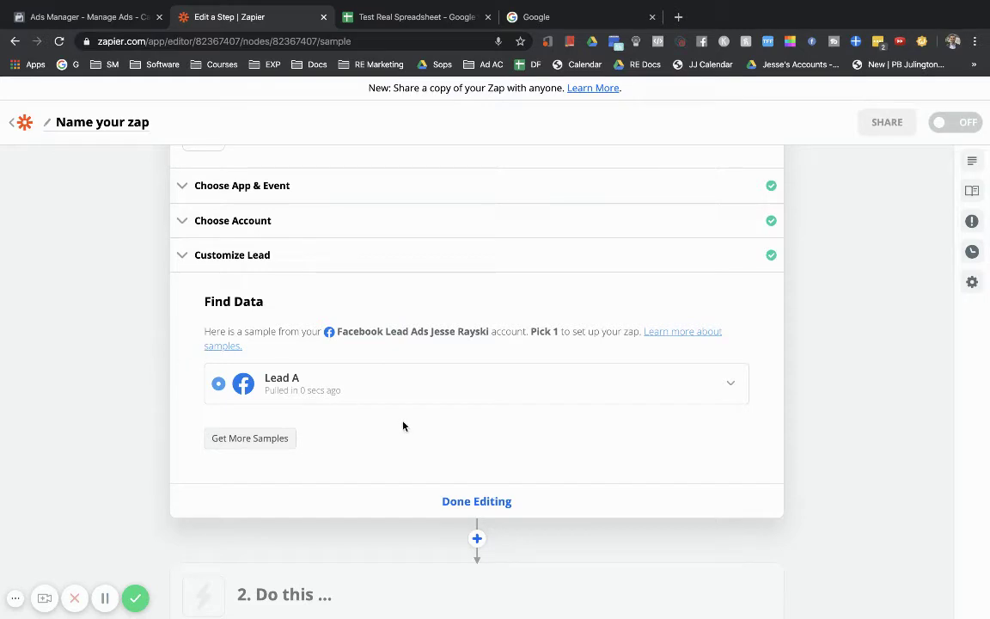
scroll(106, 349, up, 2)
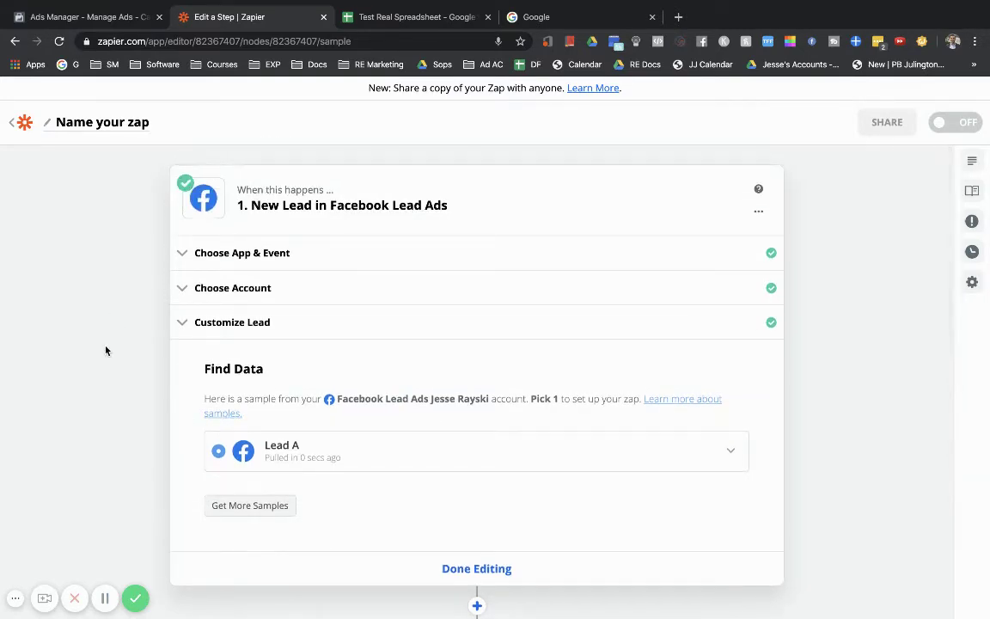
scroll(106, 349, down, 1)
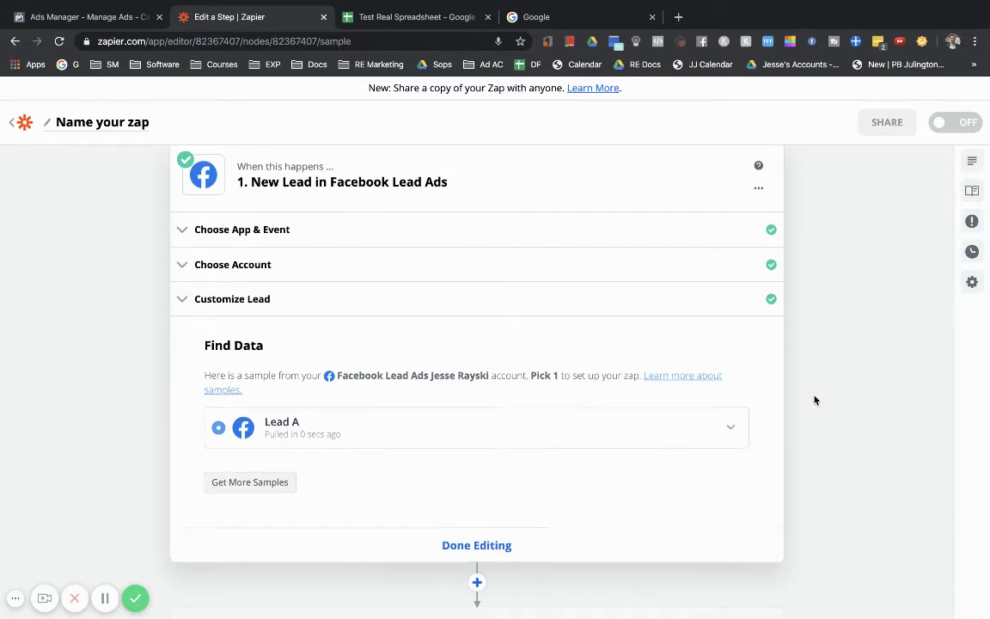
scroll(816, 398, down, 1)
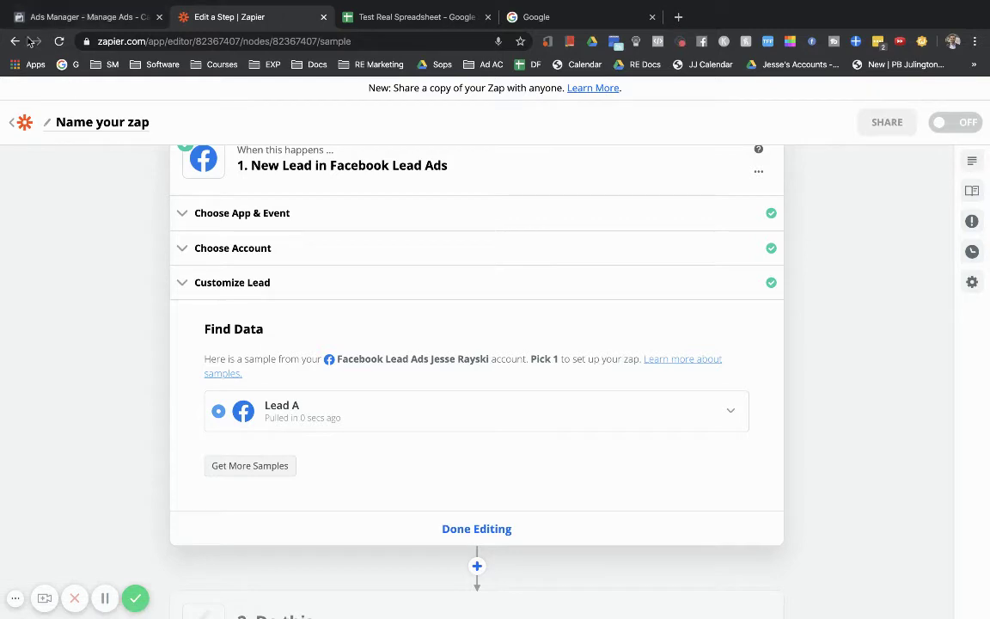
Switch to Ads Manager, open the Charlotte renters ad as a Facebook post with comments, and view its lead form
click(84, 17)
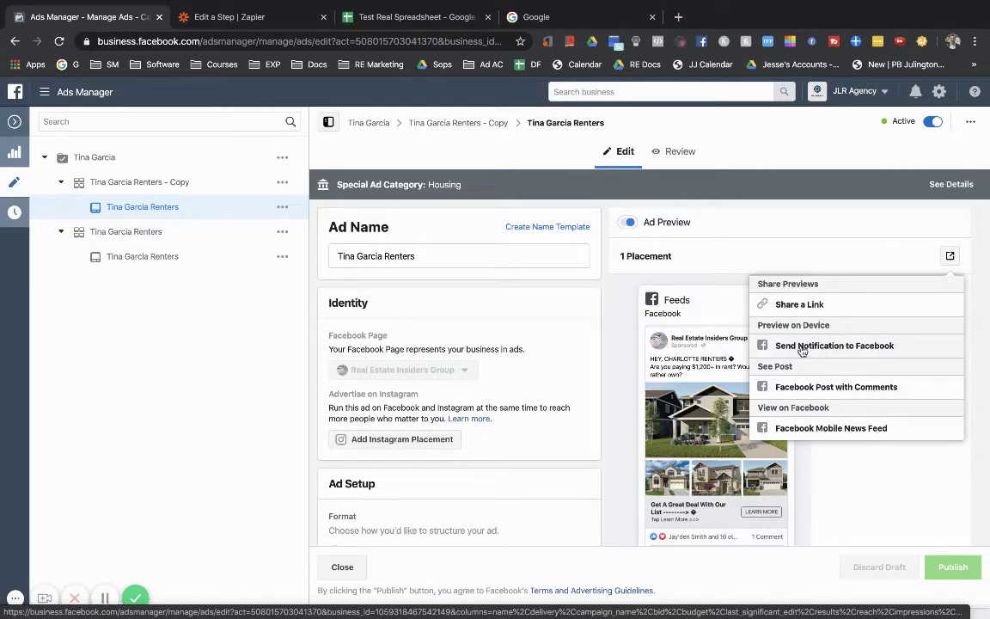
click(832, 386)
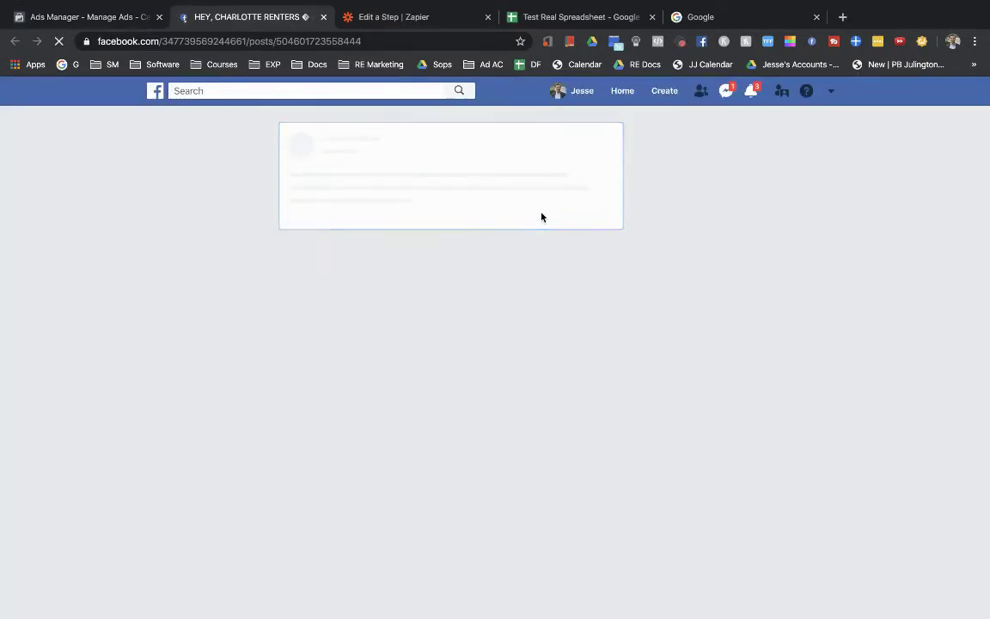
scroll(544, 289, down, 2)
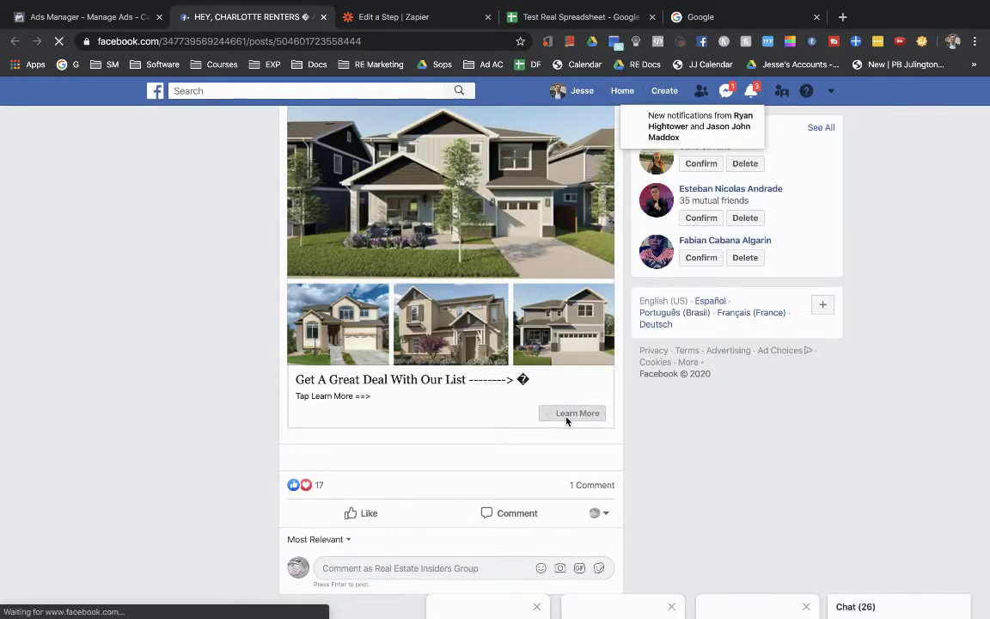
click(509, 375)
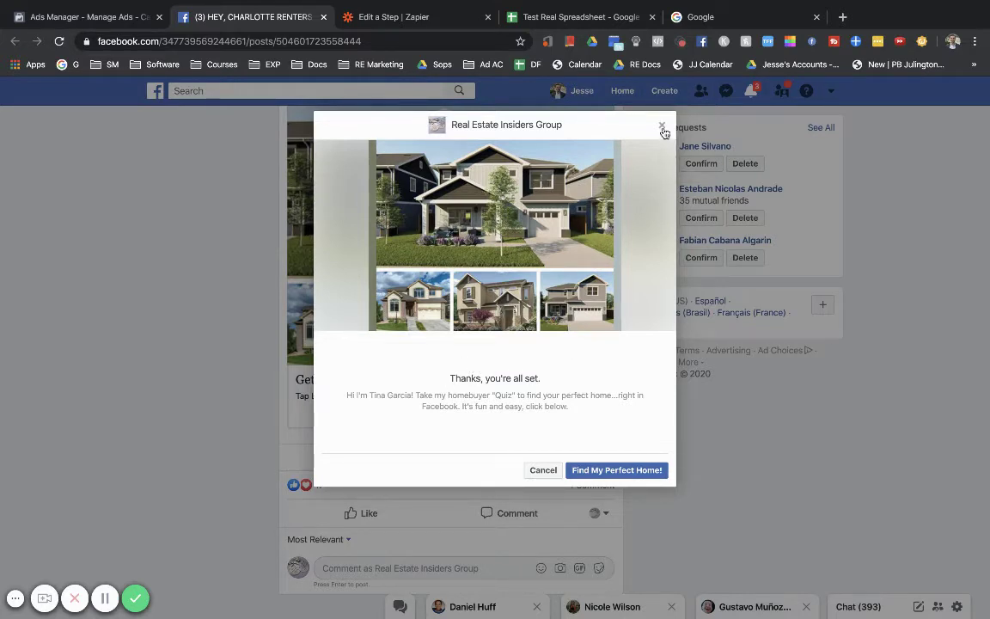
Return to the Zap editor, examine the fields of the Lead A sample, and reopen the Customize Lead settings
click(442, 26)
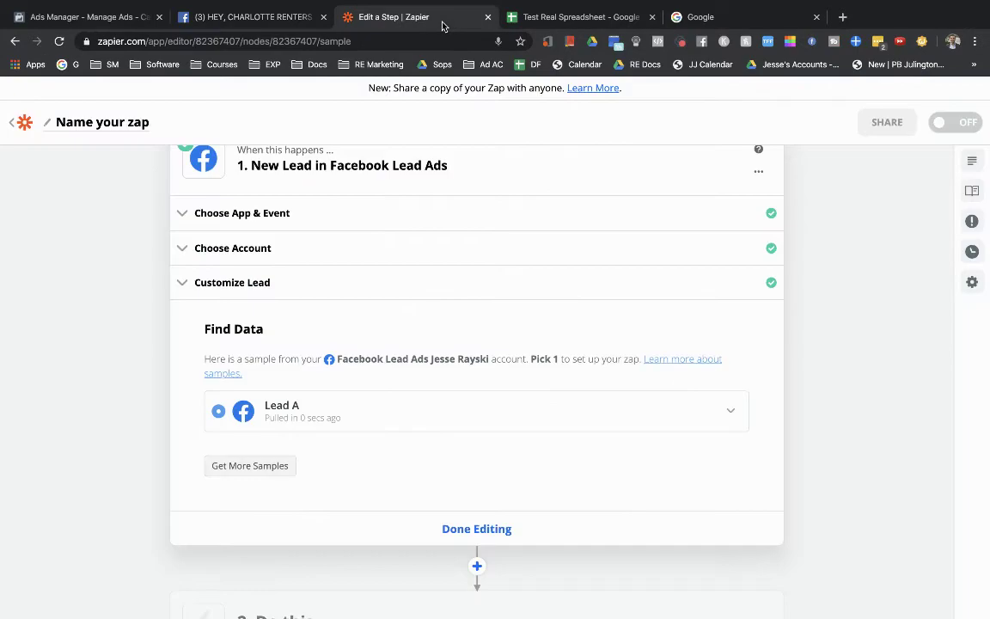
click(732, 415)
scroll(612, 404, down, 3)
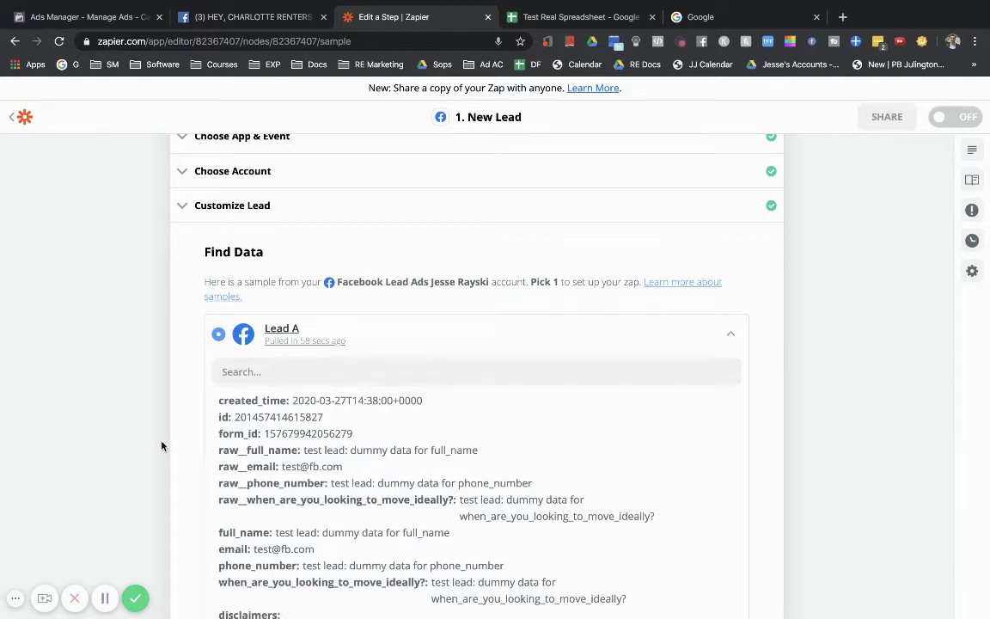
scroll(162, 445, down, 1)
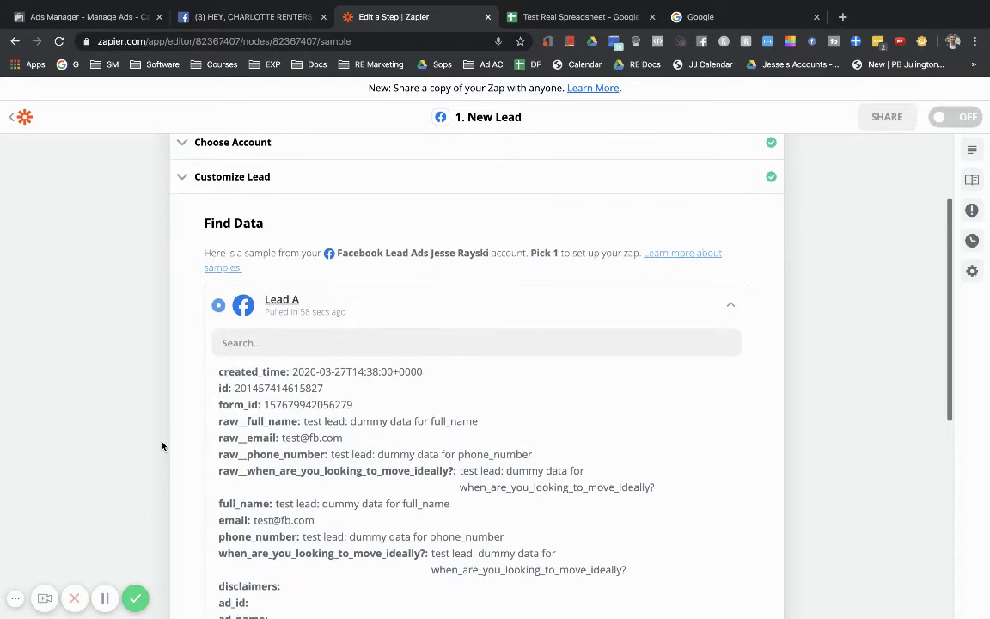
click(219, 199)
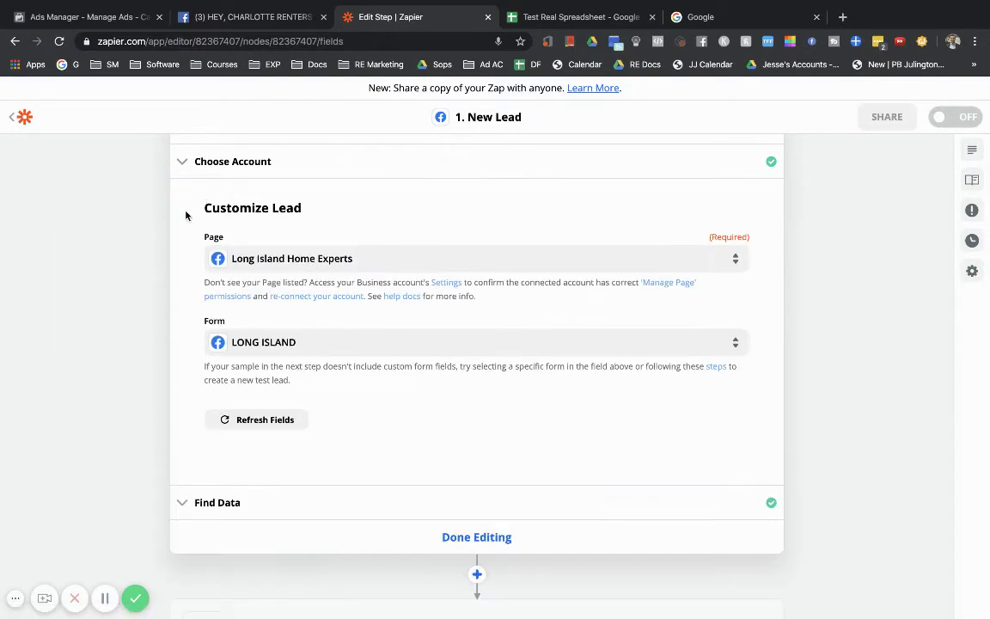
Set the Zap's second step to use Google Sheets with Create Spreadsheet Row as the action event
scroll(174, 379, down, 3)
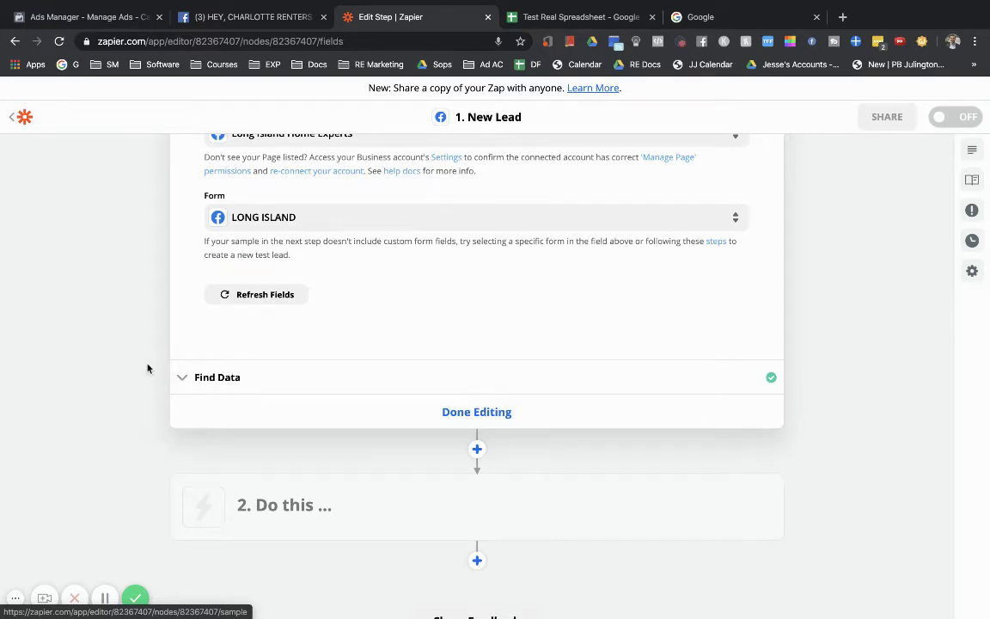
scroll(155, 453, down, 1)
click(288, 440)
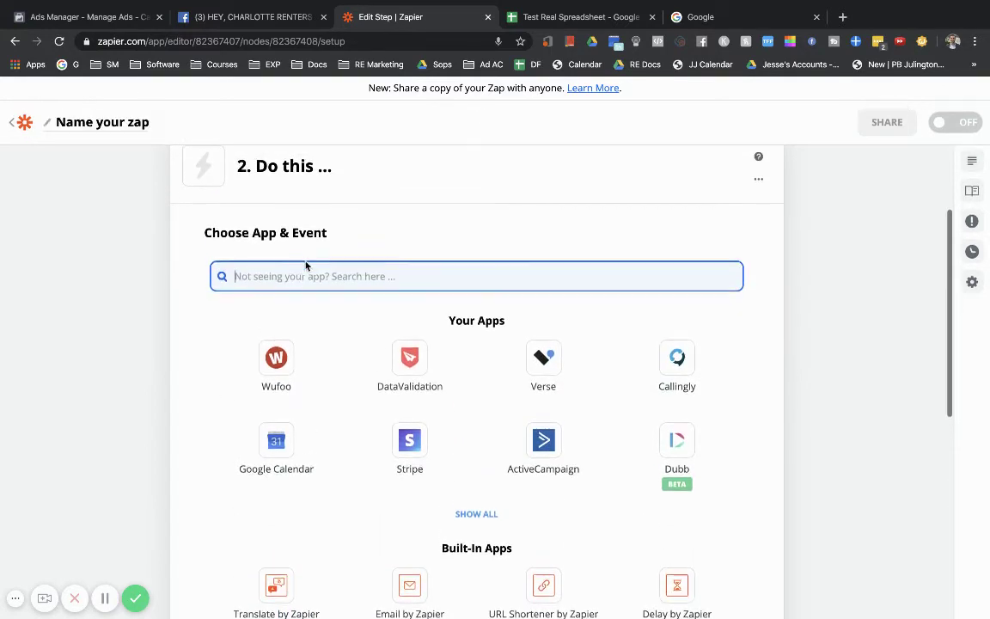
text(goo)
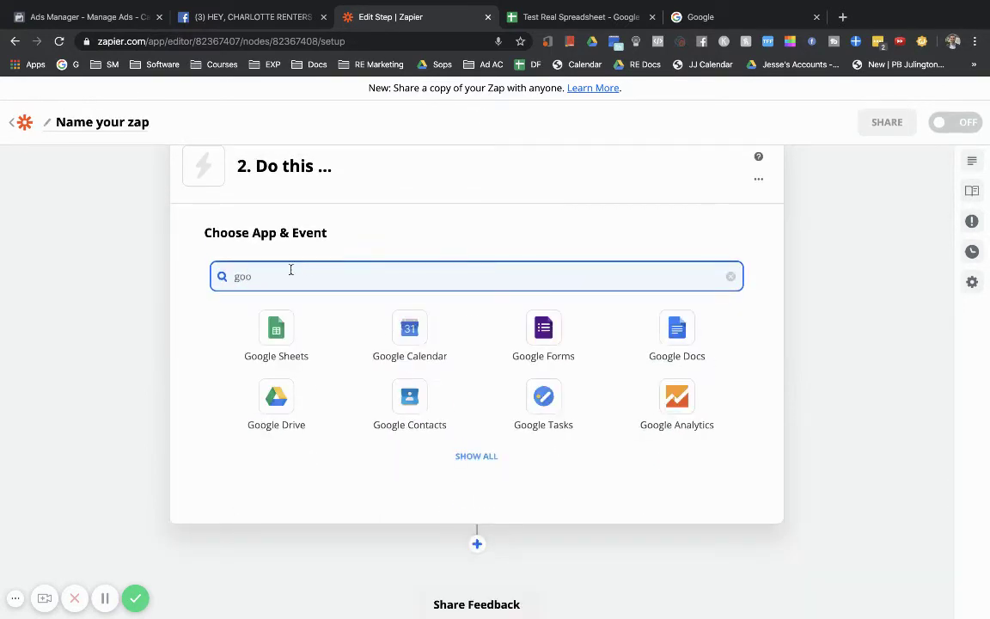
click(280, 344)
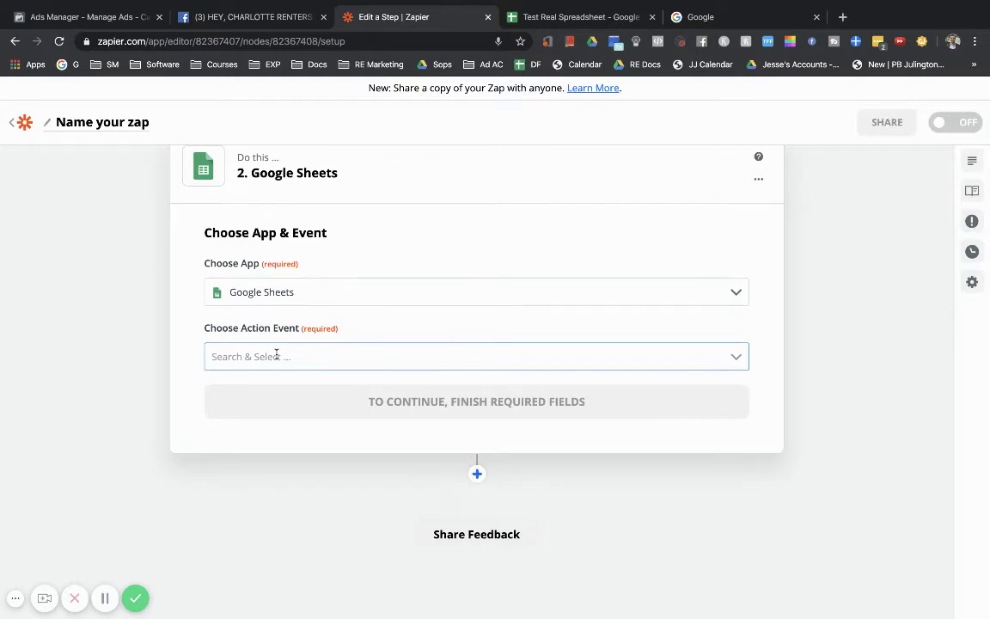
click(276, 355)
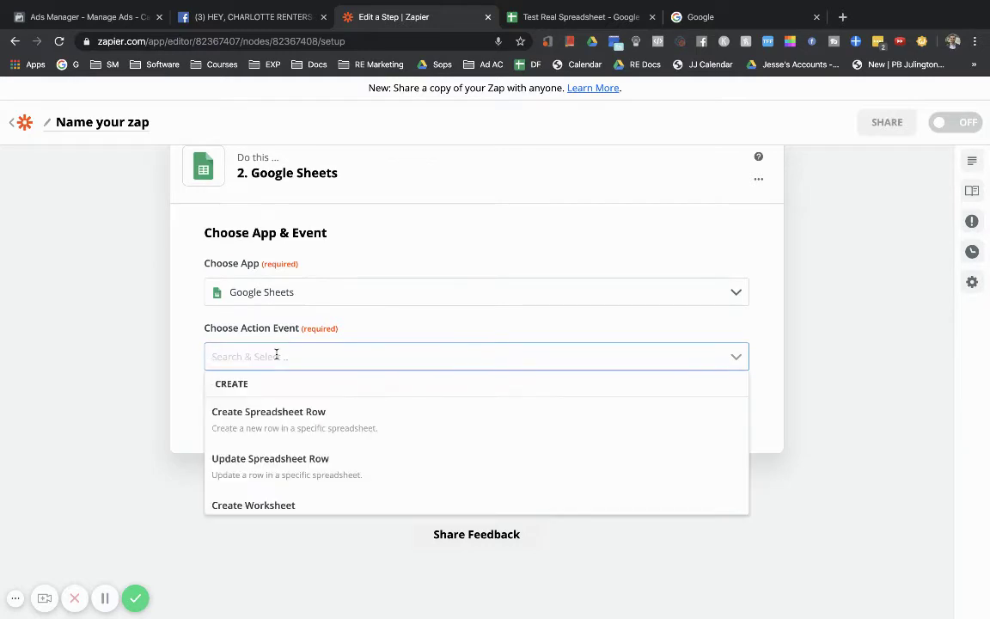
click(269, 430)
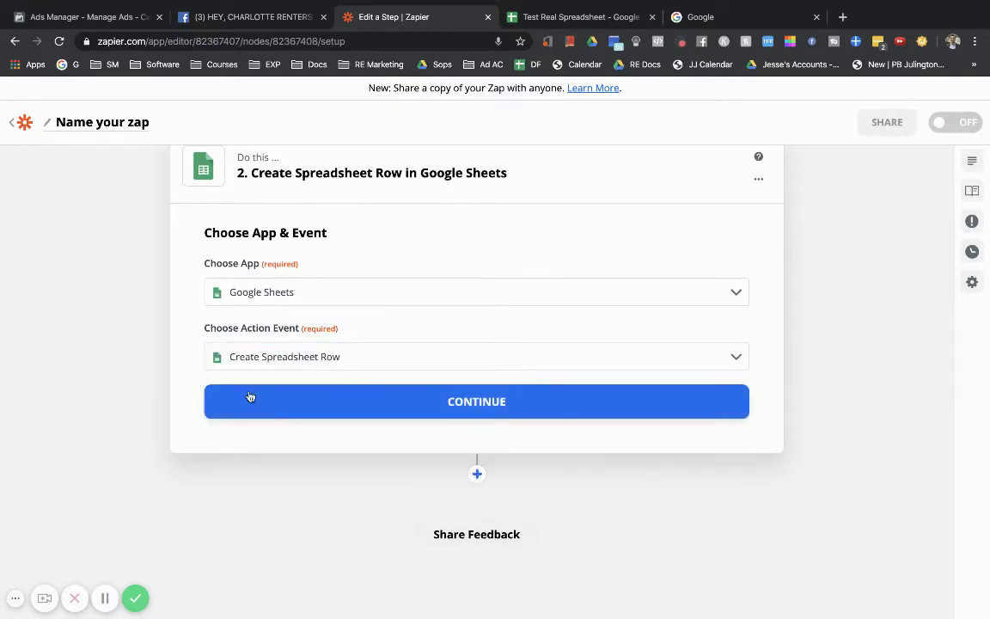
Browse the other Google Sheets action events and keep Create Spreadsheet Row
click(273, 362)
scroll(266, 454, down, 2)
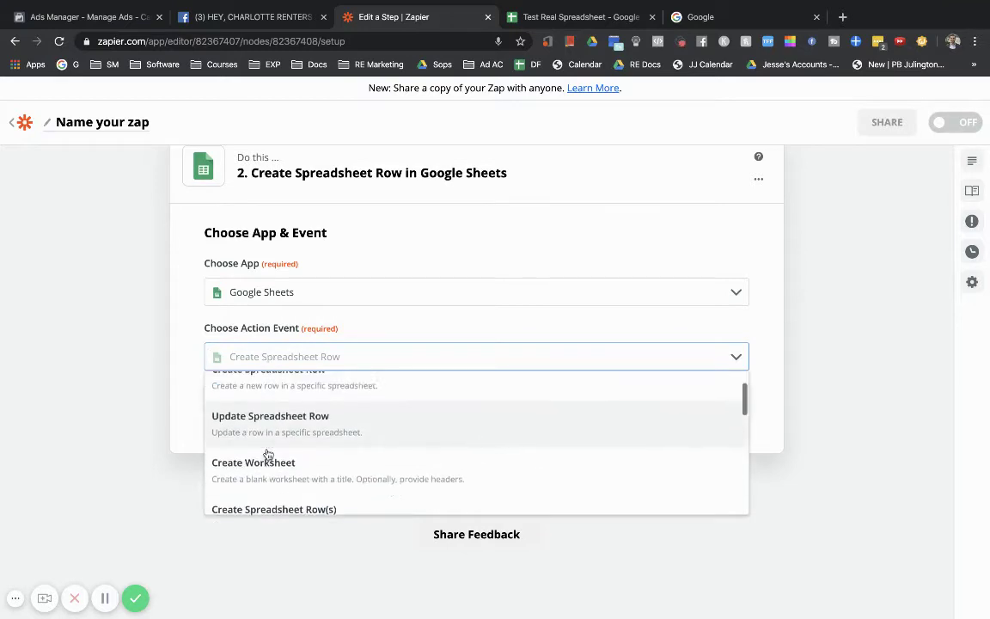
scroll(267, 454, down, 1)
scroll(268, 455, up, 3)
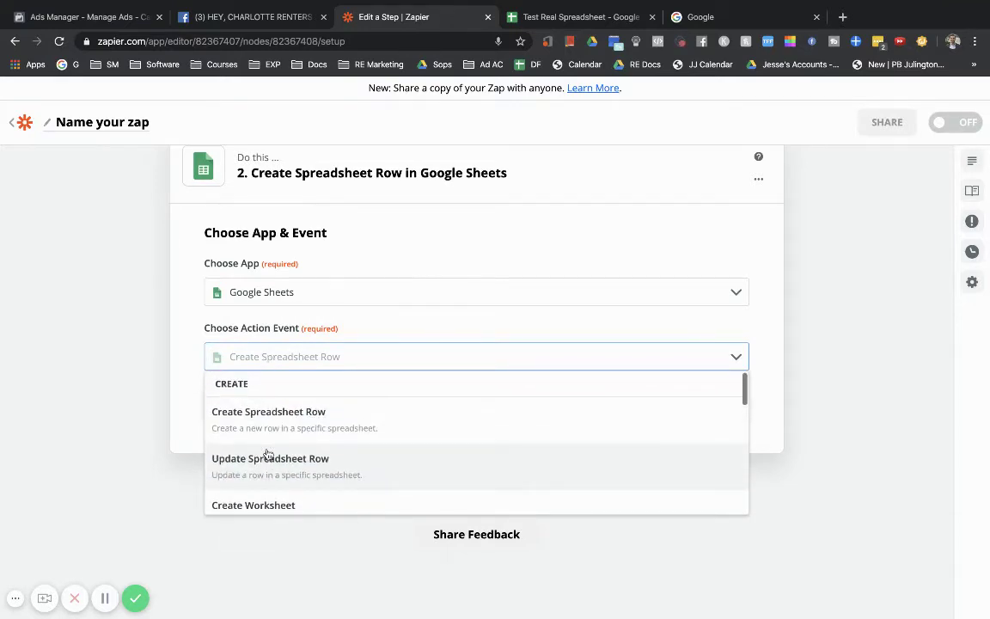
click(258, 410)
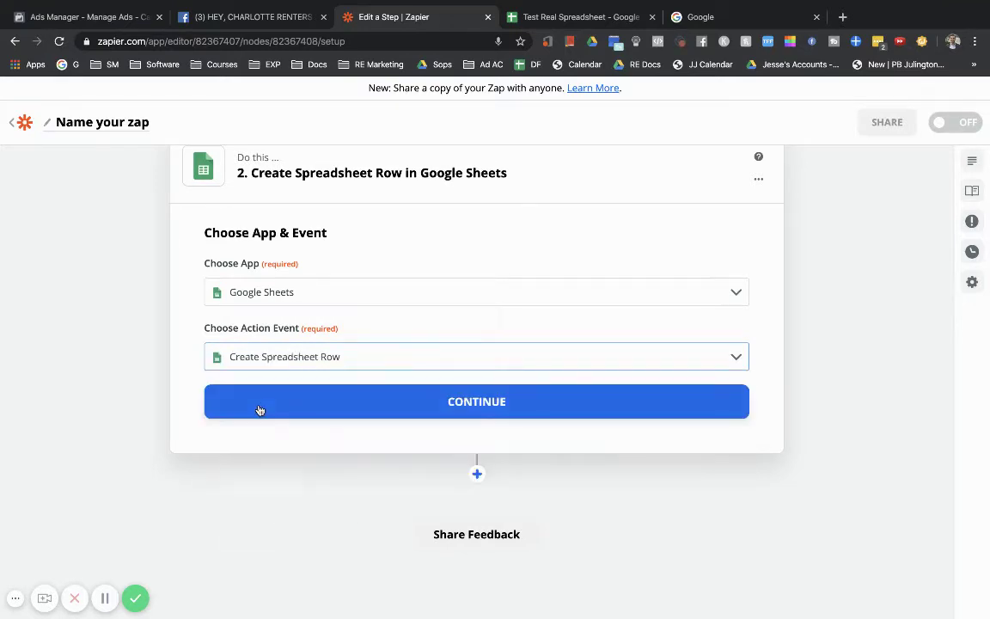
Continue to the account choice and choose the connected Google Sheets account used in 4 Zaps
click(260, 411)
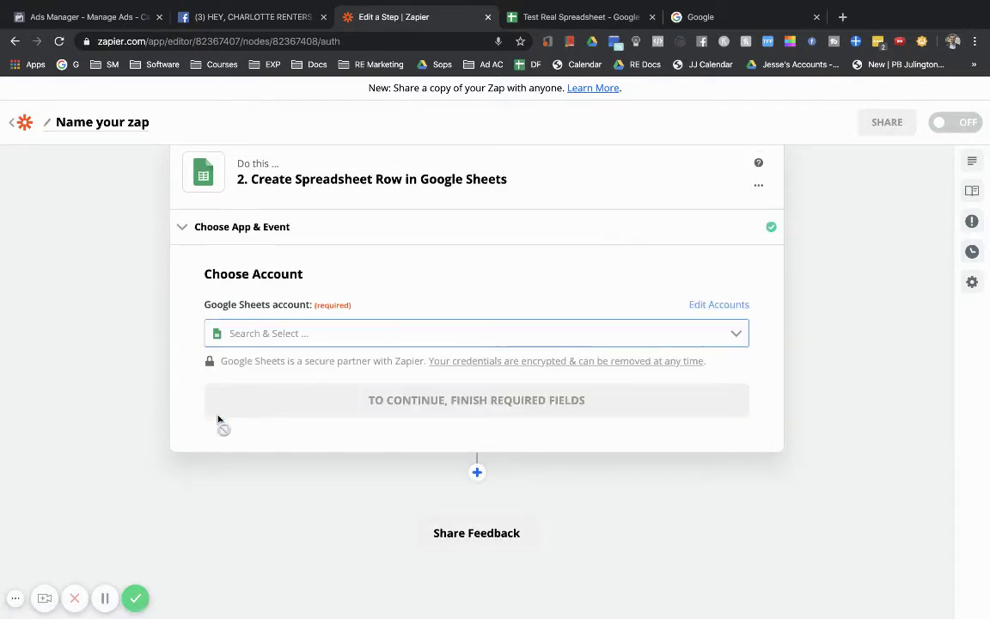
click(288, 328)
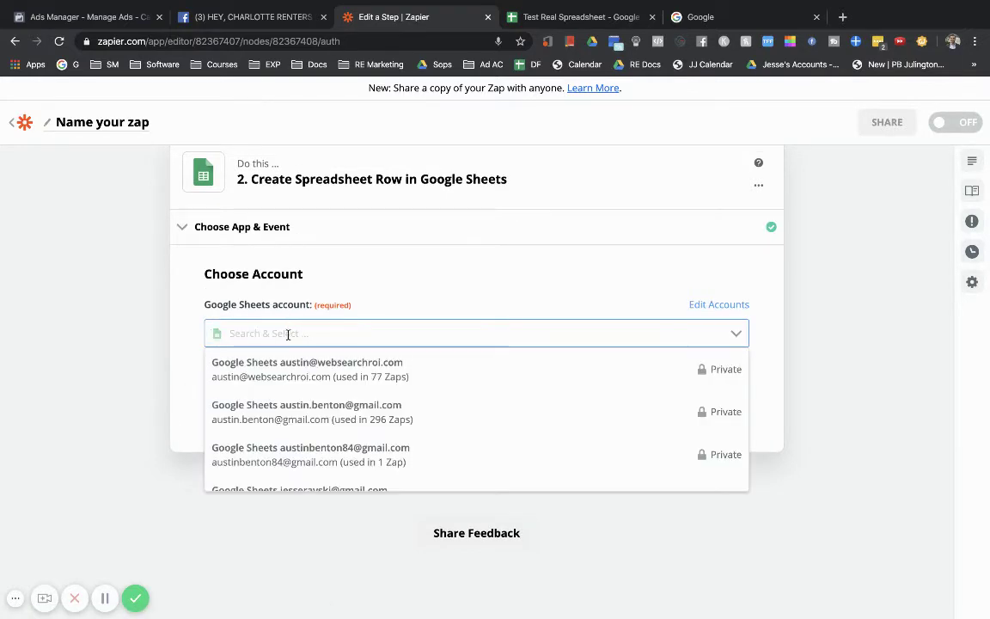
scroll(283, 420, down, 3)
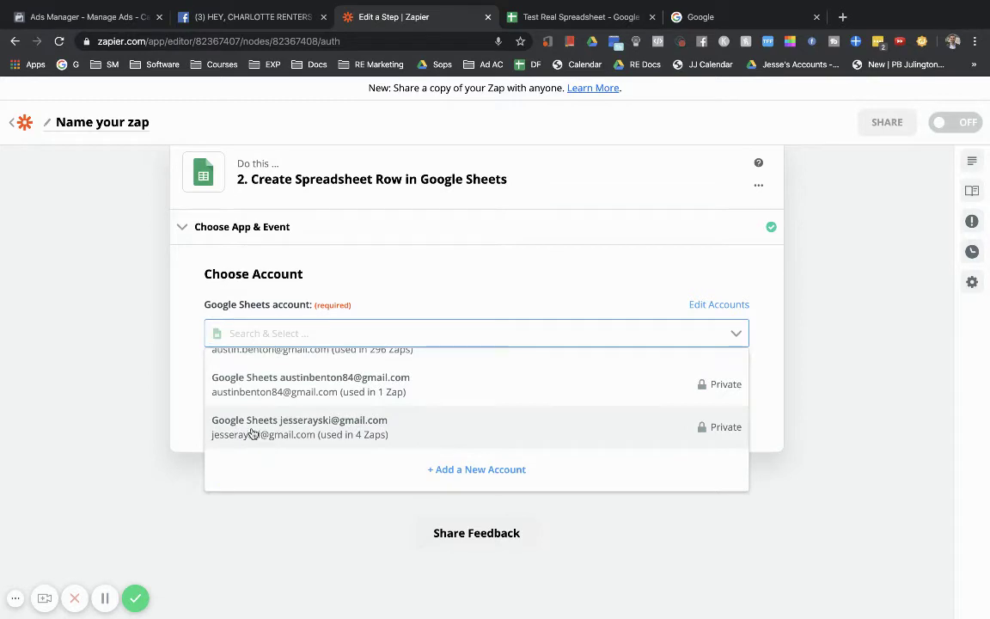
click(258, 434)
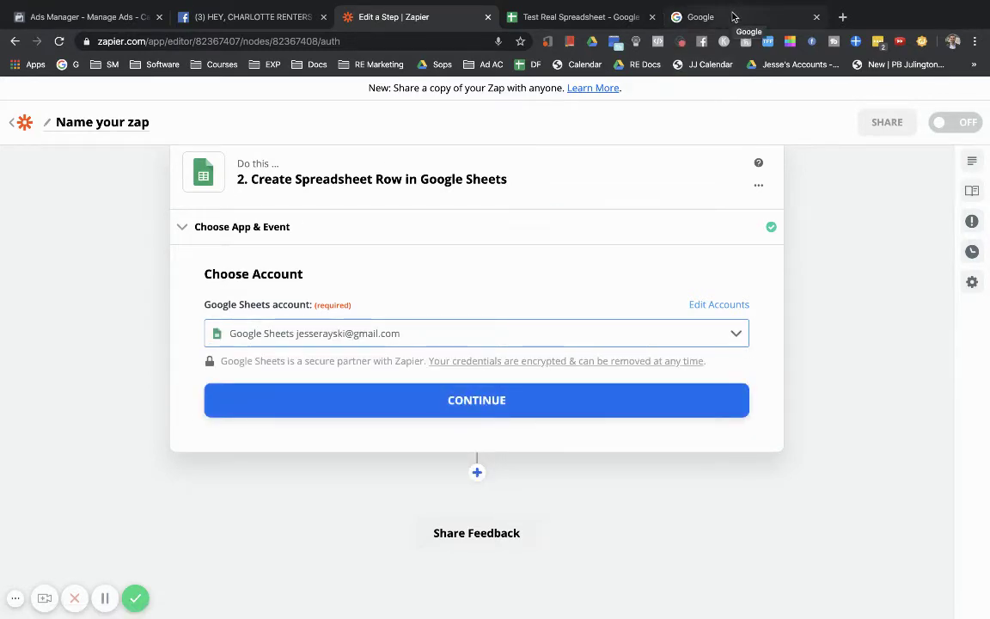
Open Google Drive from the Google homepage and check the options for creating a new file there
click(733, 17)
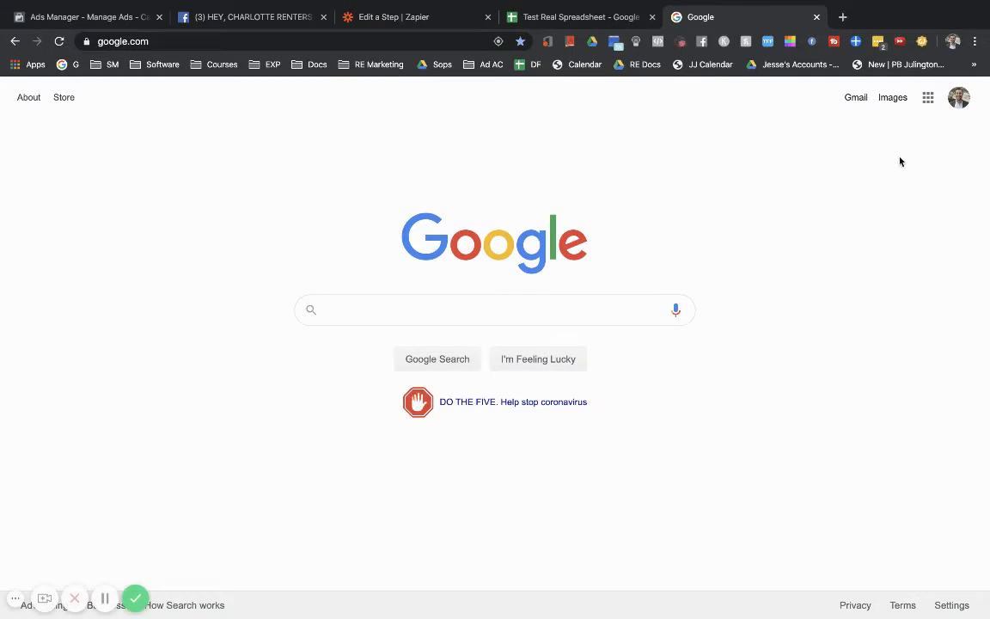
click(928, 100)
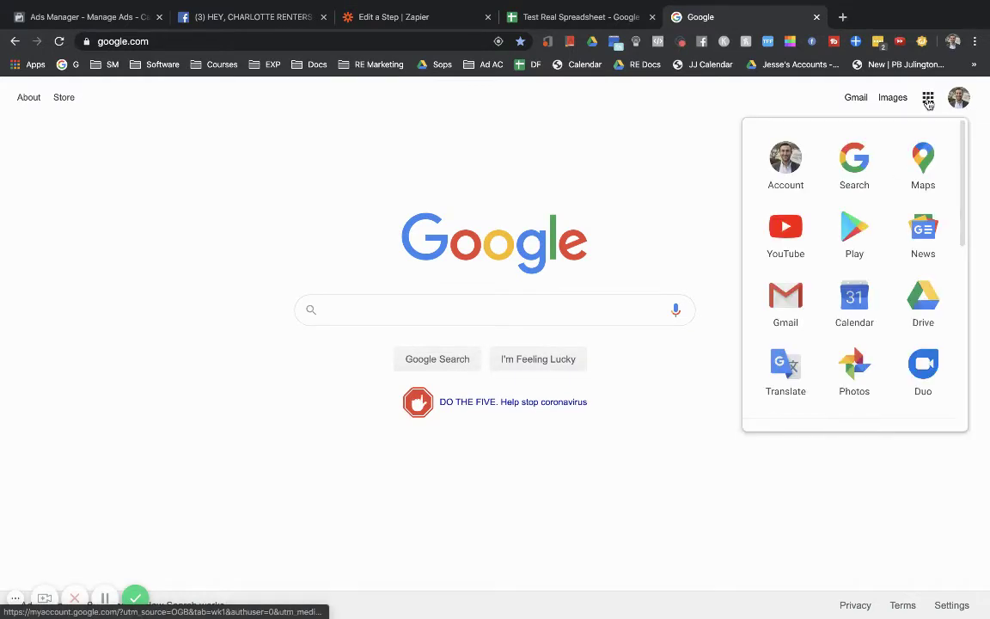
click(924, 299)
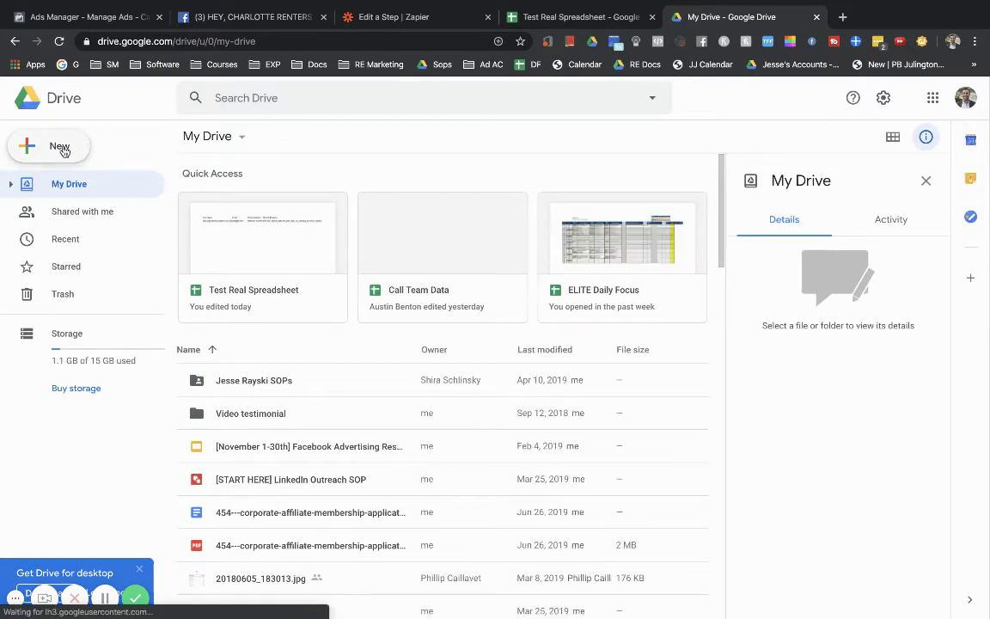
click(60, 148)
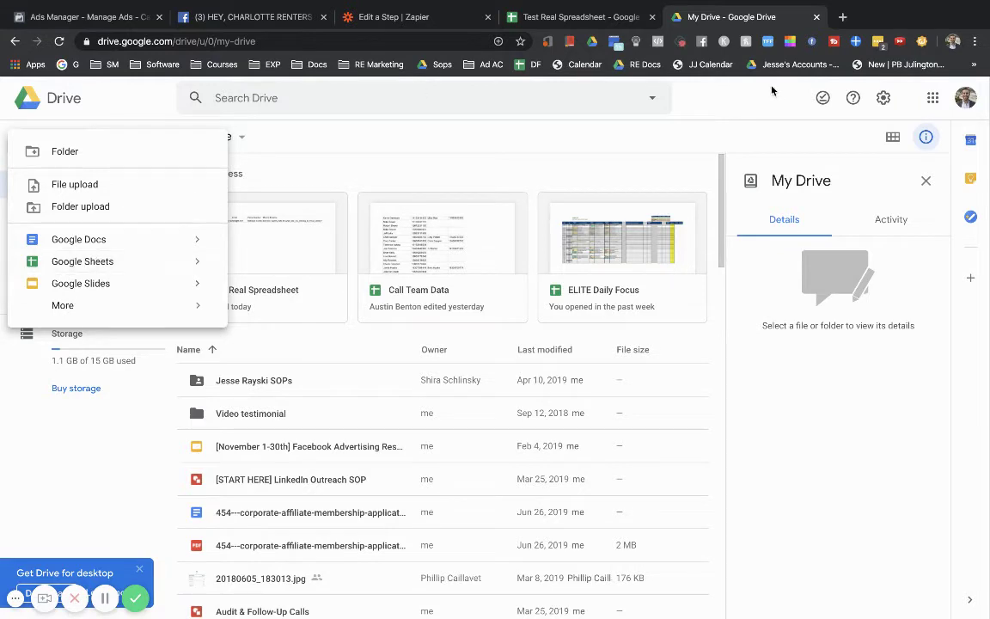
click(688, 100)
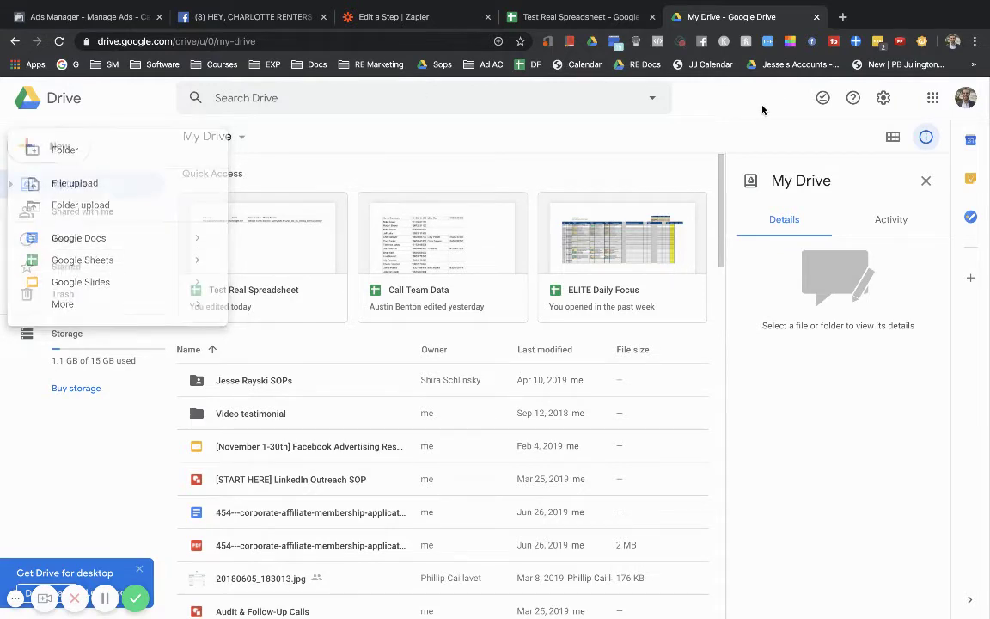
Switch to Test Real Spreadsheet, check its Full Name, Email and Phone Number headers, and slightly widen the Moving Timeline column
click(538, 20)
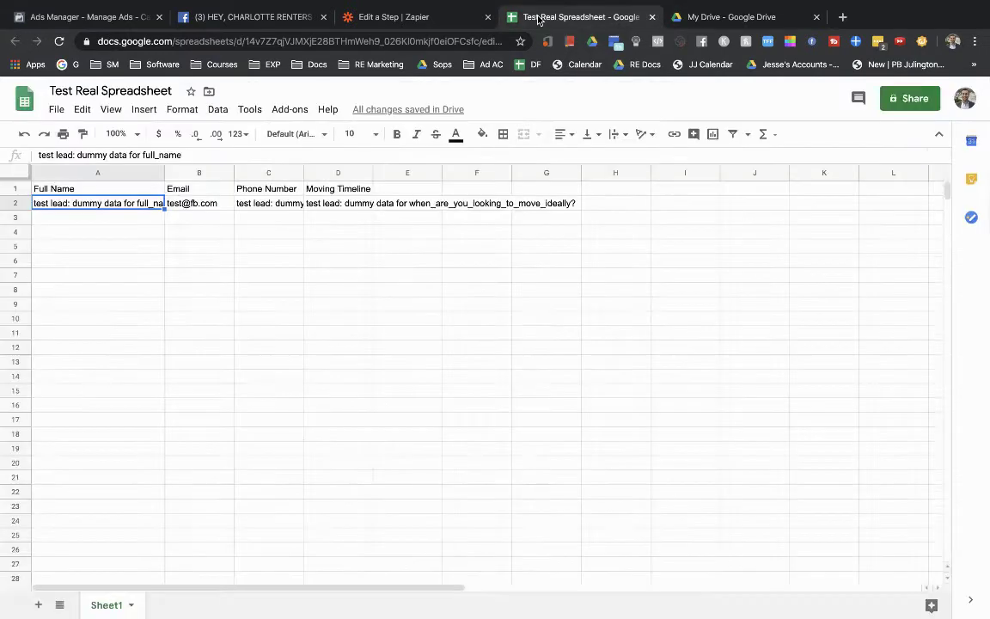
click(67, 191)
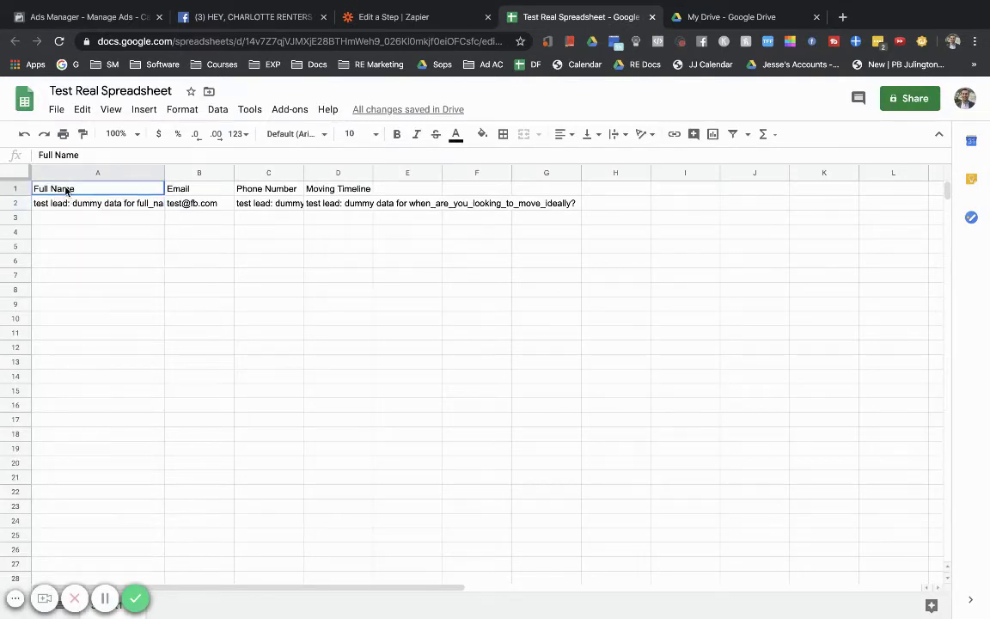
click(209, 191)
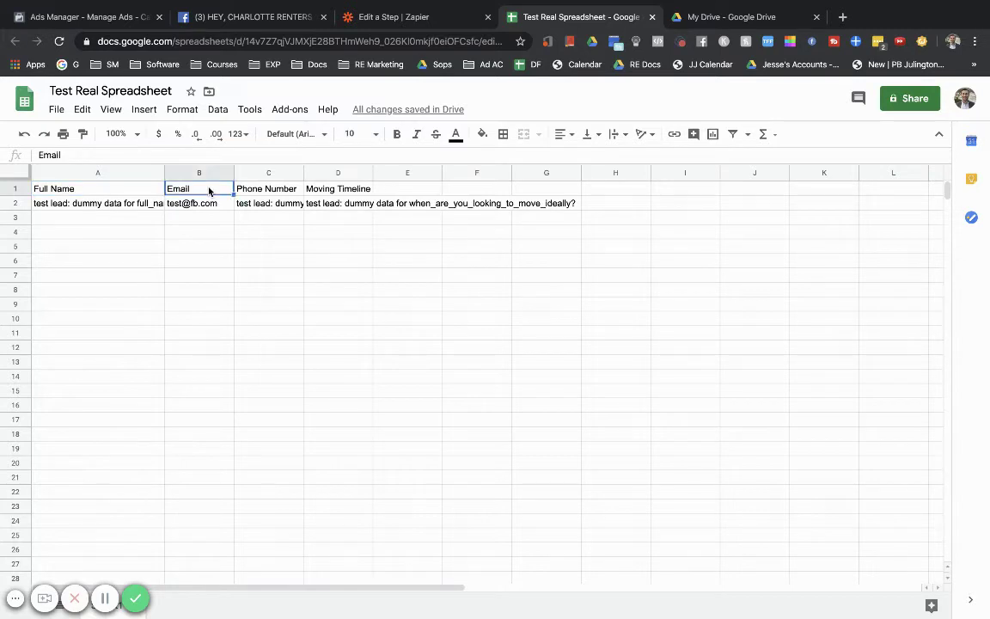
click(290, 195)
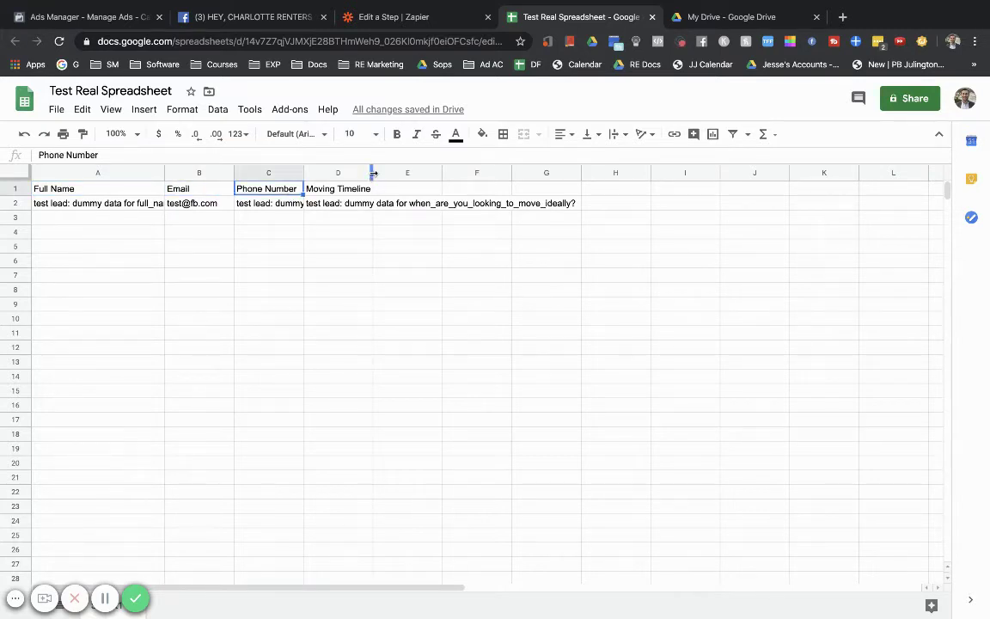
mouse_move(373, 175)
mouse_down()
mouse_move(394, 175)
mouse_move(386, 175)
mouse_up()
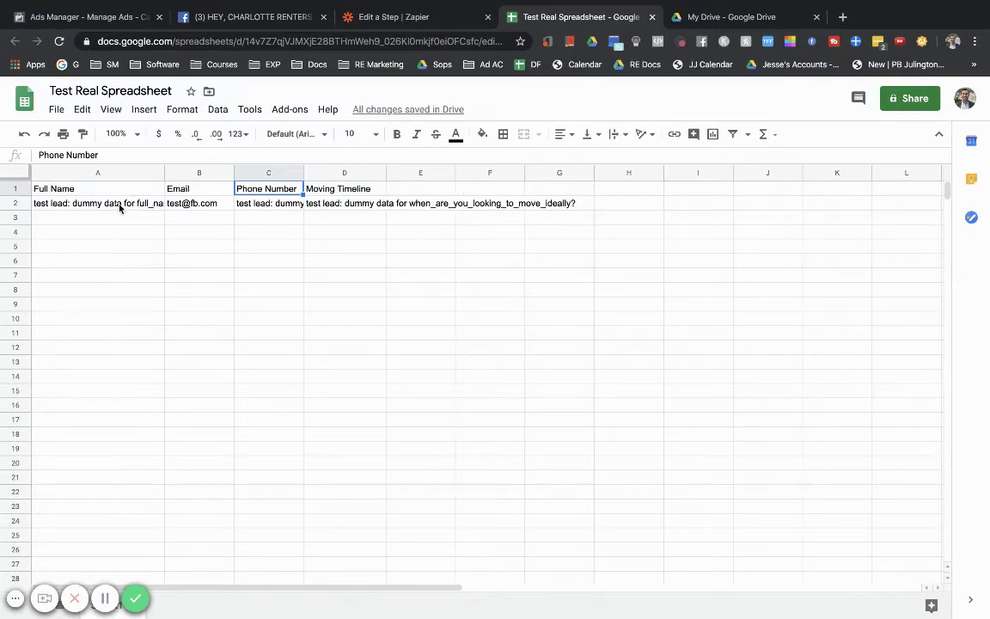
Clear the dummy test lead from row 2 of Test Real Spreadsheet
click(16, 203)
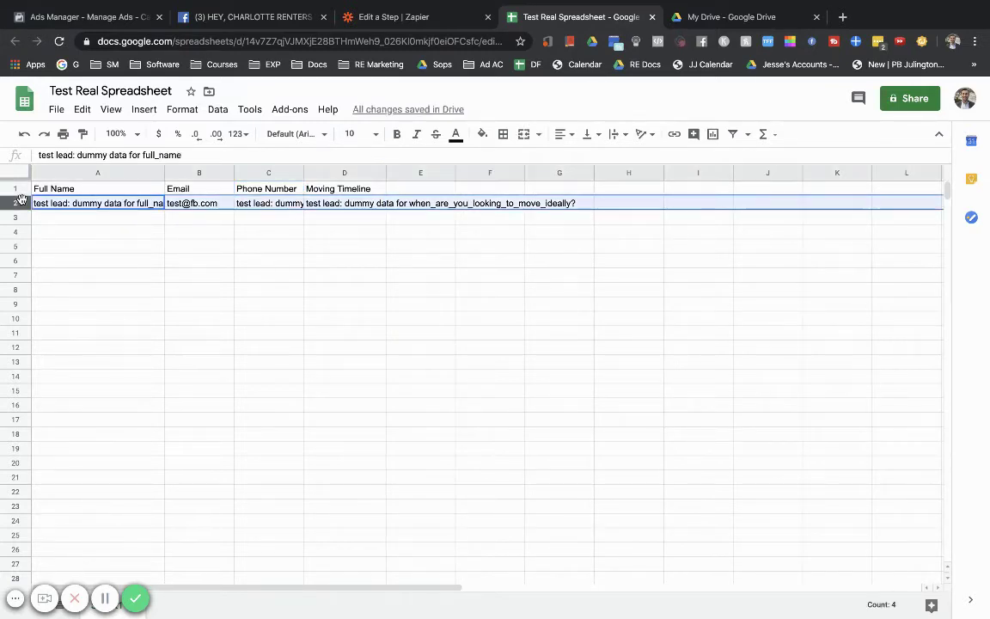
key(Delete)
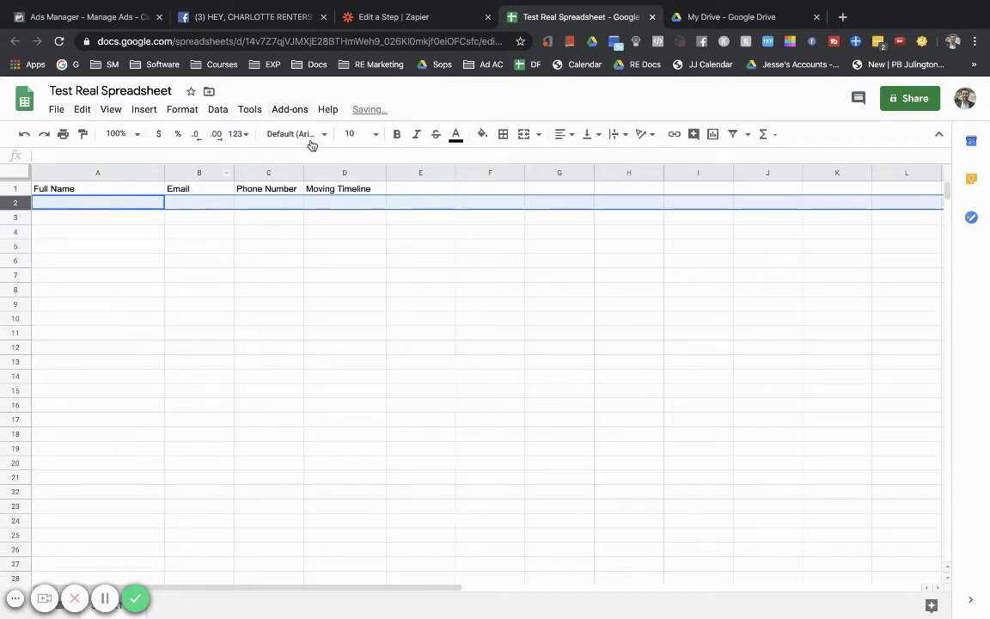
Switch back to Zapier, continue to the row customization, and choose Test Real Spreadsheet with worksheet Sheet1
click(415, 19)
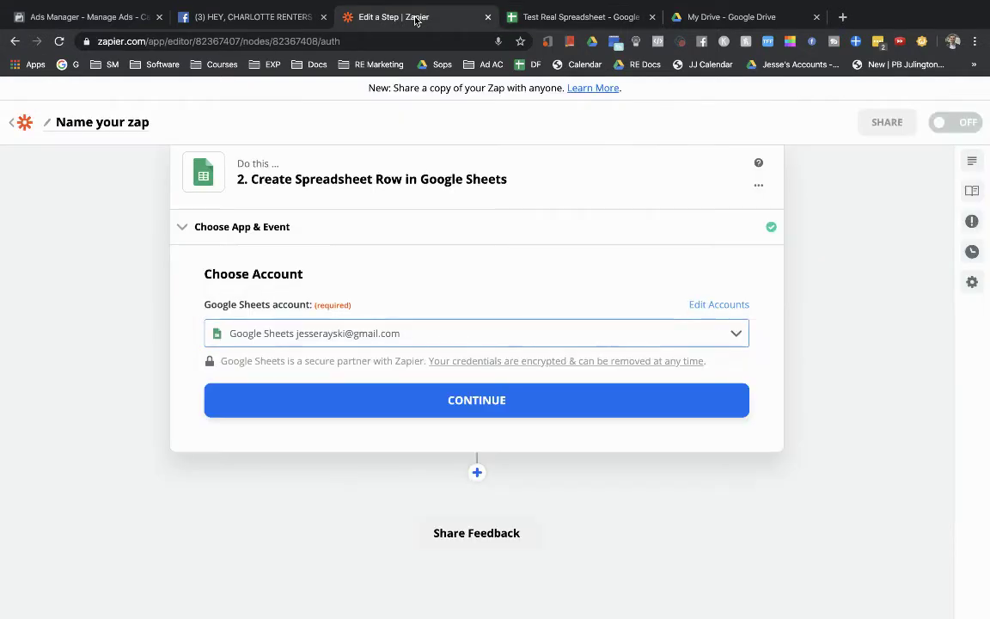
click(279, 407)
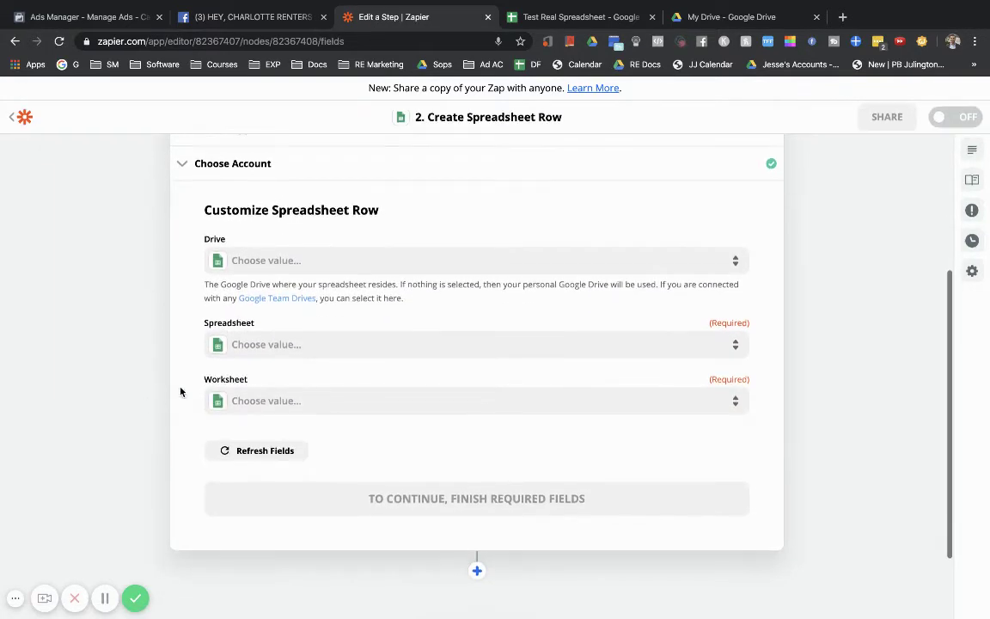
click(302, 344)
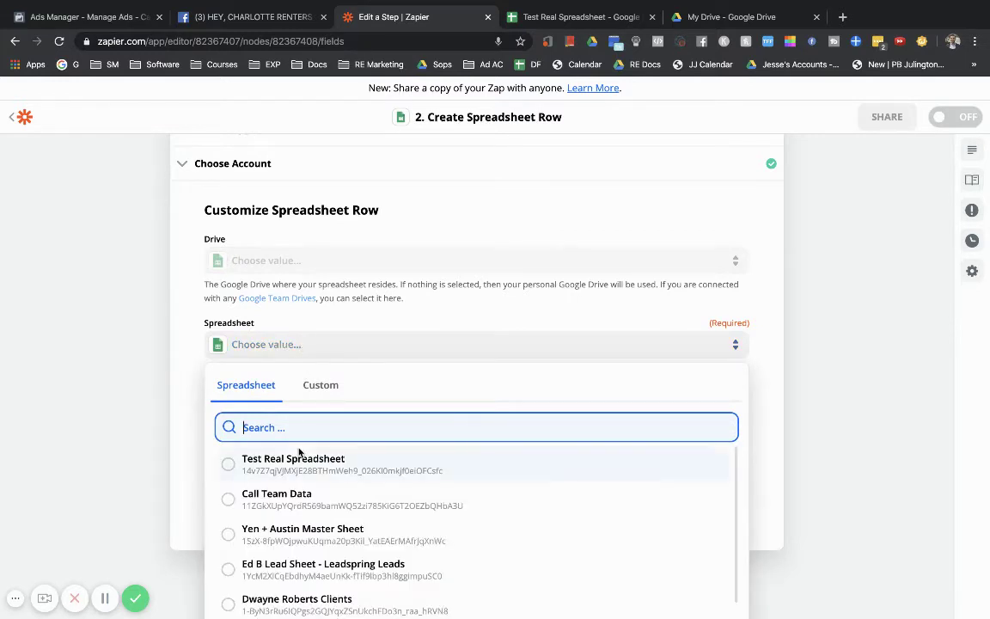
click(557, 19)
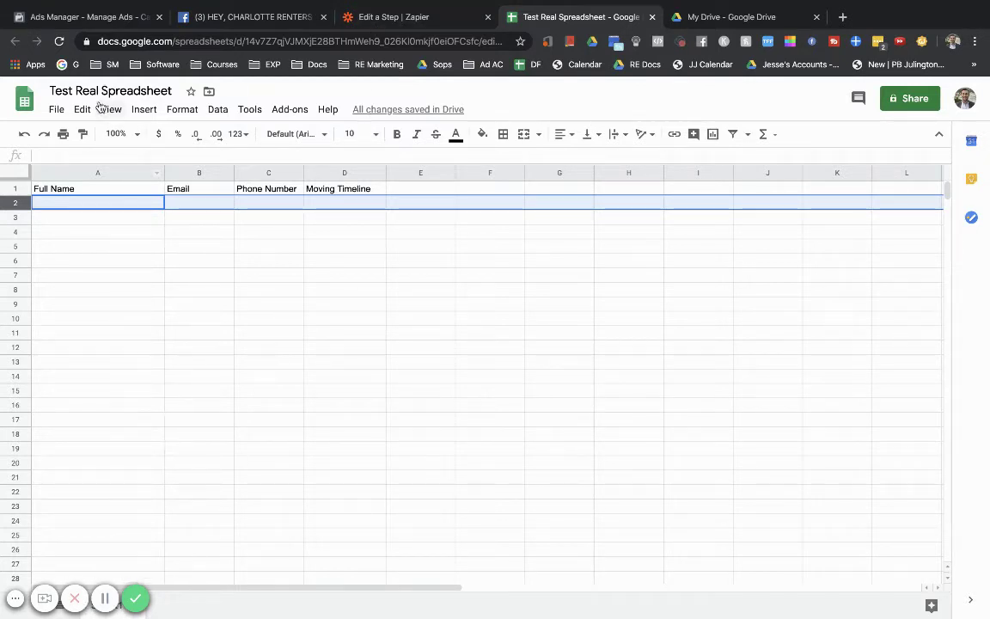
click(372, 12)
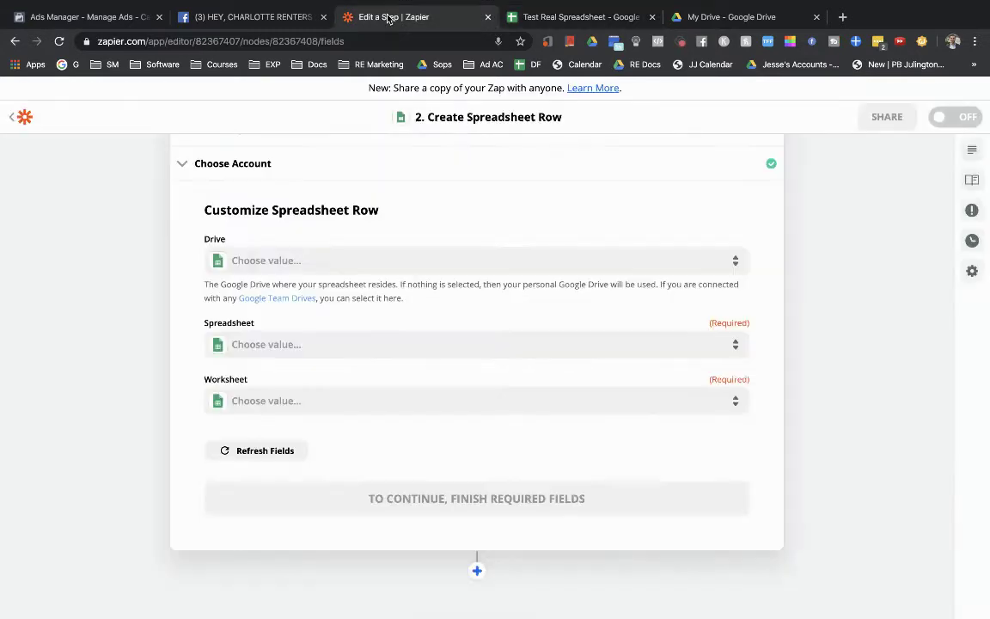
click(256, 346)
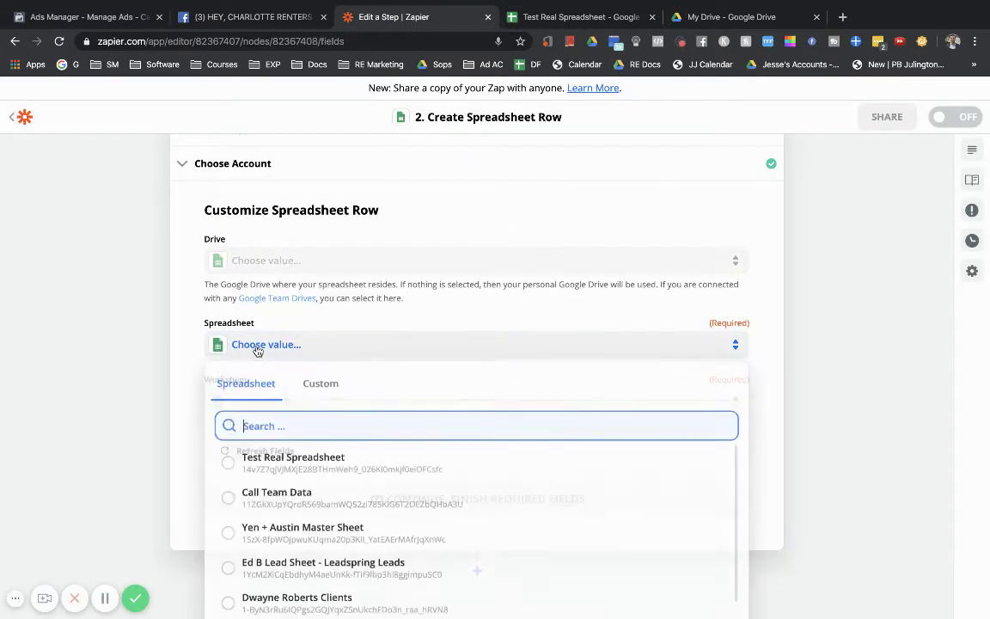
click(232, 469)
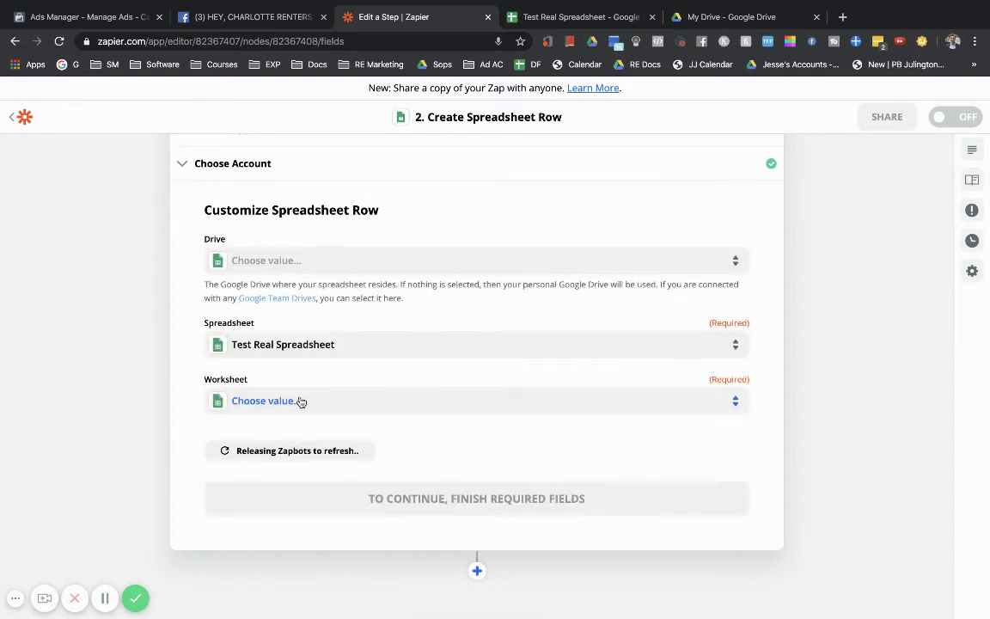
click(300, 401)
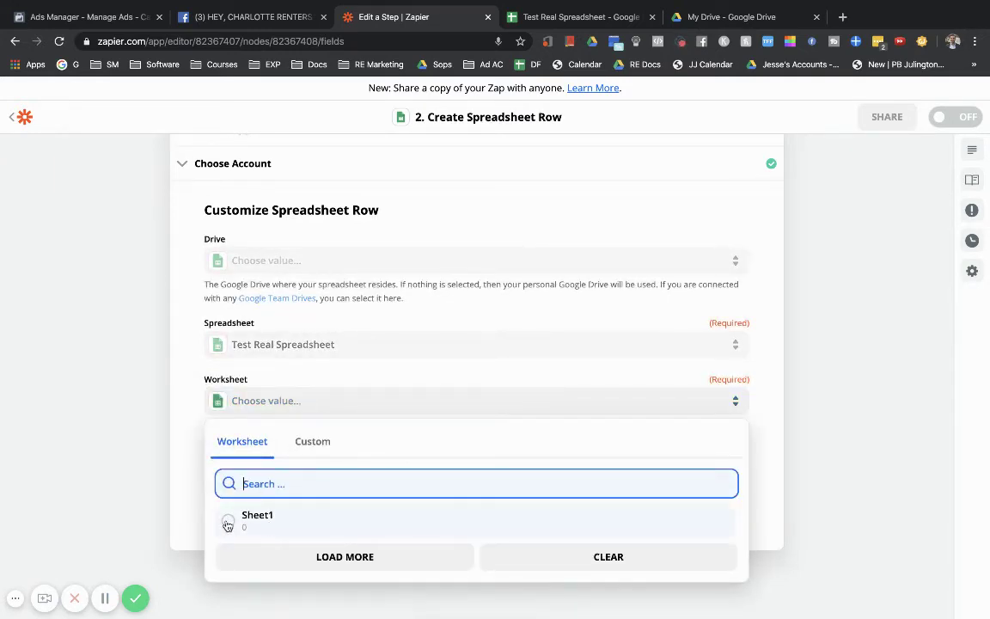
click(227, 524)
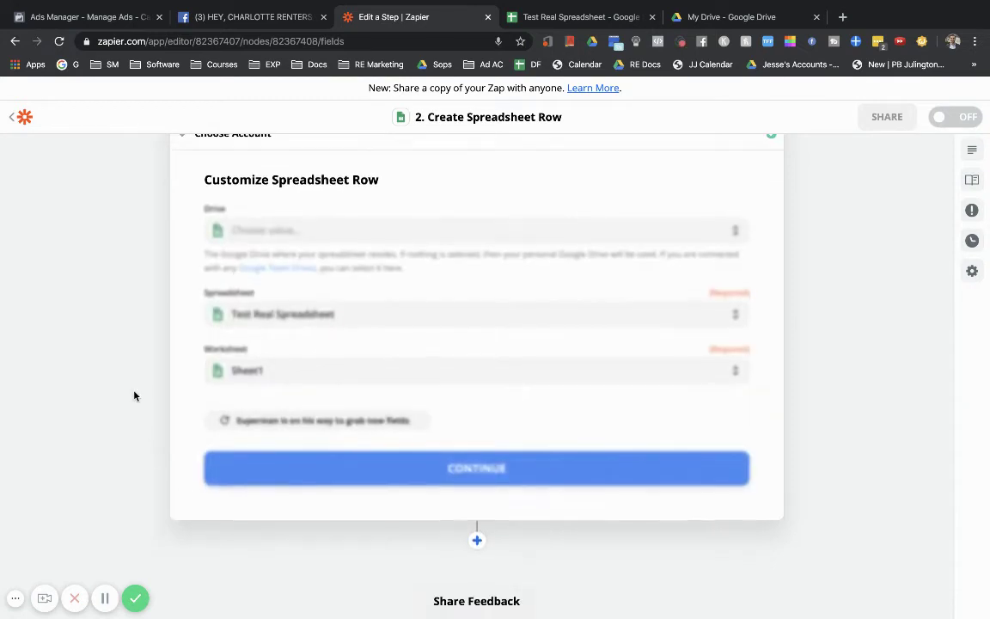
Review the Facebook Lead Ads trigger alongside the Create Spreadsheet Row settings and the column fields loaded from the sheet
scroll(134, 395, down, 5)
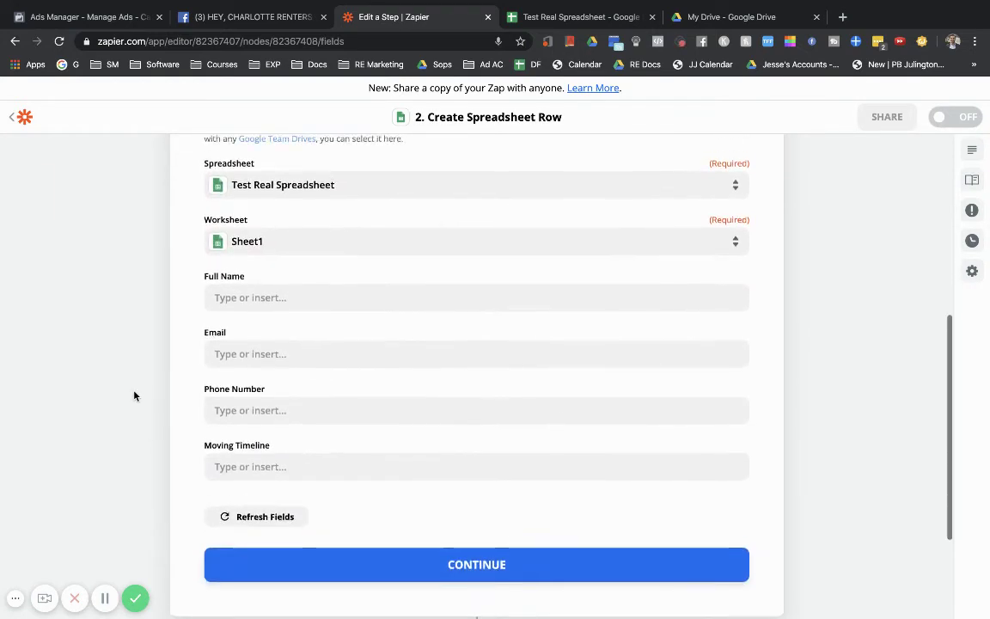
scroll(134, 396, up, 5)
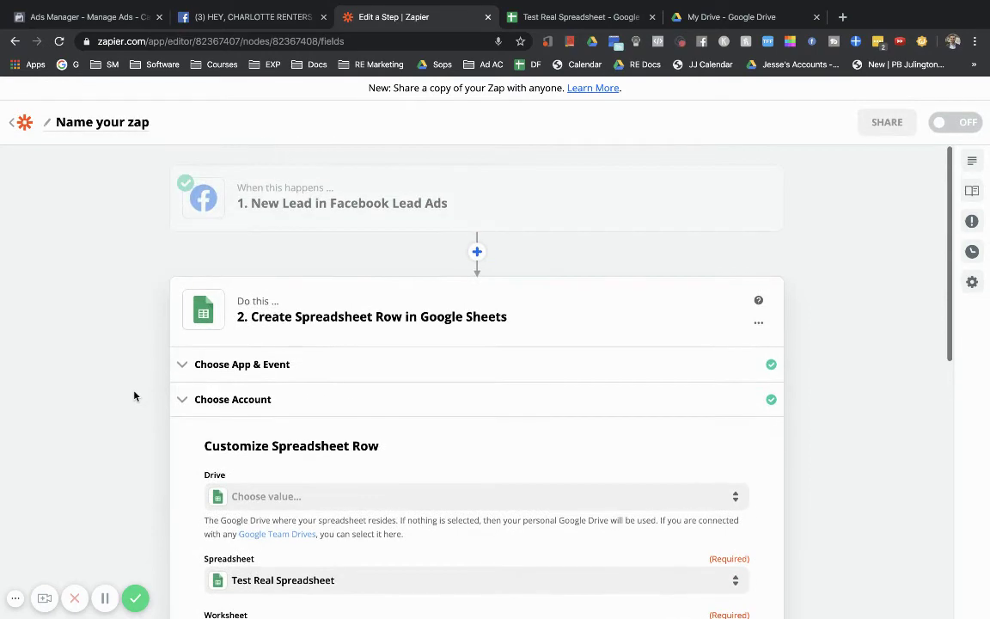
scroll(134, 395, down, 5)
scroll(134, 395, up, 5)
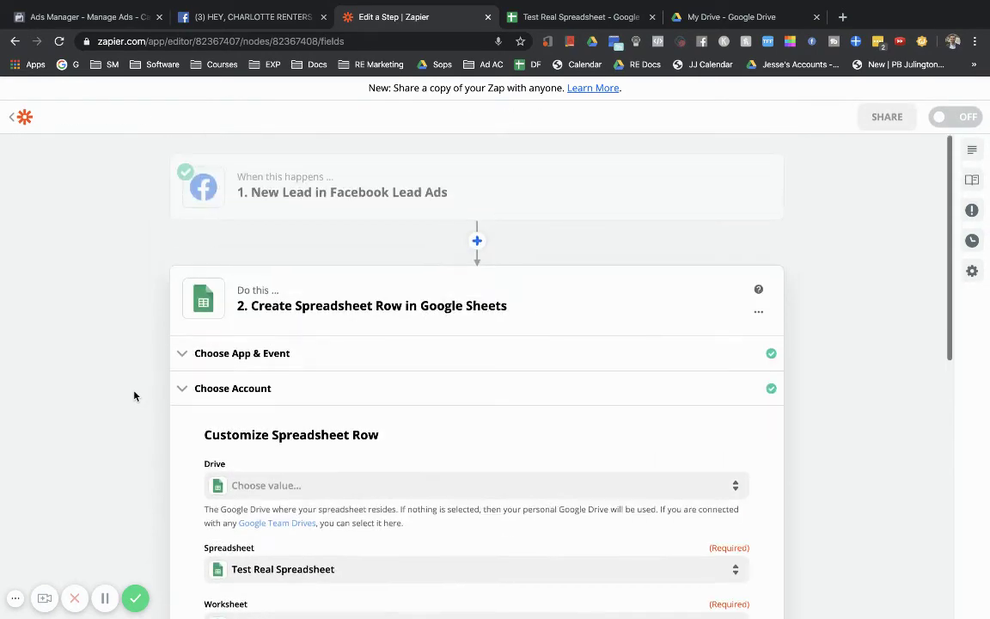
scroll(135, 395, down, 1)
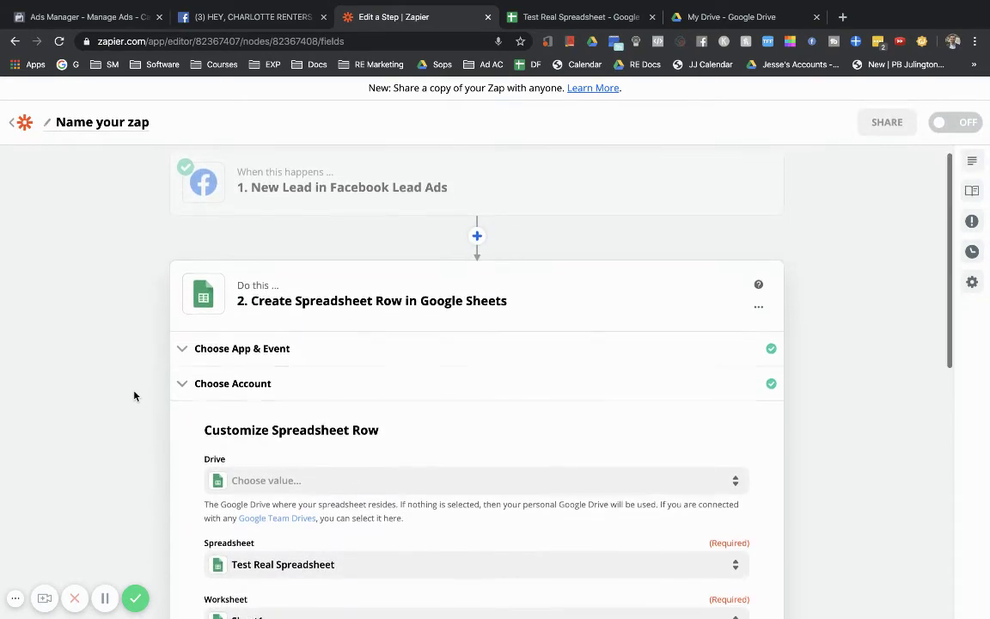
mouse_move(436, 191)
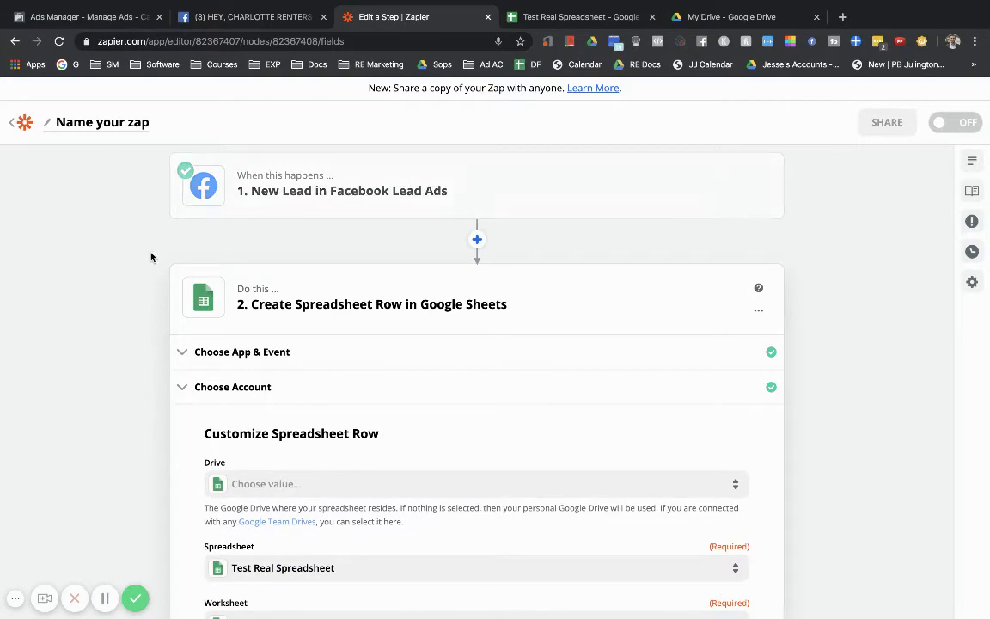
scroll(128, 349, down, 1)
scroll(130, 352, up, 1)
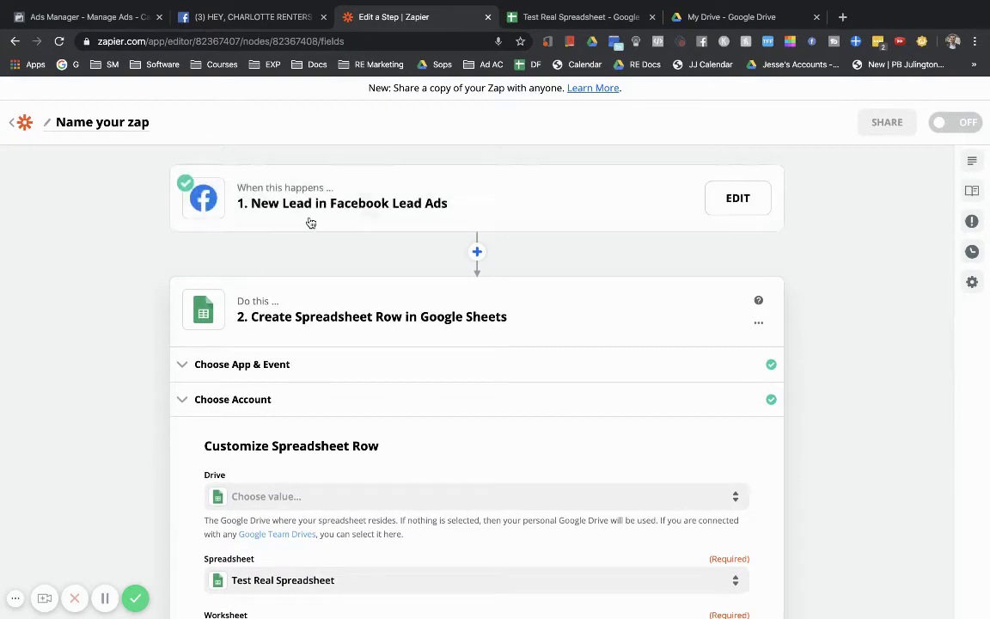
scroll(153, 309, down, 1)
scroll(153, 309, down, 2)
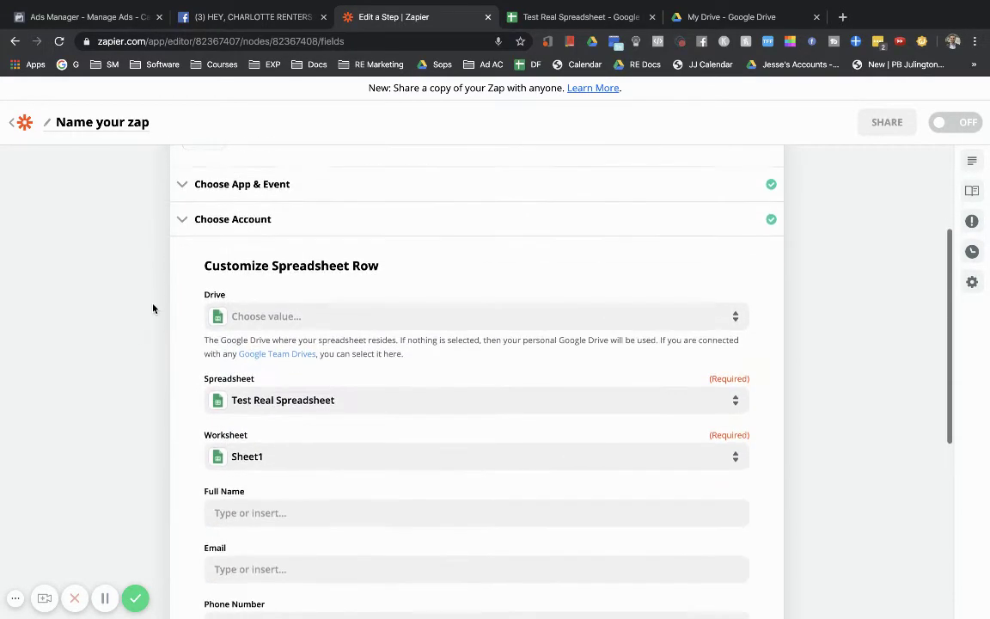
scroll(153, 309, up, 3)
scroll(153, 308, up, 1)
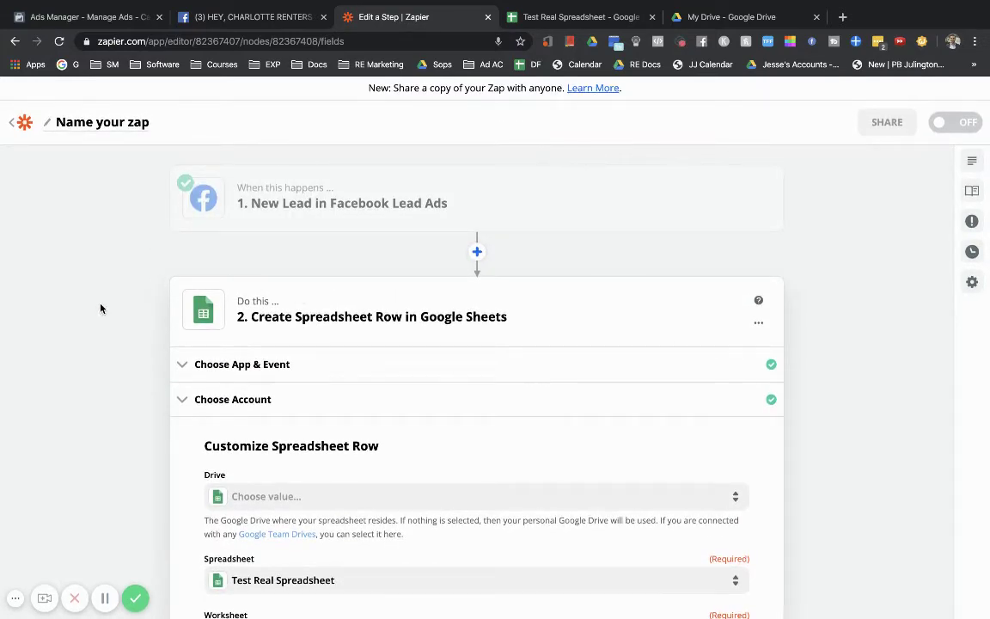
scroll(131, 275, down, 5)
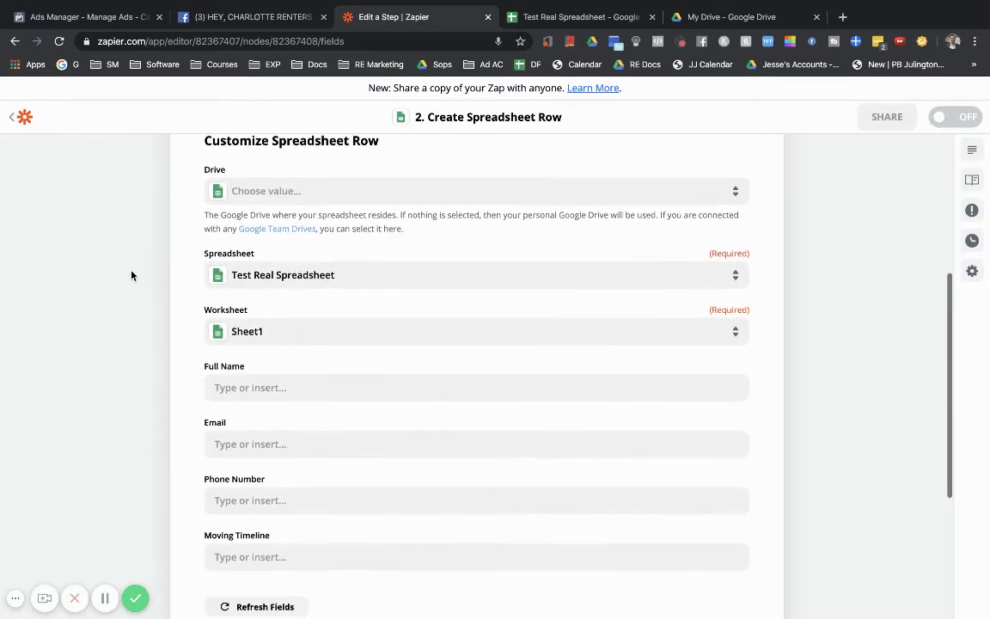
scroll(132, 275, down, 1)
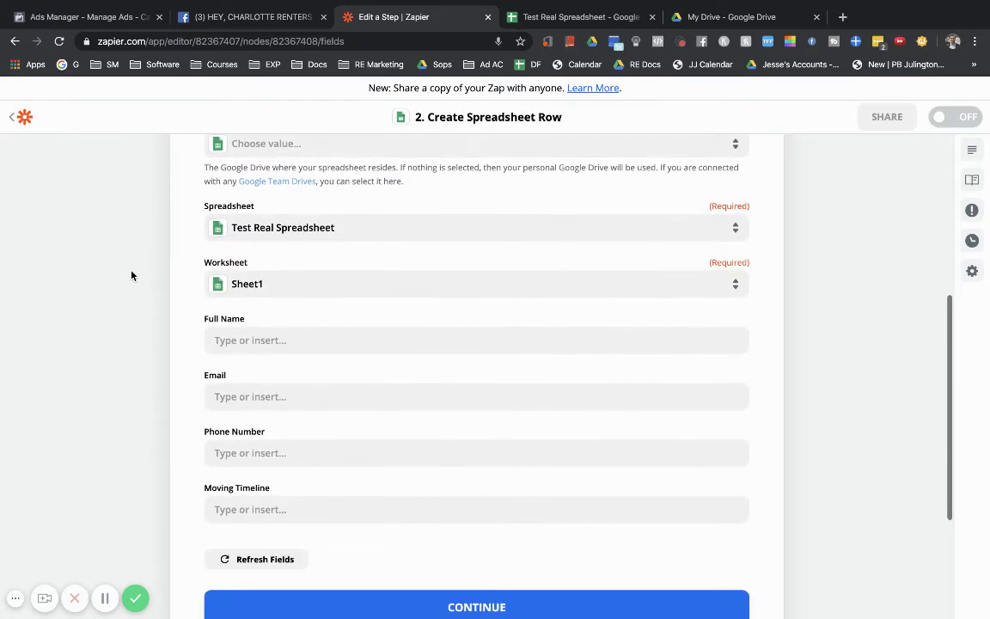
Map the Facebook lead's Full Name and Email data to the Full Name and Email columns
click(306, 339)
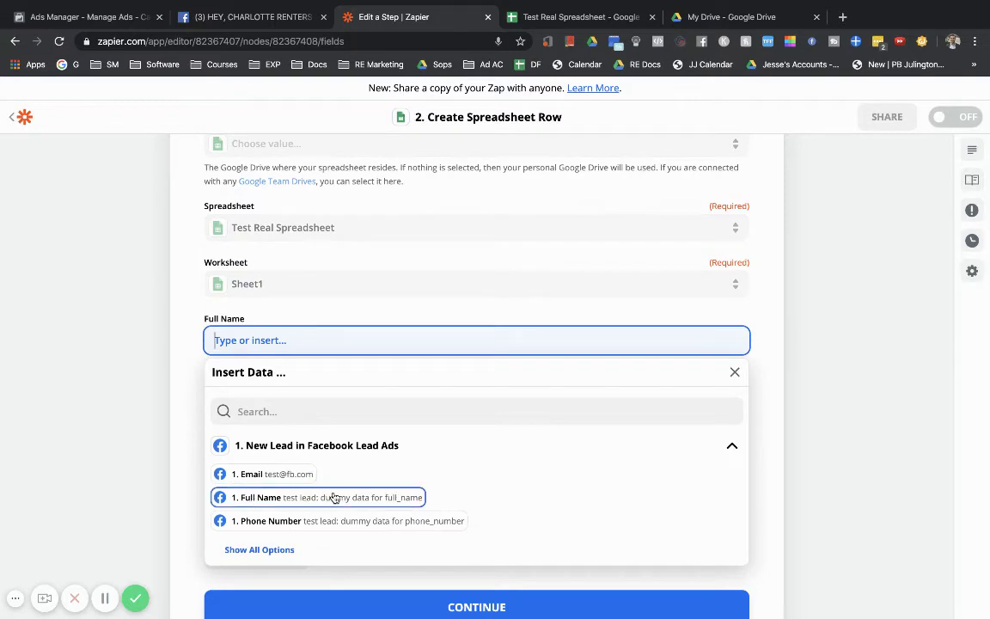
click(268, 505)
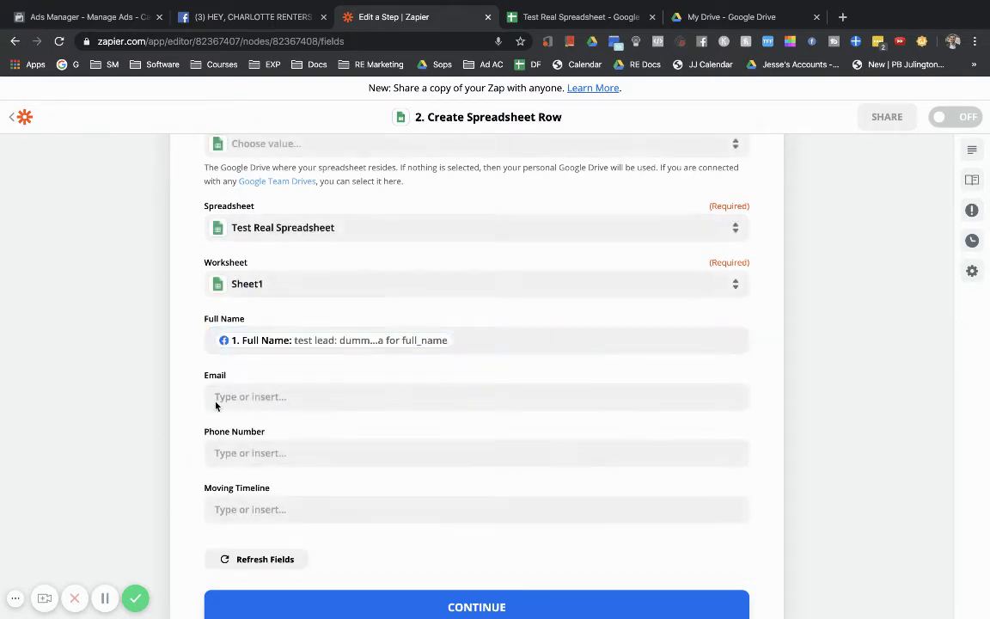
click(254, 396)
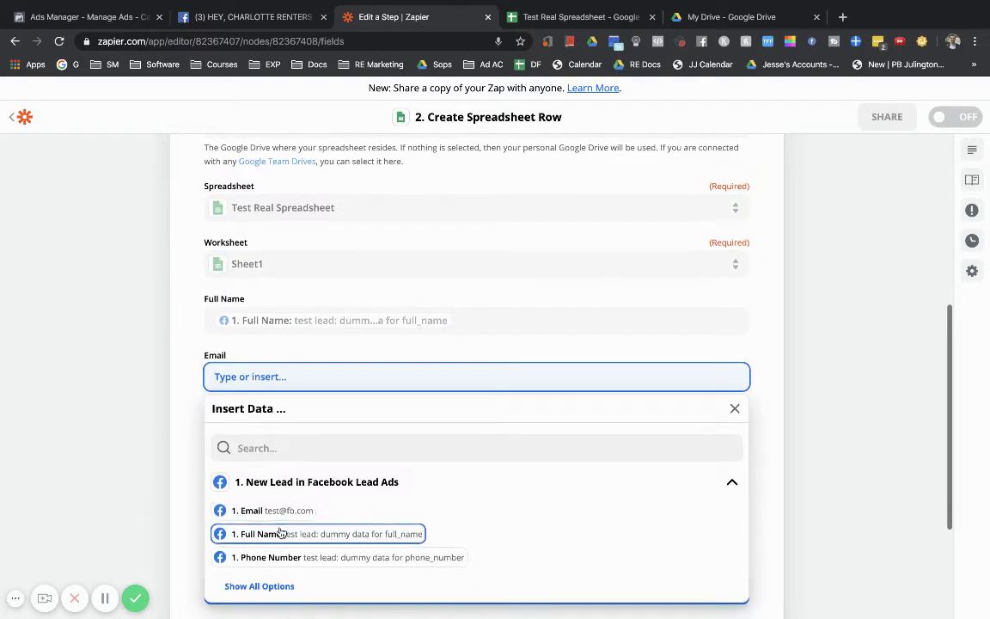
click(251, 511)
click(113, 456)
Map the Facebook lead's Phone Number data to the Phone Number column
scroll(116, 458, down, 1)
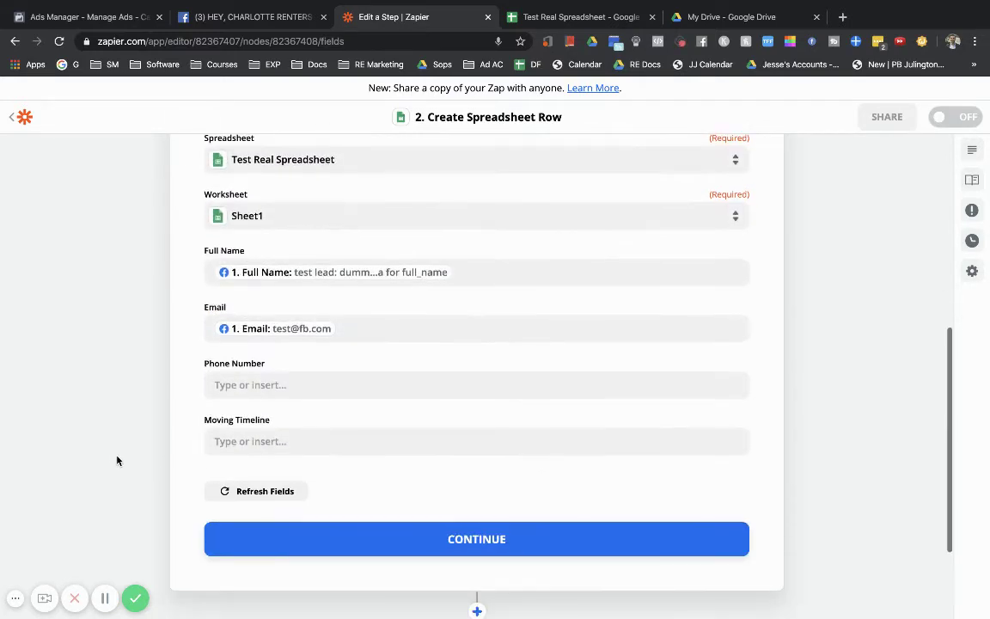
click(224, 384)
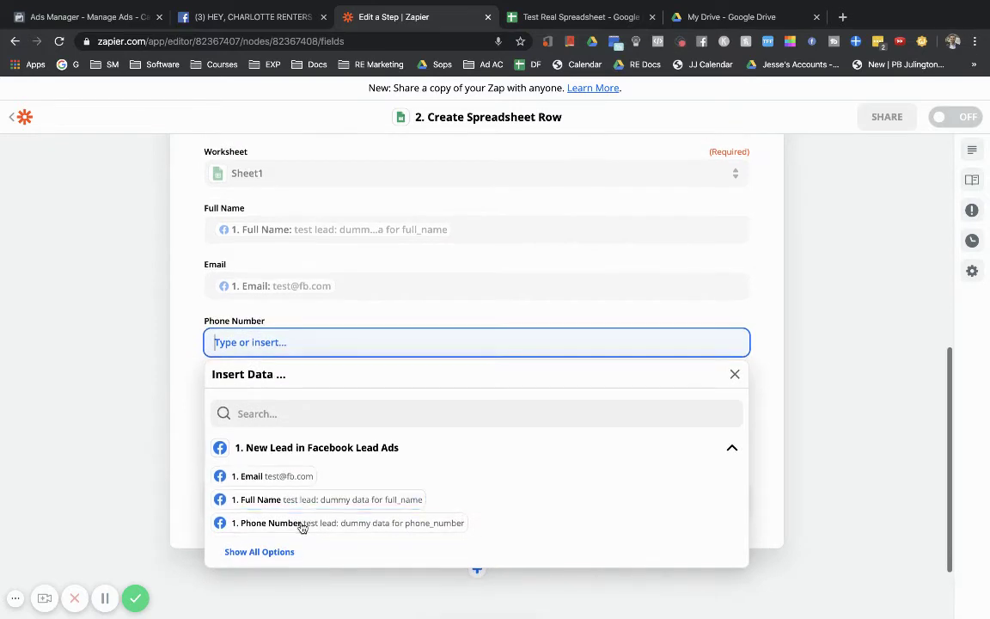
click(301, 524)
click(122, 459)
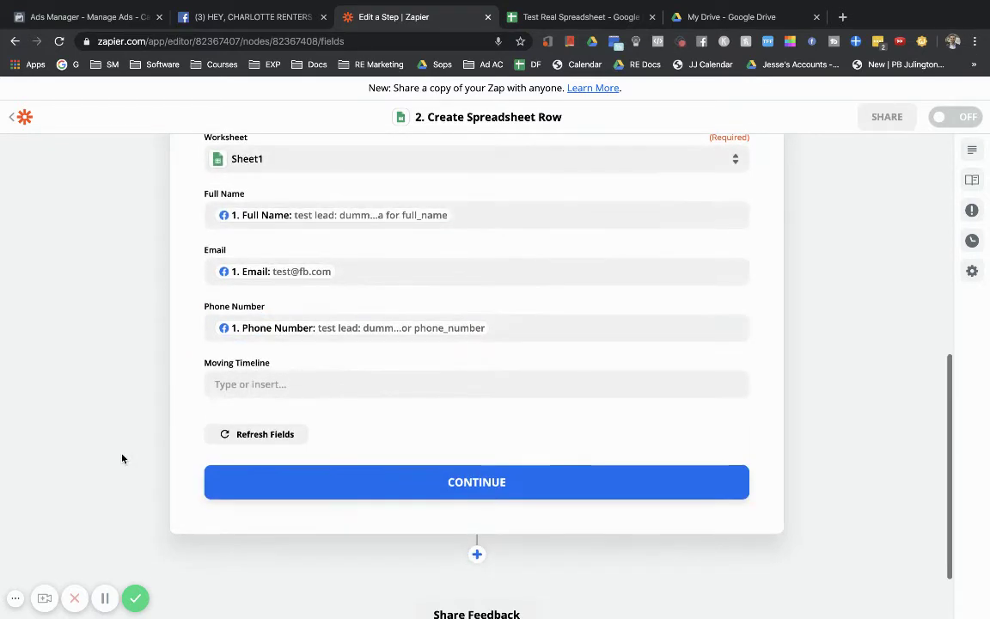
Show all lead data options and map "When Are You Looking To Move Ideally?" to the Moving Timeline column
click(268, 379)
scroll(268, 378, down, 2)
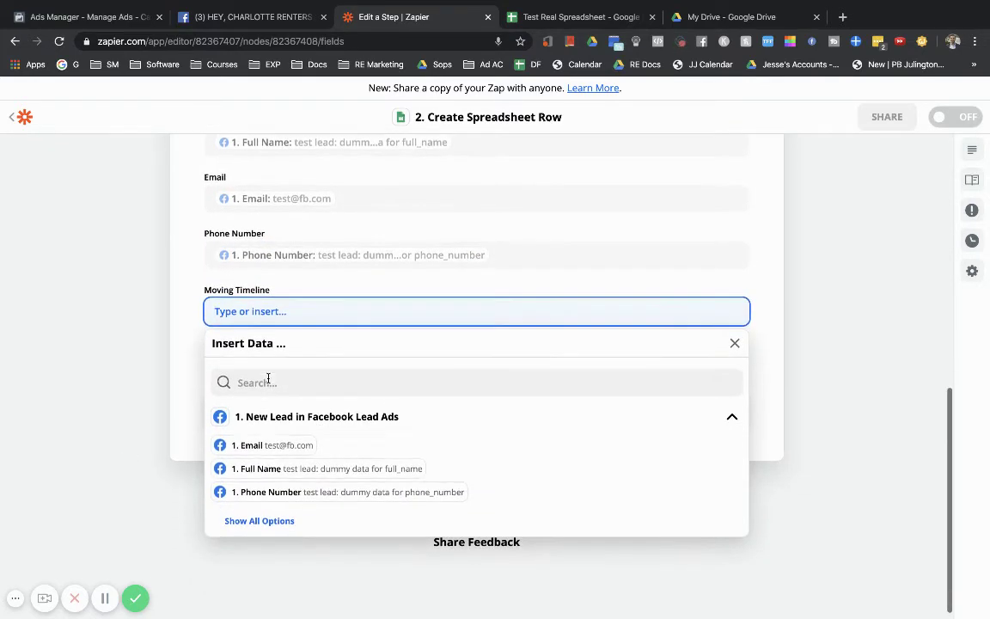
click(242, 515)
scroll(360, 477, down, 5)
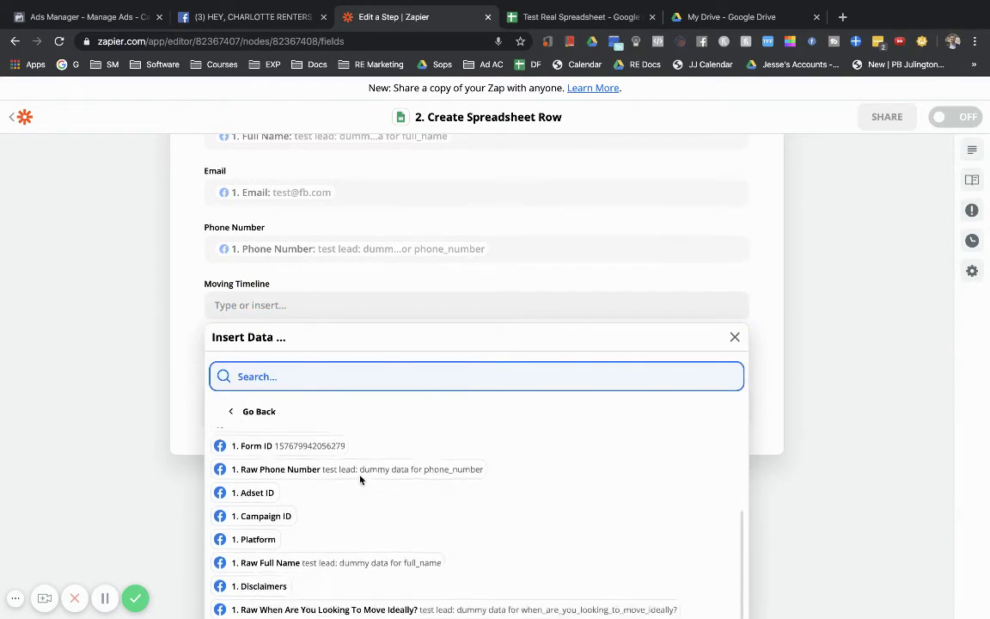
scroll(360, 480, down, 1)
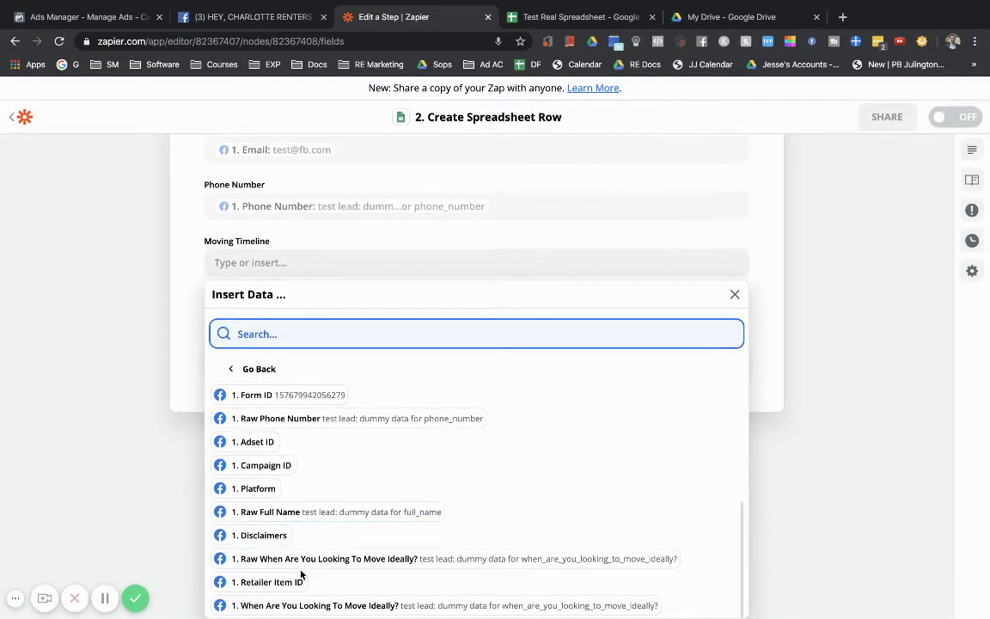
click(375, 606)
click(120, 448)
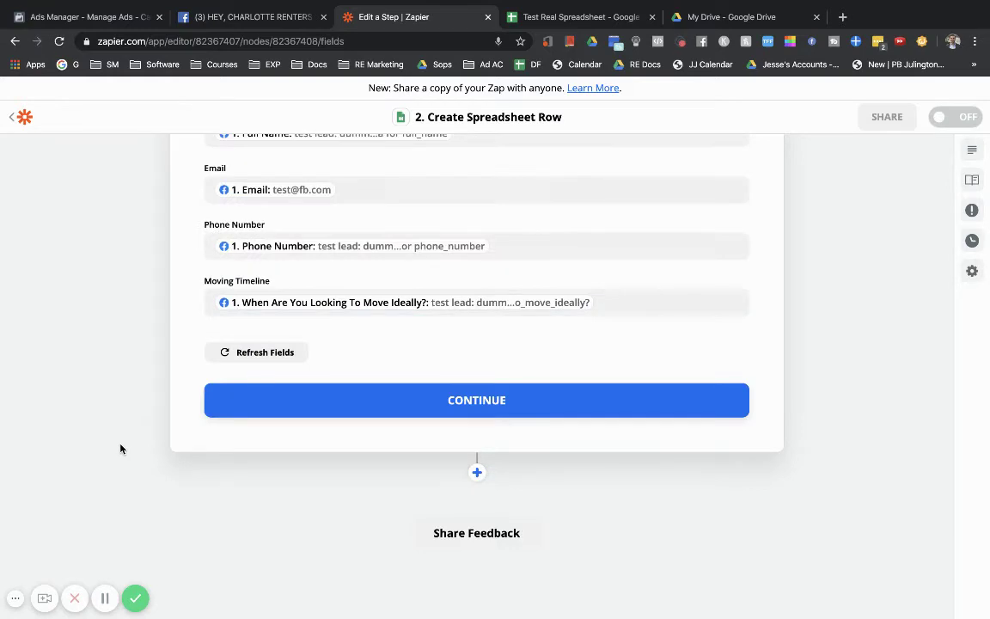
Compare the four mapped fields with the column headers in Test Real Spreadsheet, then look over the Zap's trigger and action in Zapier
scroll(128, 359, up, 3)
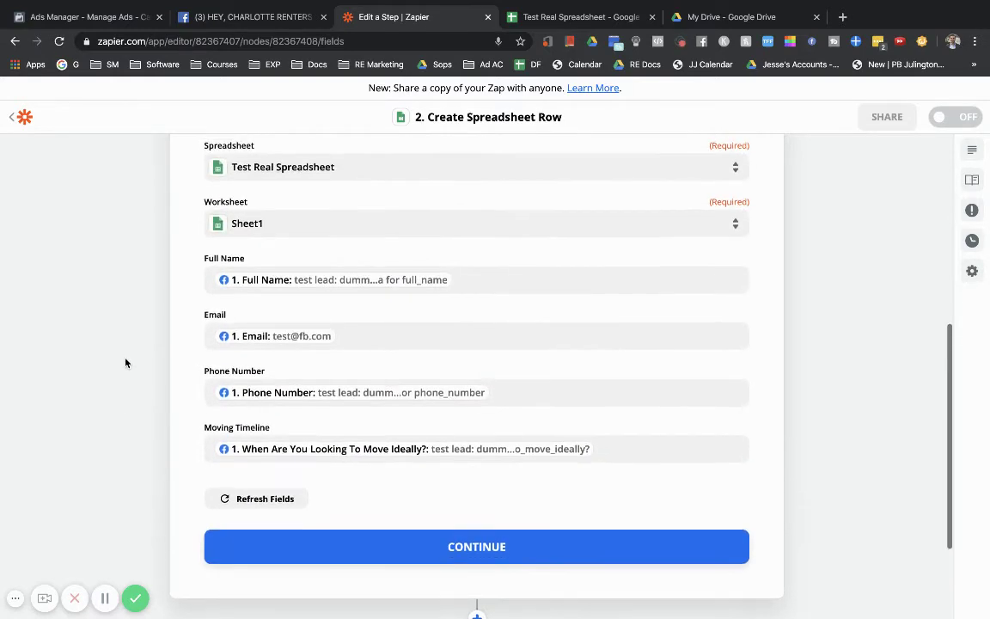
click(547, 21)
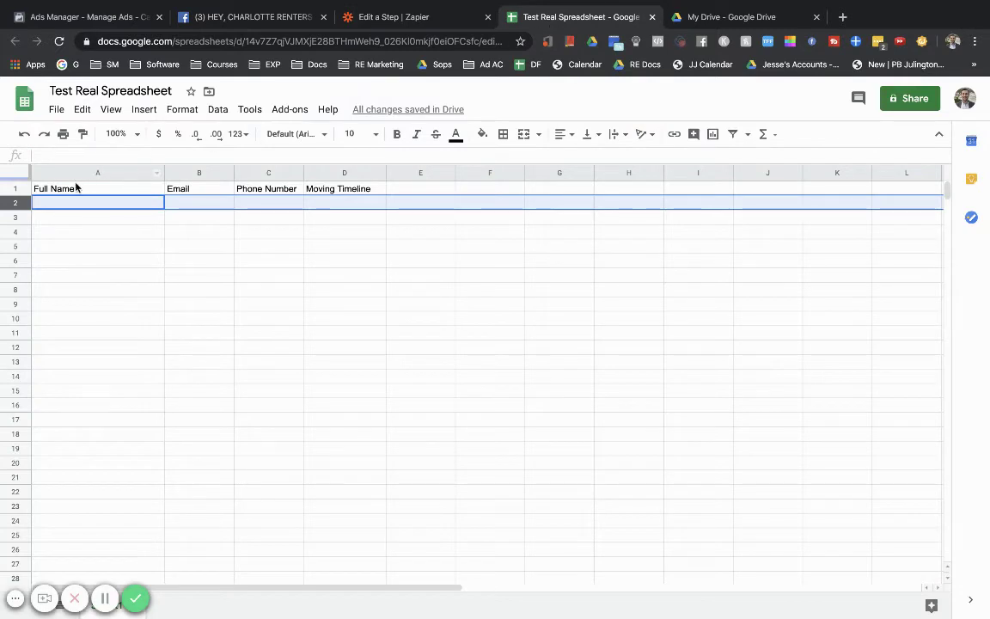
click(376, 22)
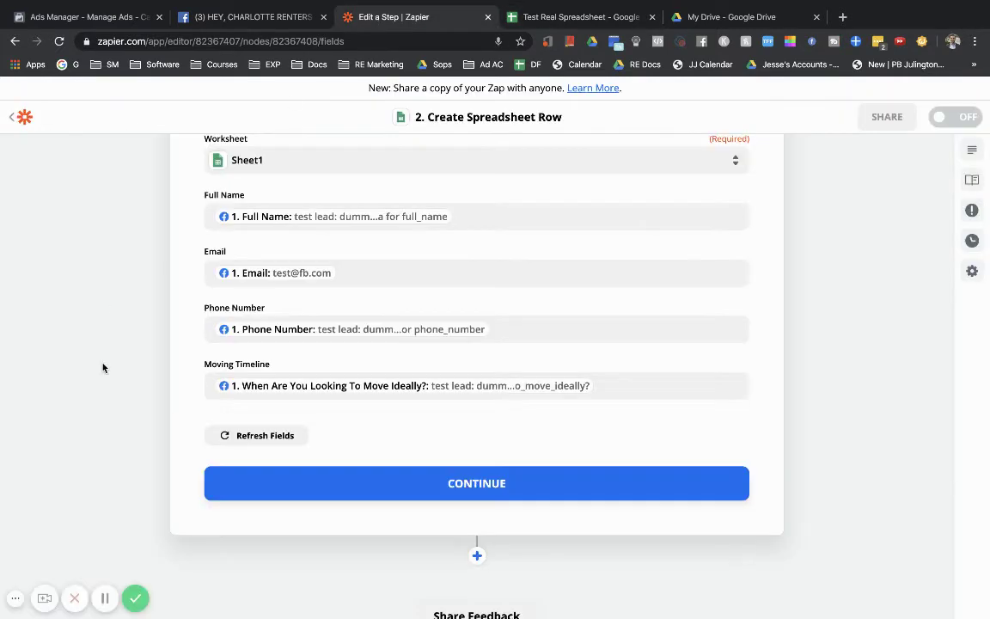
scroll(102, 362, up, 2)
scroll(103, 363, up, 4)
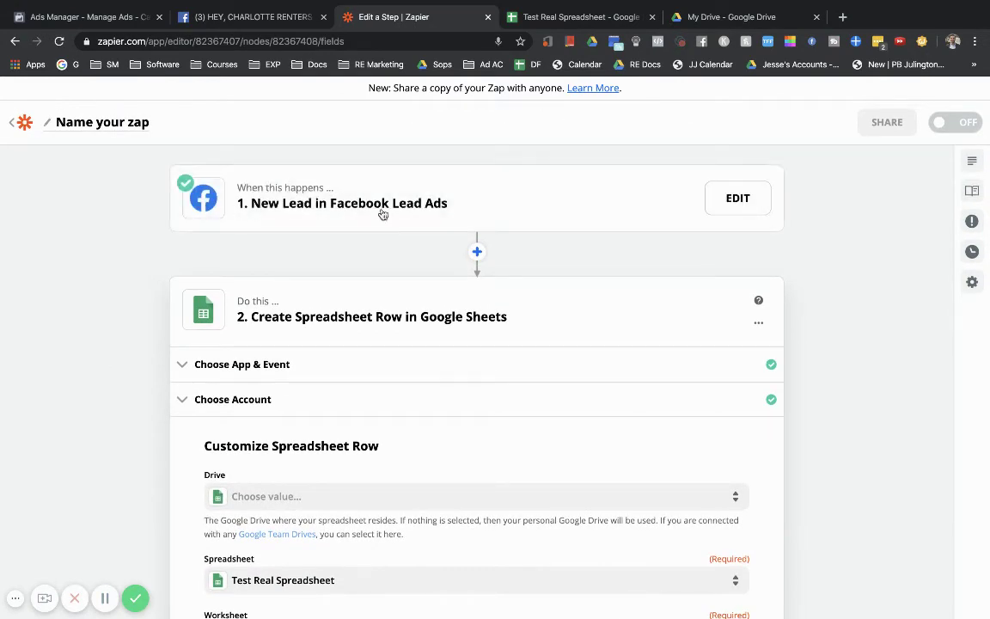
Complete the mapped fields of the Create Spreadsheet Row action, send a test row to Google Sheets and review the test data
scroll(118, 269, down, 5)
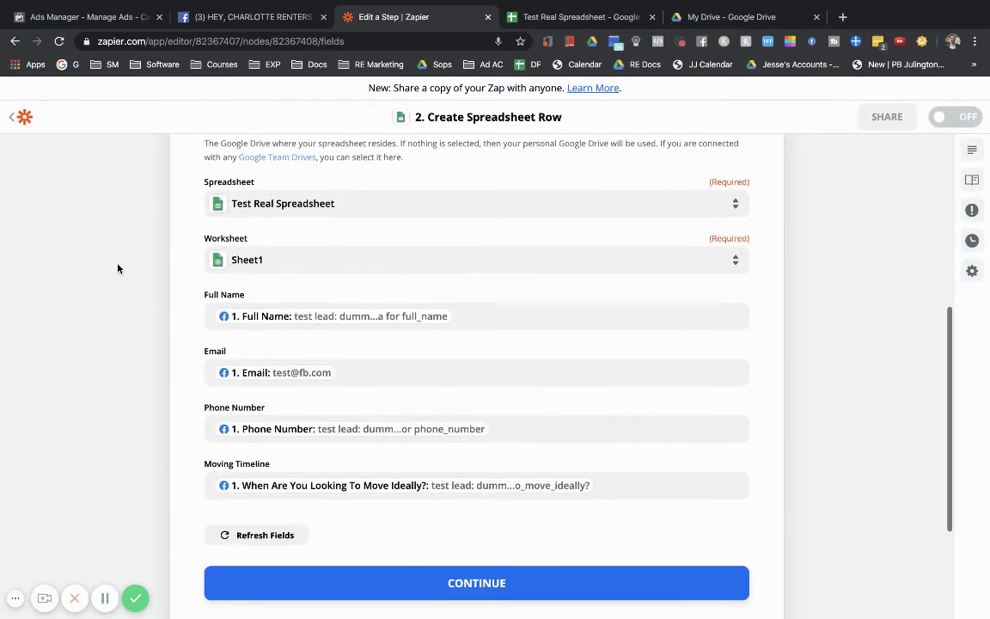
click(296, 531)
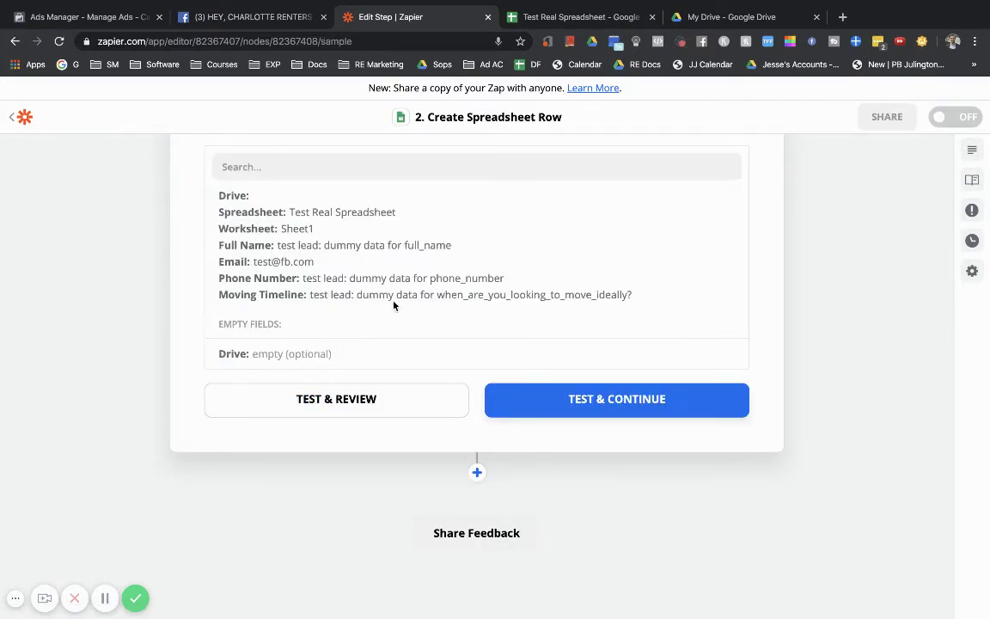
click(243, 410)
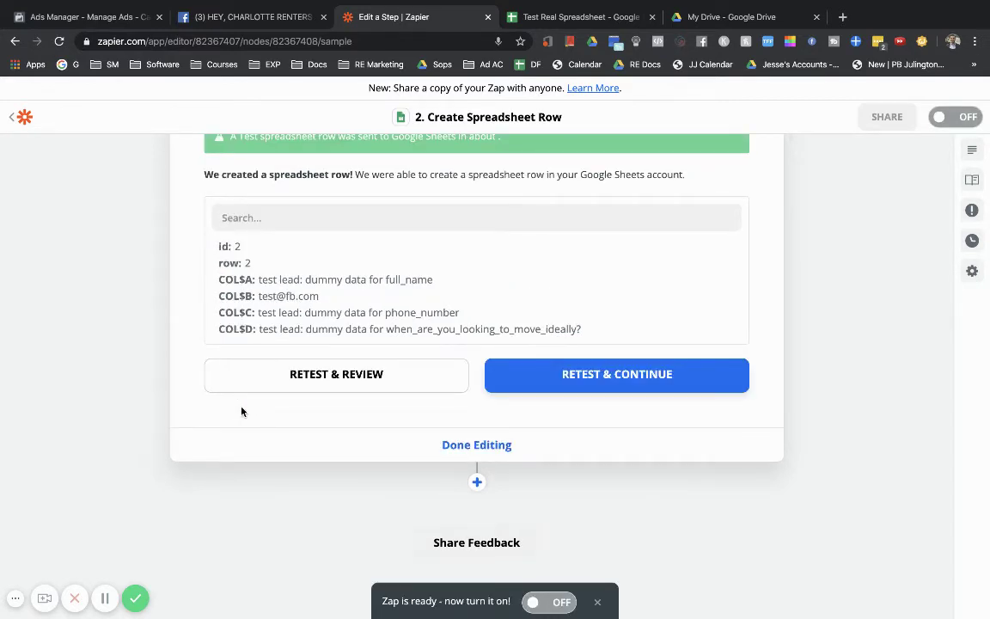
scroll(242, 411, up, 2)
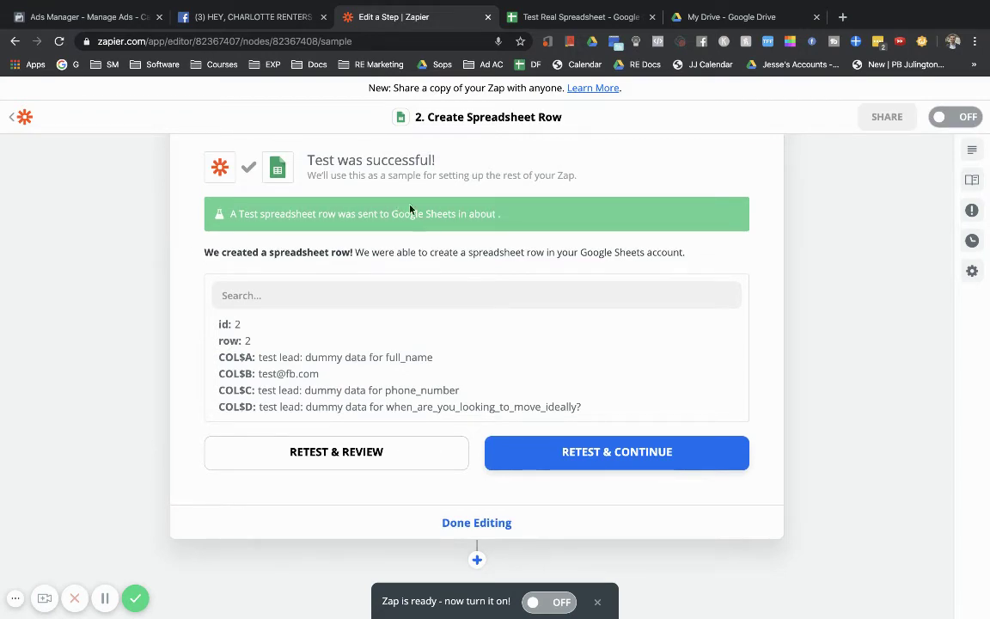
scroll(153, 322, up, 1)
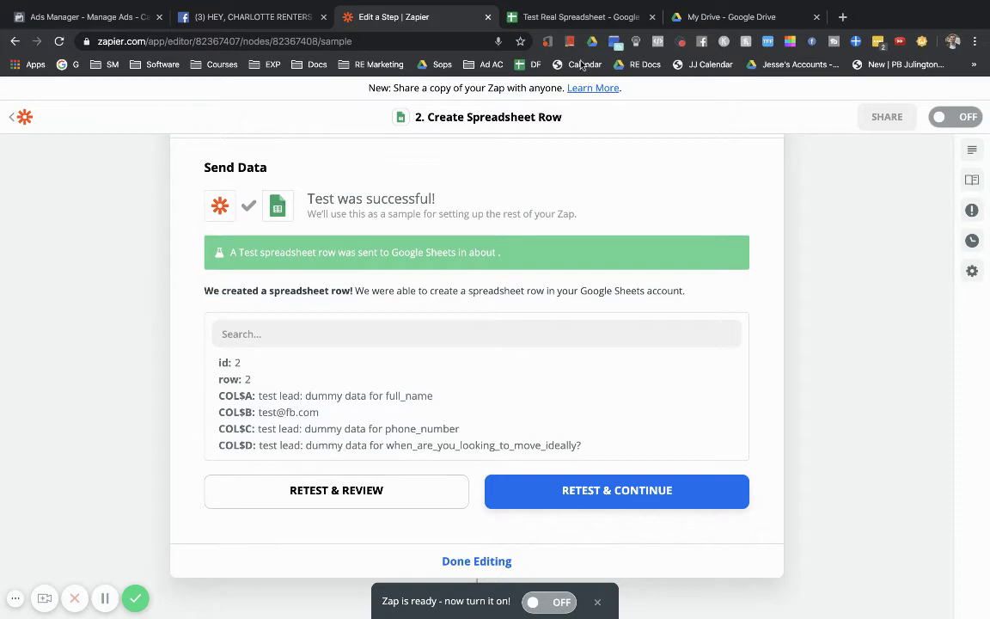
Check the test lead row in Test Real Spreadsheet, widen the Phone Number column slightly, and return to the Zapier editor
click(550, 17)
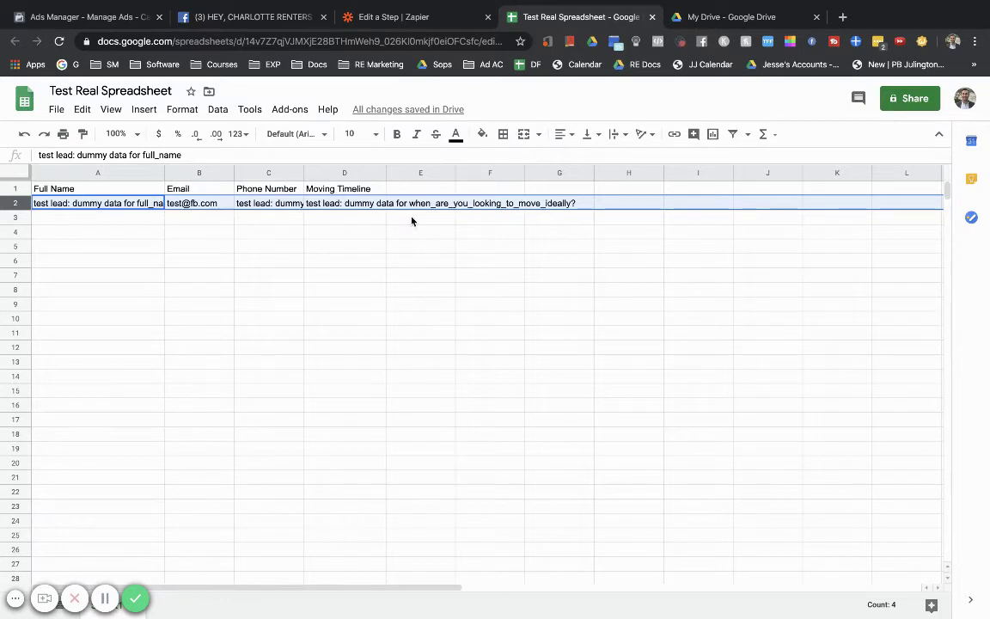
drag(304, 173, 315, 173)
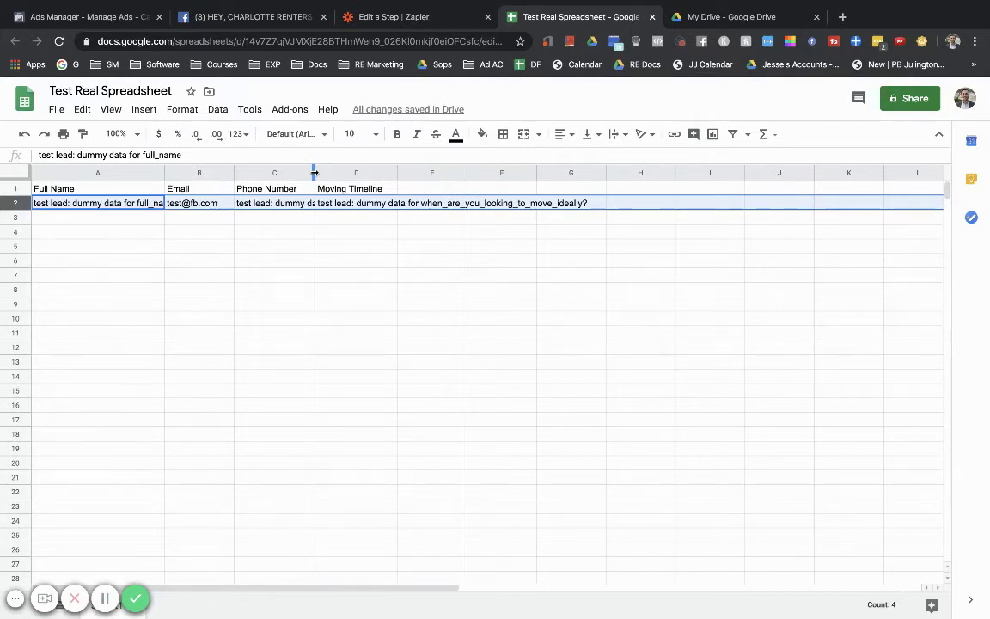
click(410, 17)
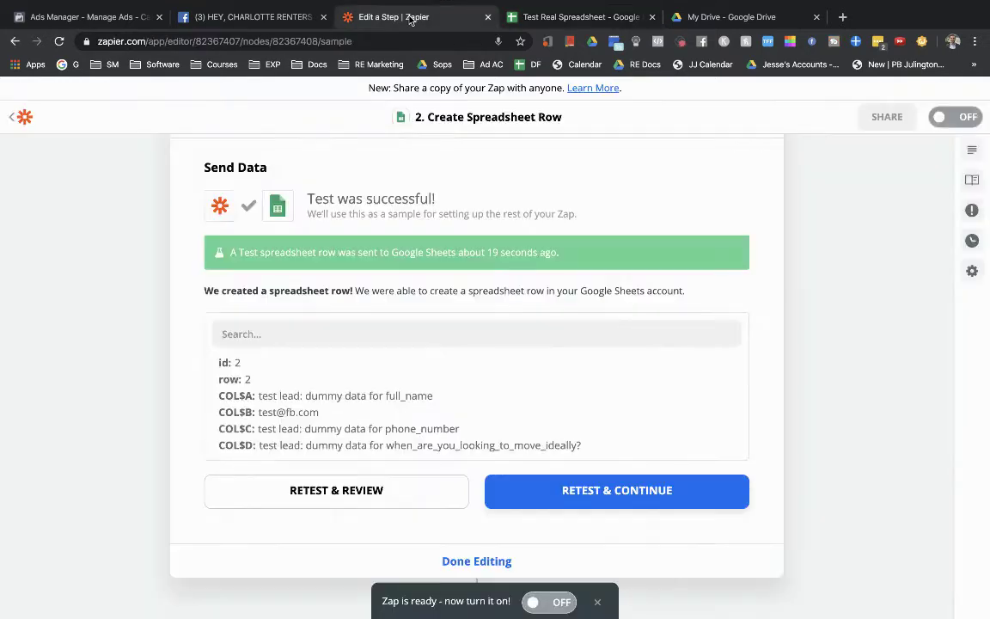
Add a HighLevel action after the spreadsheet row action and set its action event to Add/Update Contact
scroll(158, 325, down, 3)
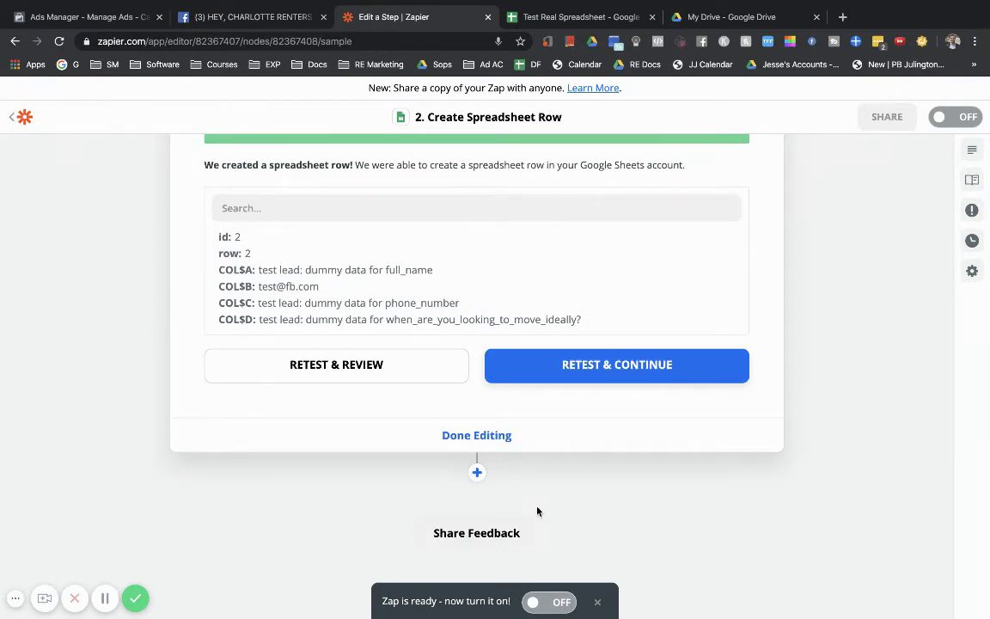
click(477, 472)
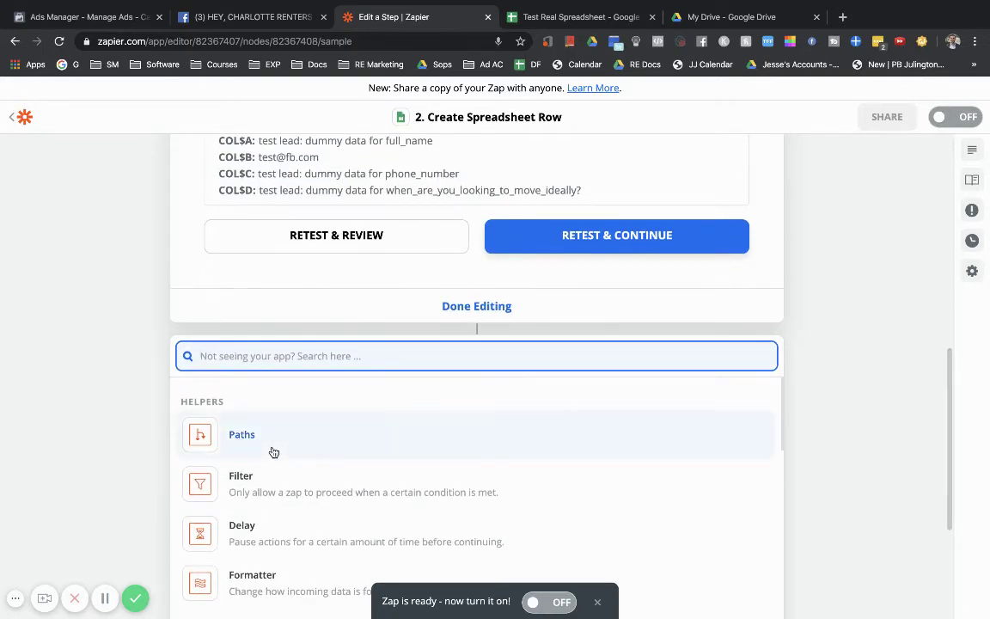
text(High)
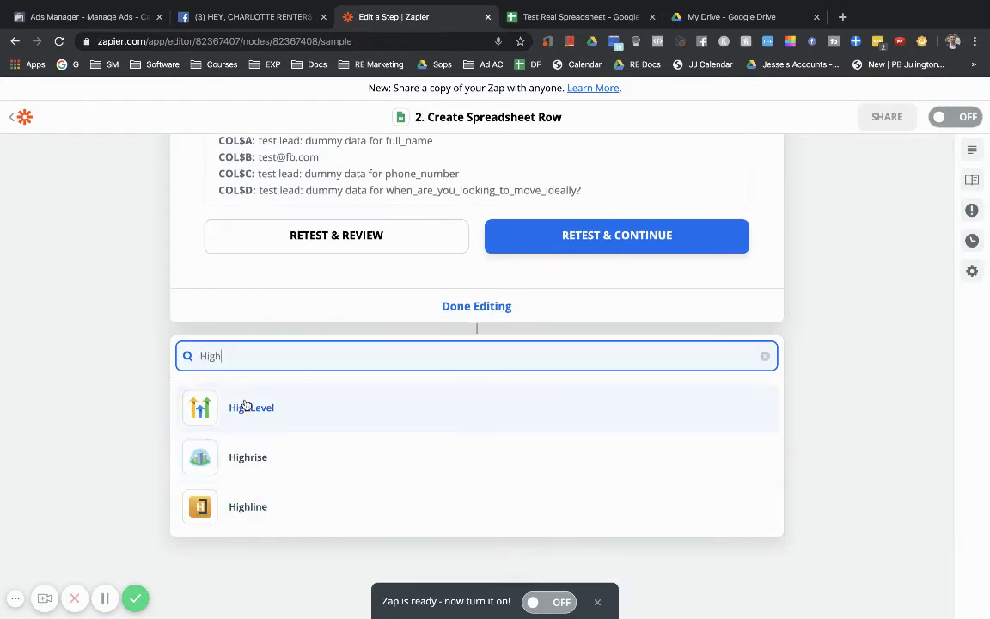
click(245, 406)
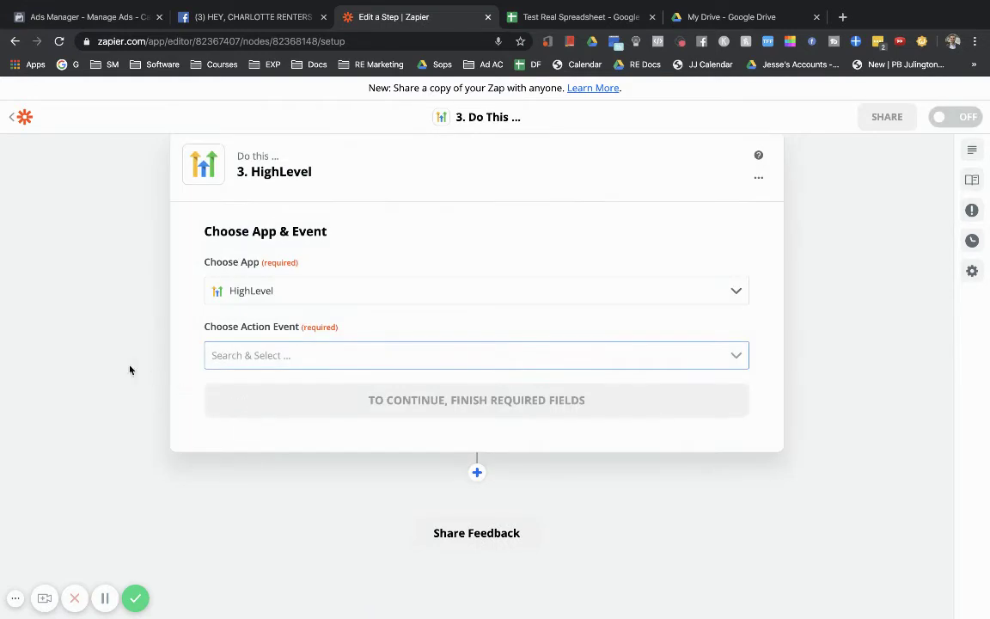
click(260, 355)
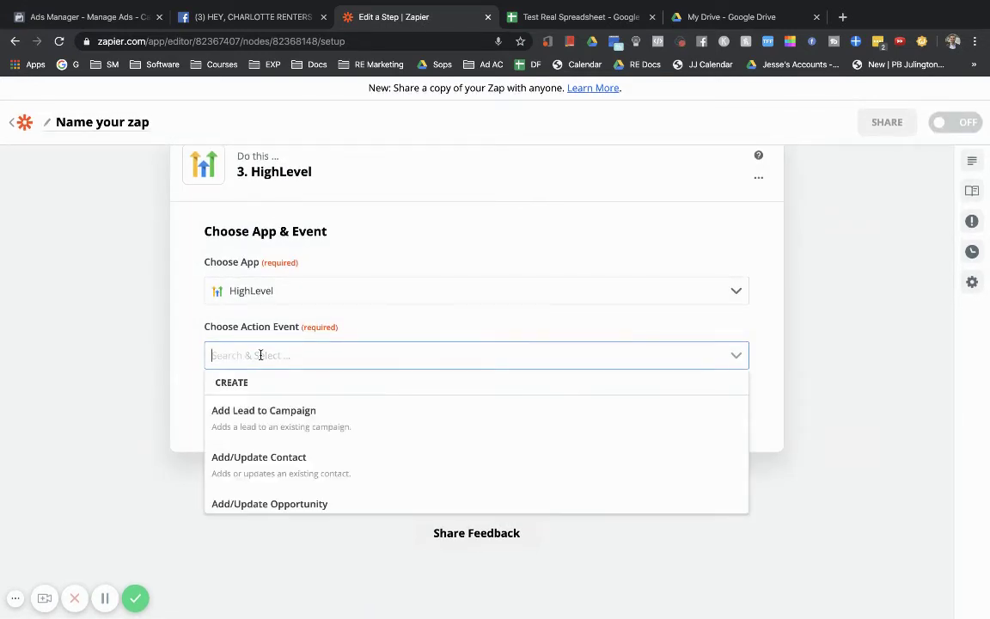
click(251, 464)
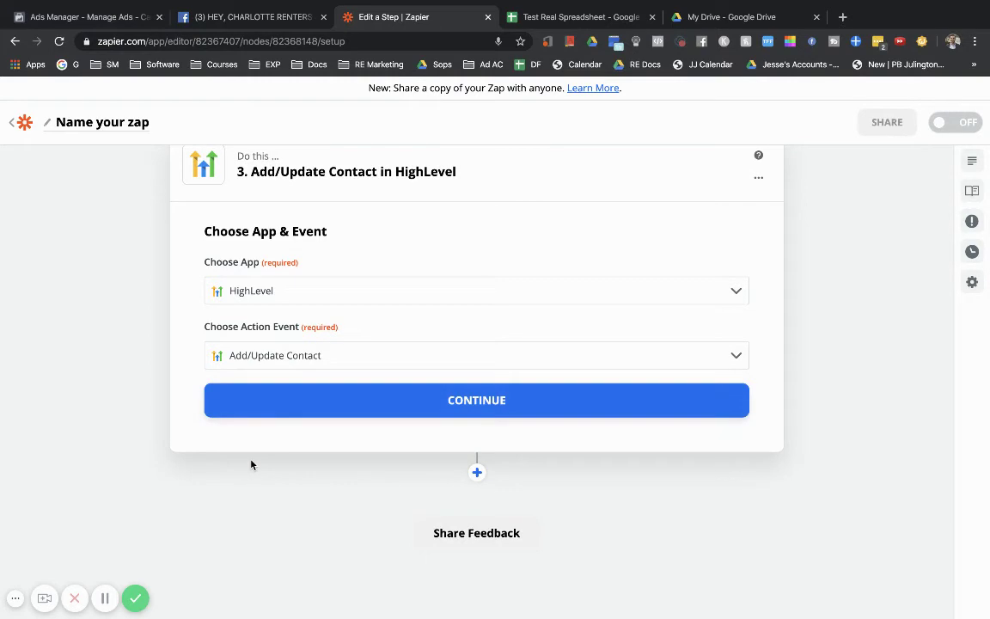
click(280, 416)
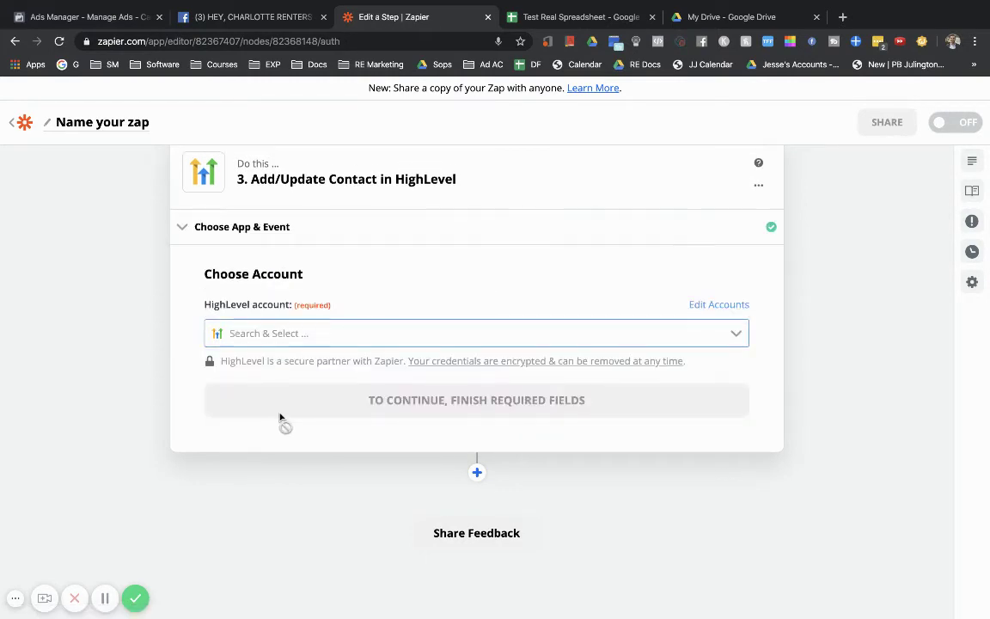
Connect the Add/Update Contact action to the Leadspring HighLevel account and look over its contact fields
click(279, 332)
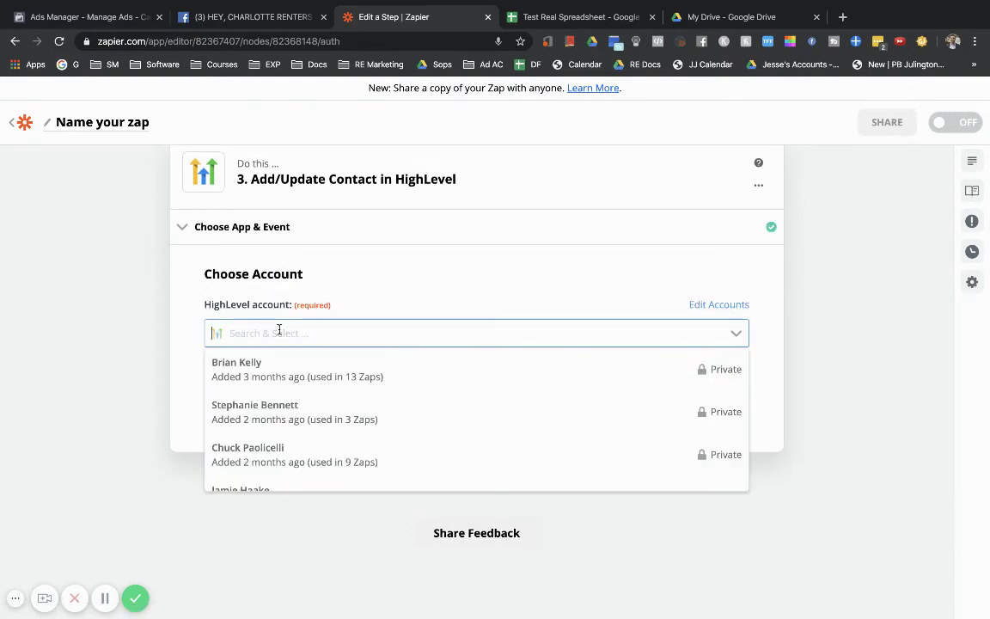
text(lead)
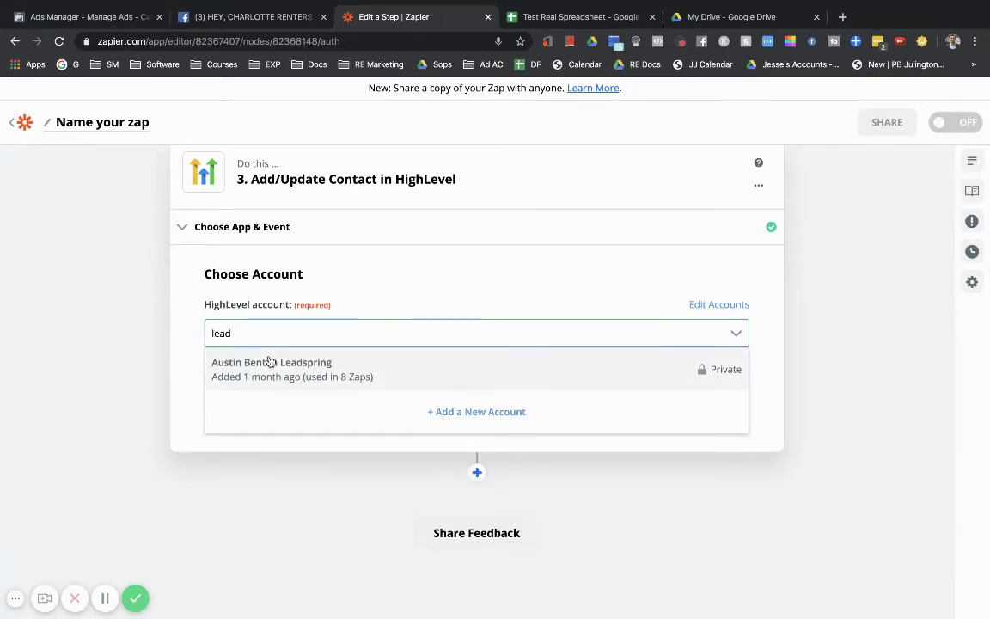
click(268, 363)
click(275, 409)
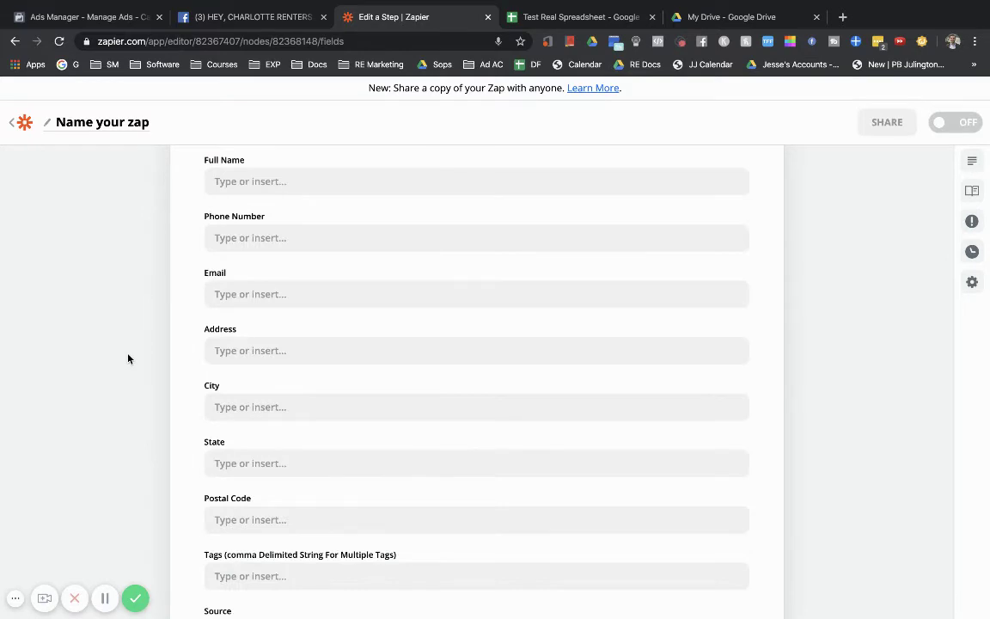
scroll(128, 358, up, 3)
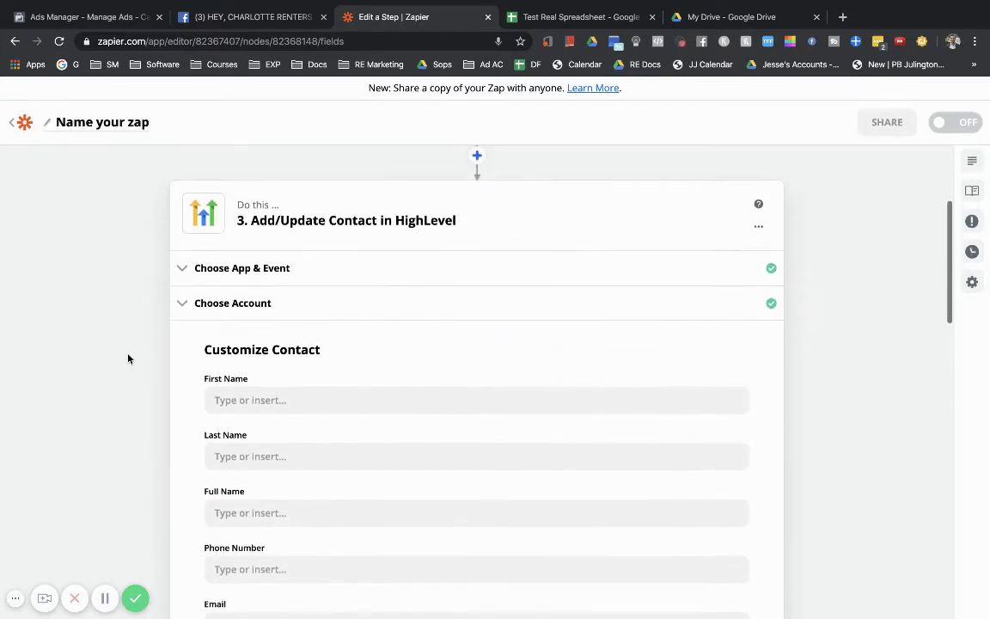
scroll(128, 358, down, 2)
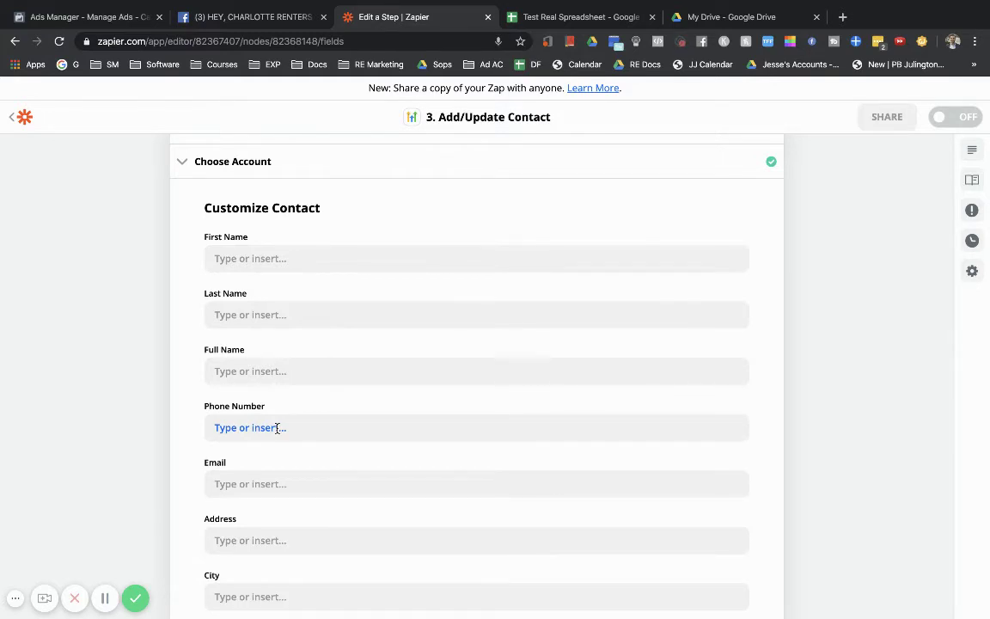
Insert a Formatter action between the Facebook lead trigger and the Google Sheets action, with Numbers as its action event
scroll(147, 365, up, 5)
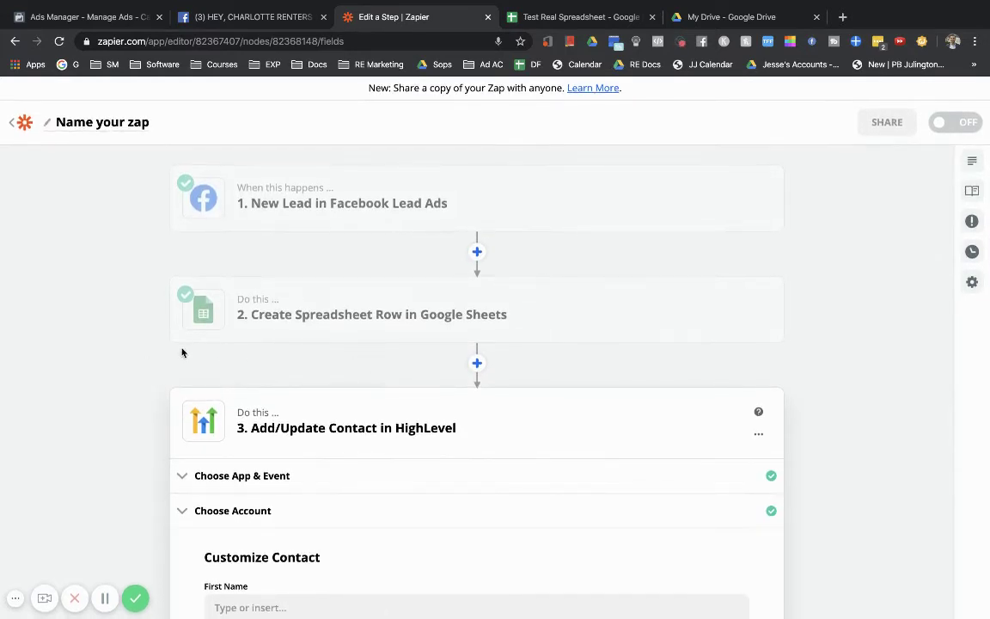
click(478, 254)
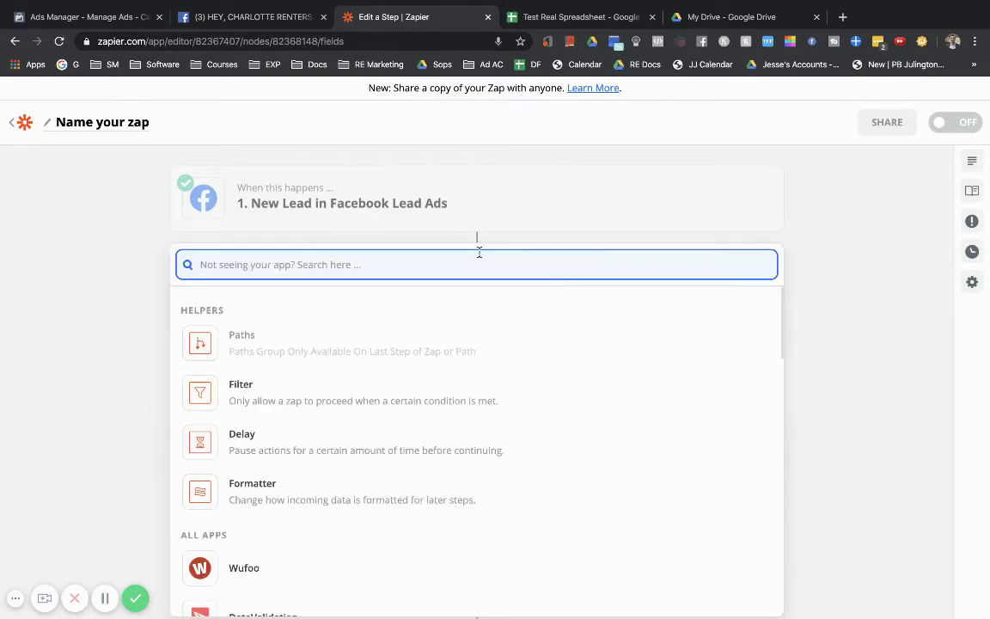
scroll(287, 495, down, 2)
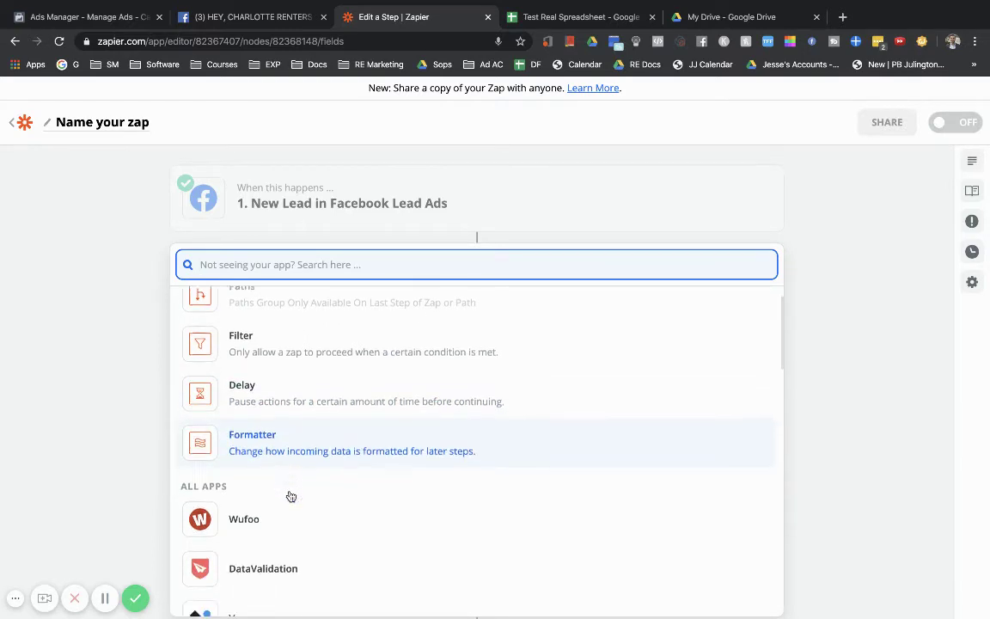
scroll(291, 496, up, 1)
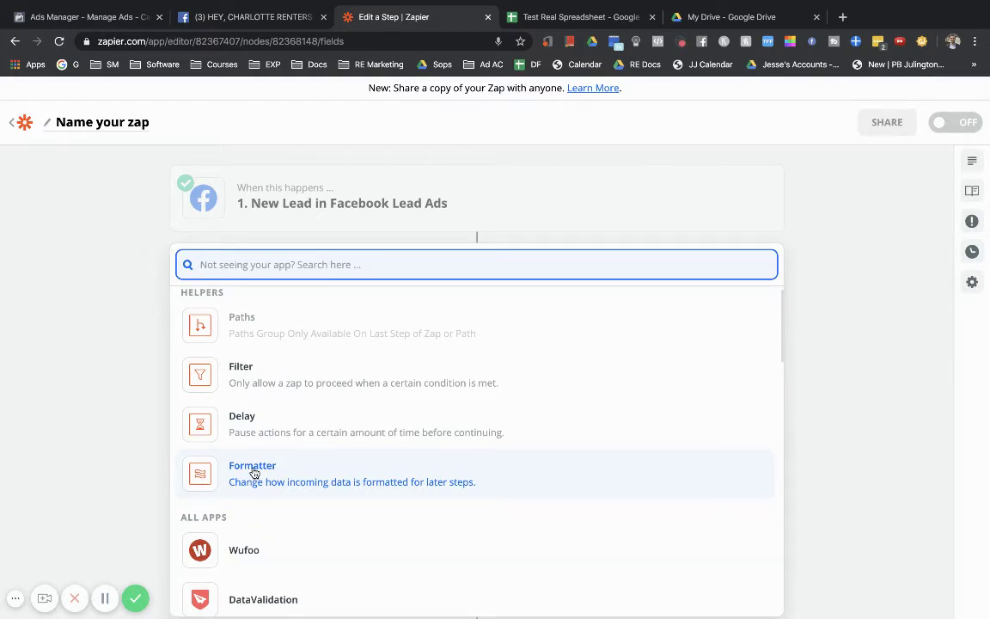
click(255, 473)
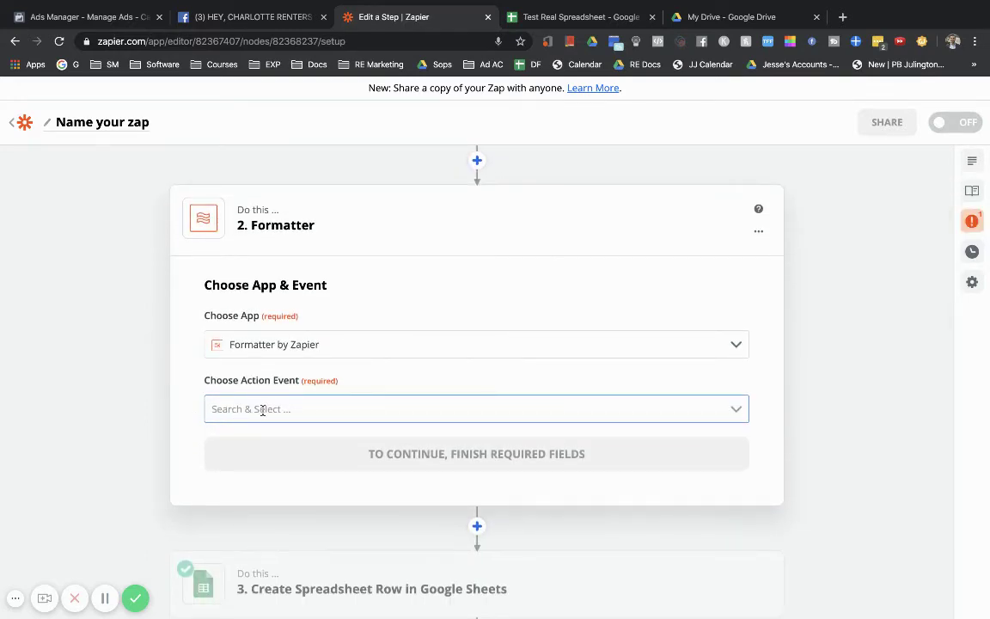
click(262, 410)
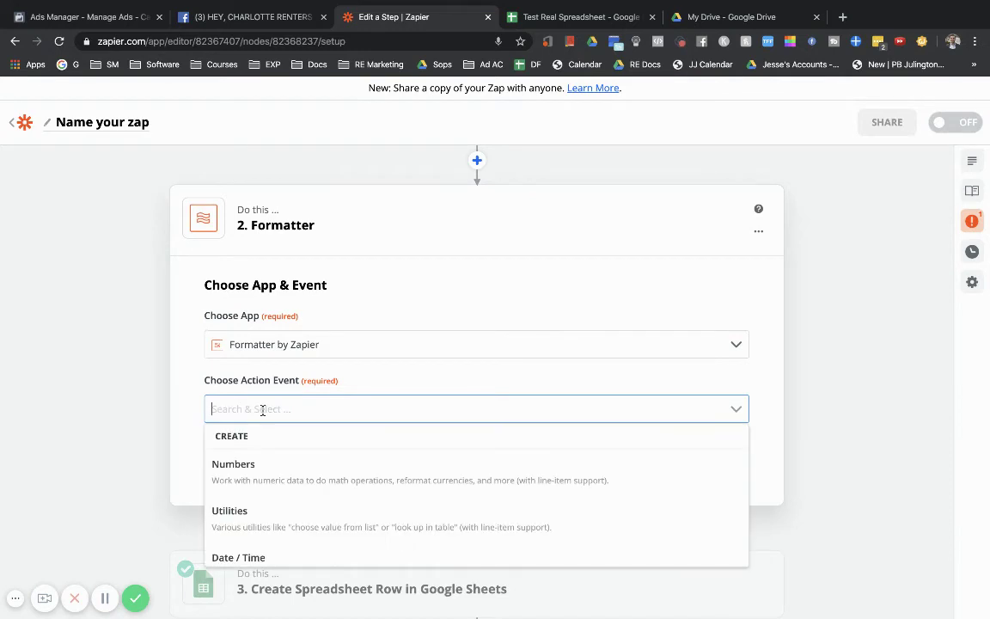
click(250, 471)
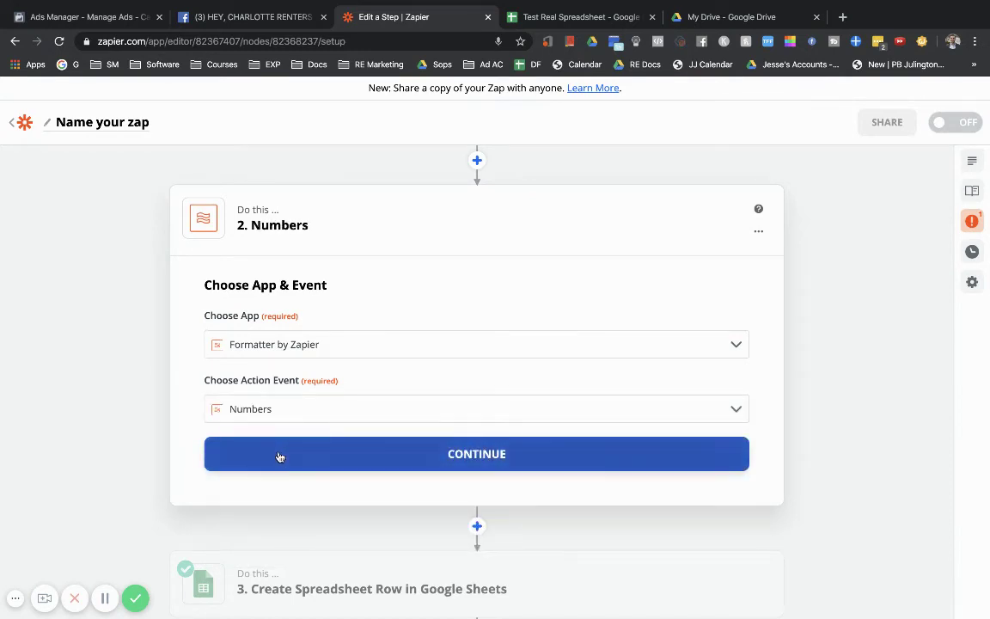
click(278, 459)
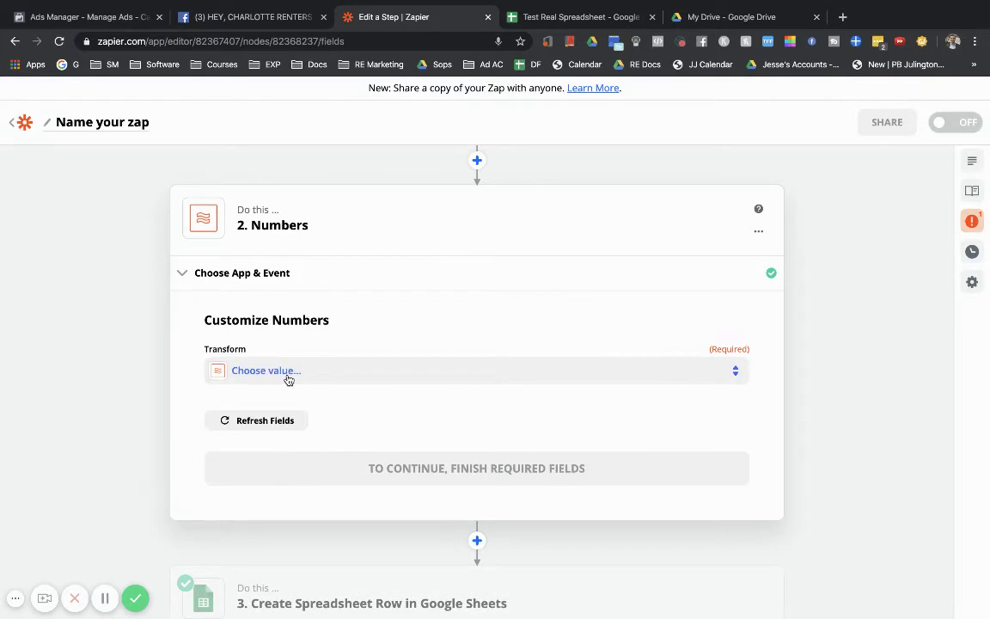
Set the Numbers transform to Format Phone Number and use the Facebook lead's Phone Number as its input
click(293, 372)
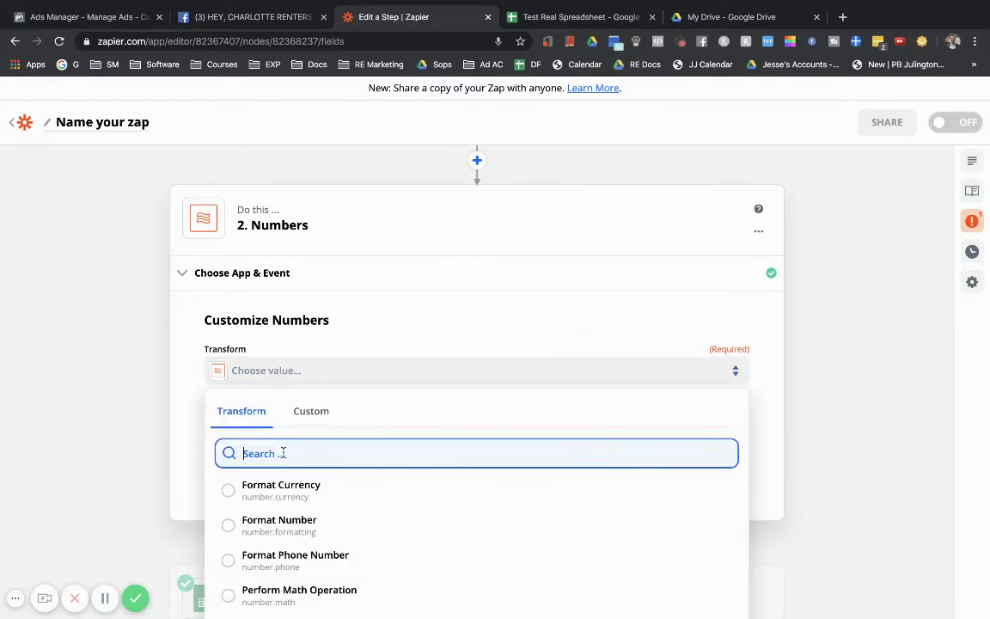
click(271, 566)
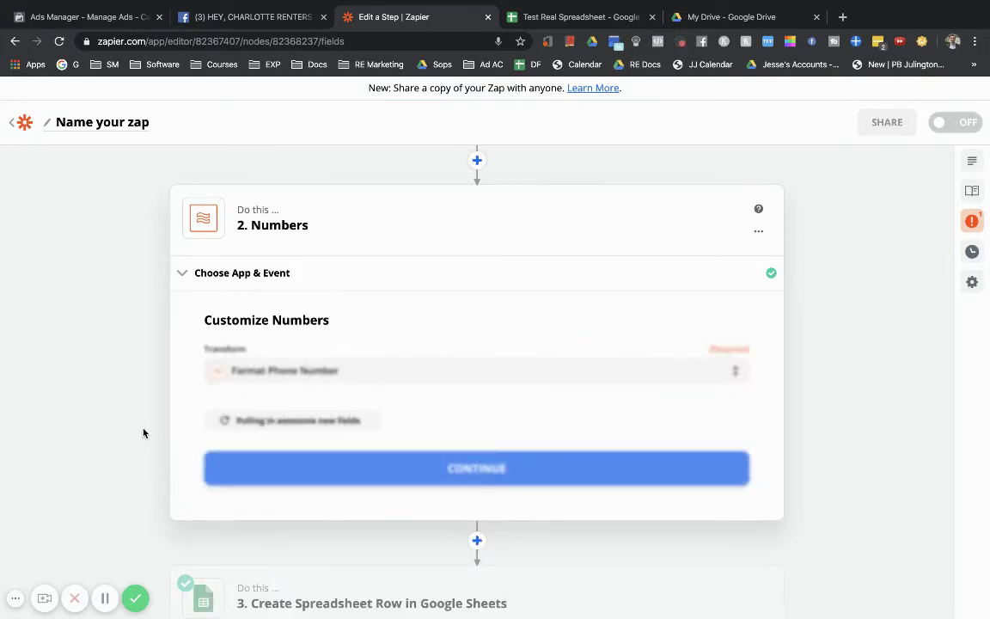
scroll(143, 421, down, 2)
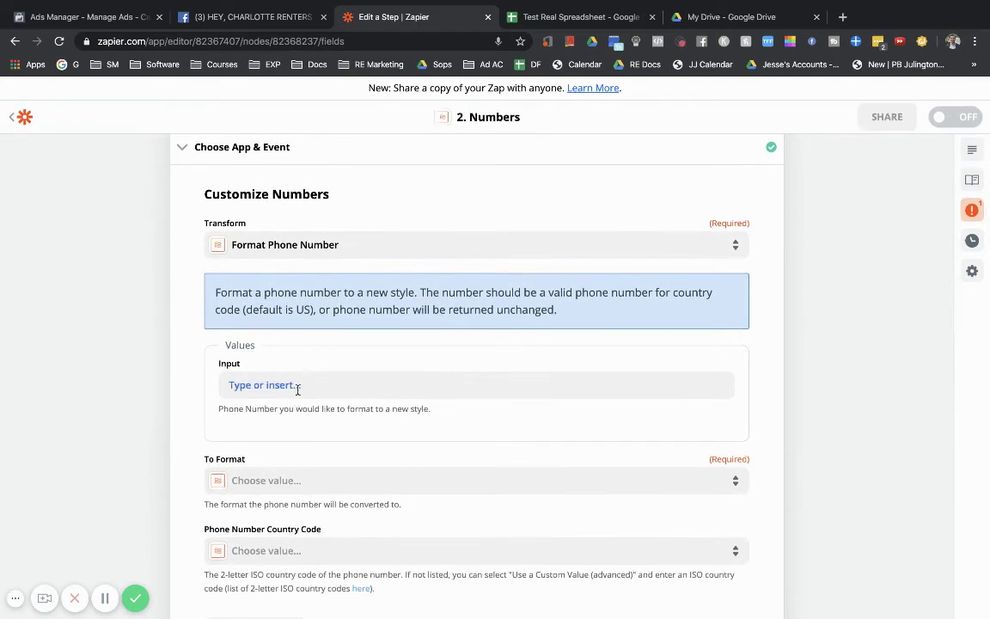
click(298, 386)
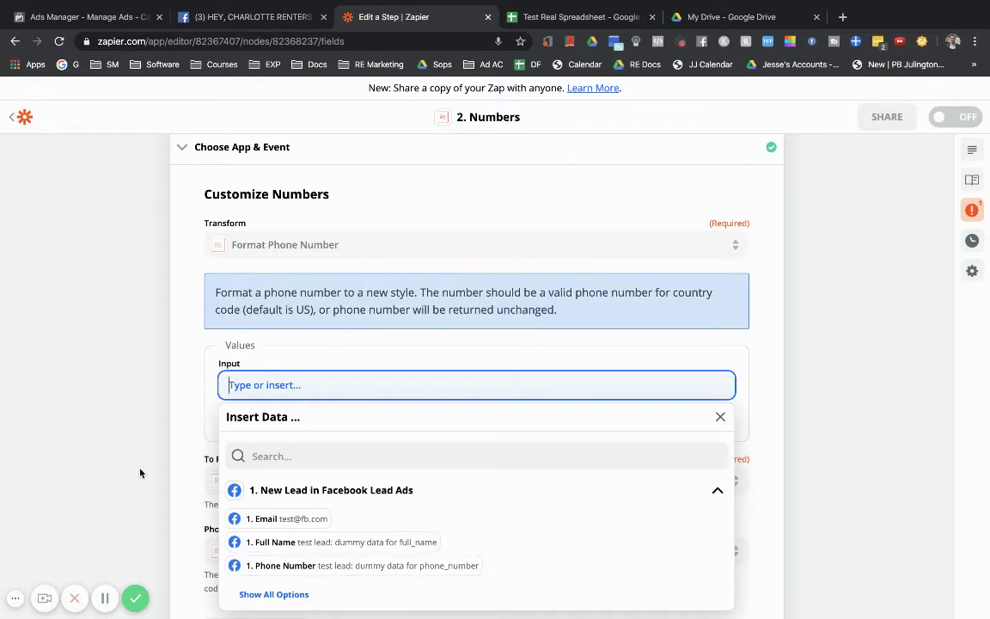
click(294, 566)
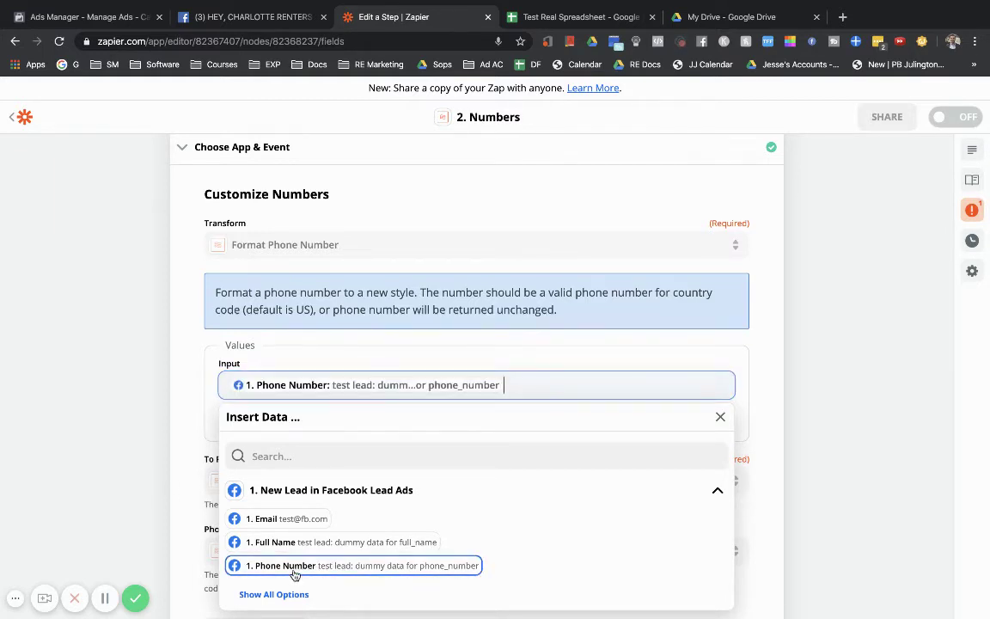
click(80, 411)
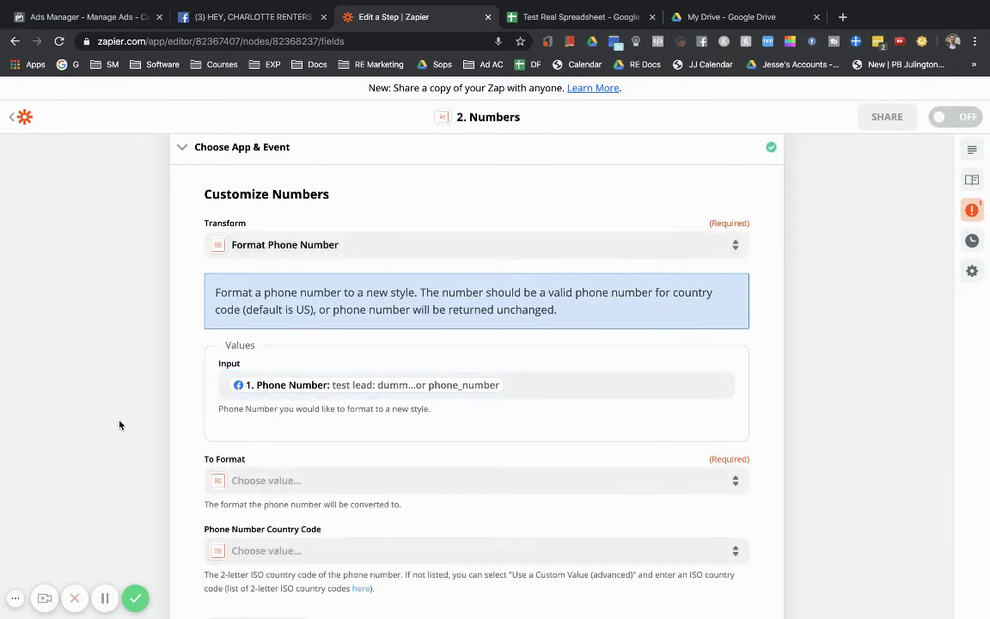
scroll(119, 425, down, 2)
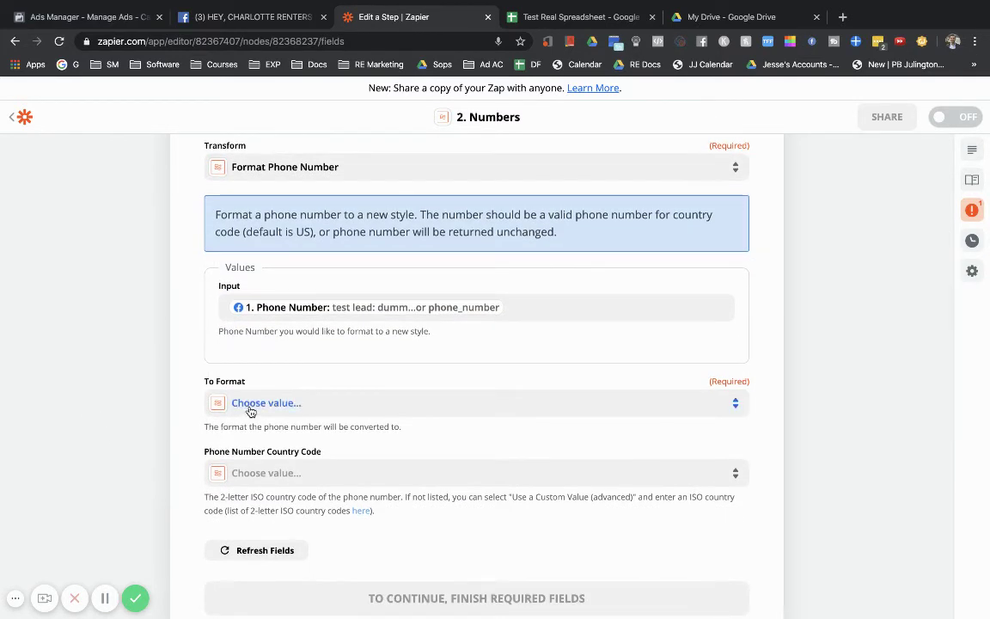
click(248, 406)
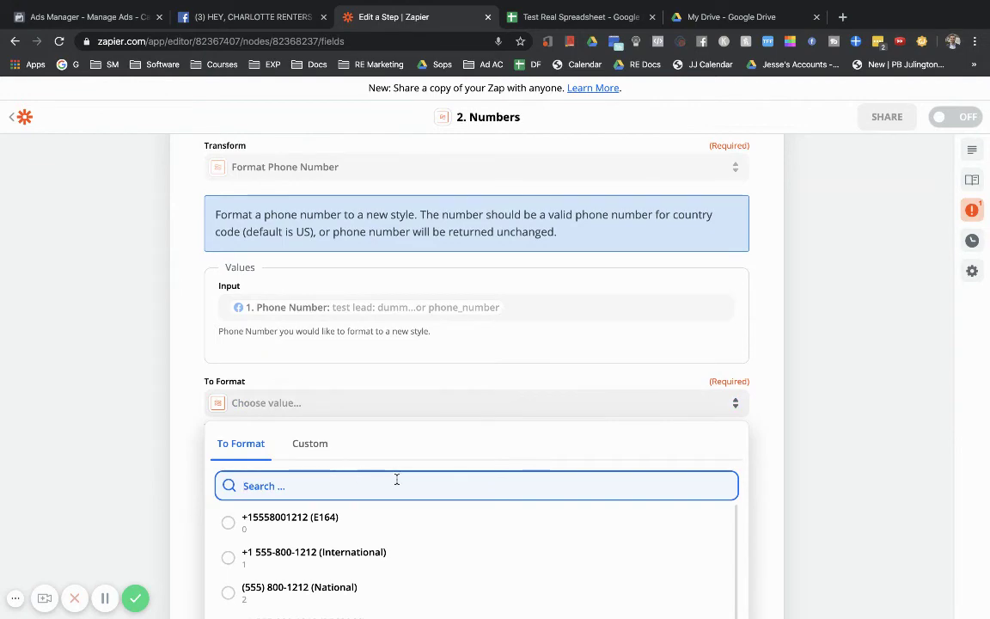
scroll(397, 477, down, 5)
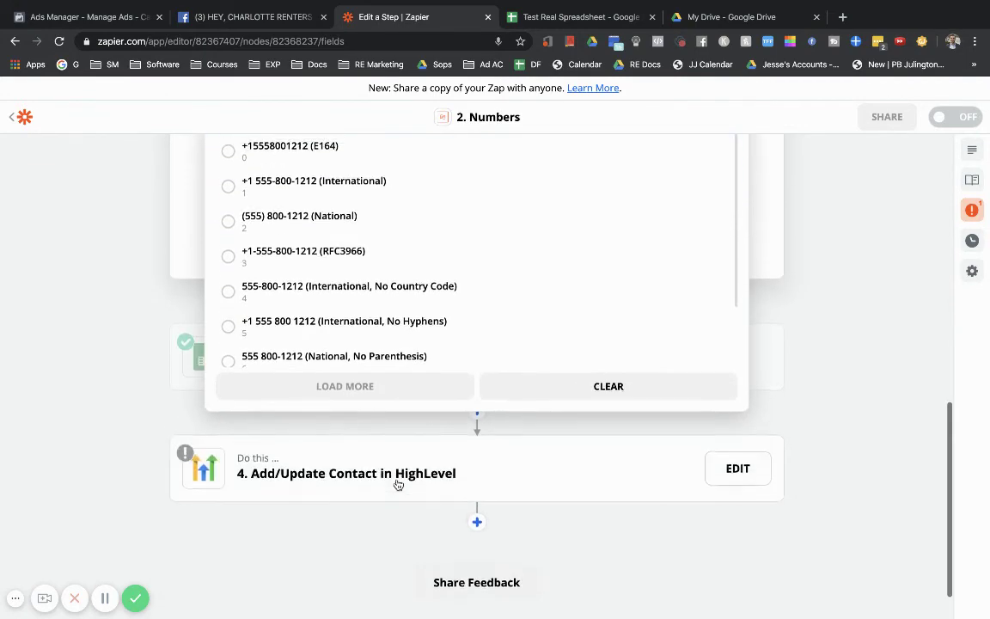
scroll(371, 420, up, 1)
scroll(347, 342, down, 1)
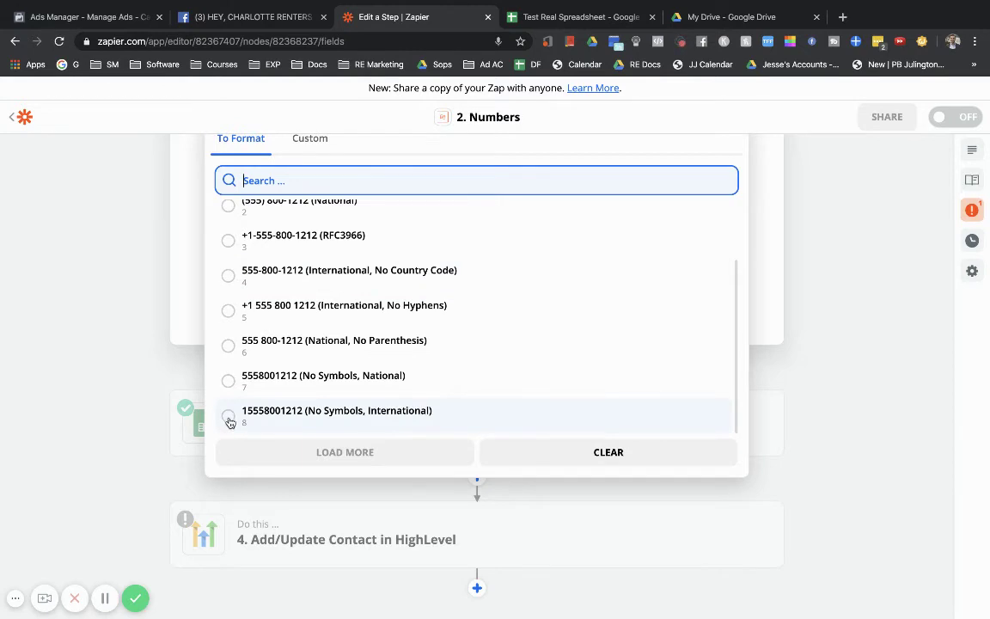
click(230, 418)
scroll(102, 282, up, 1)
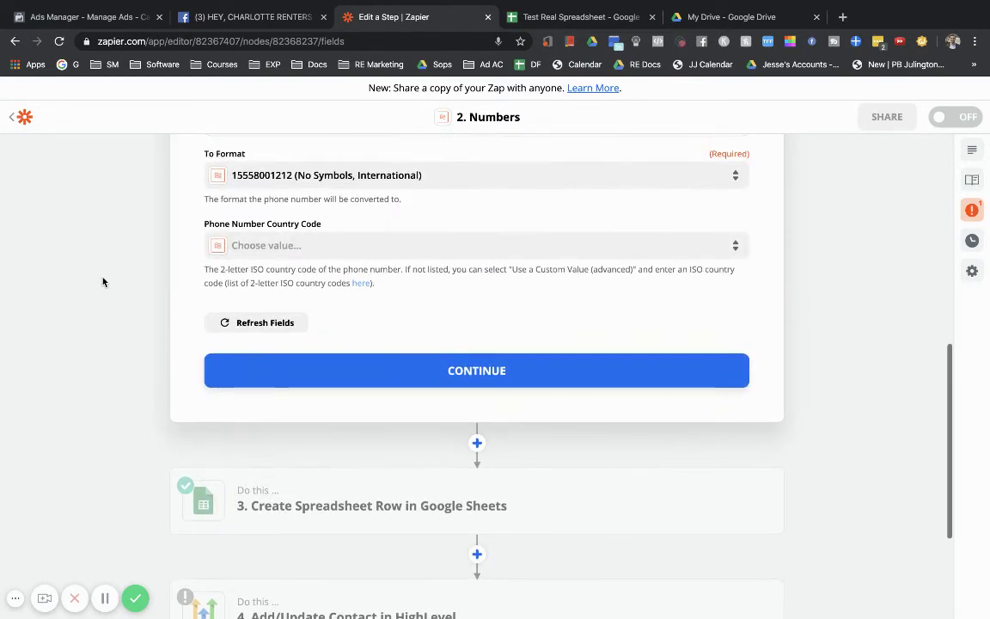
click(299, 246)
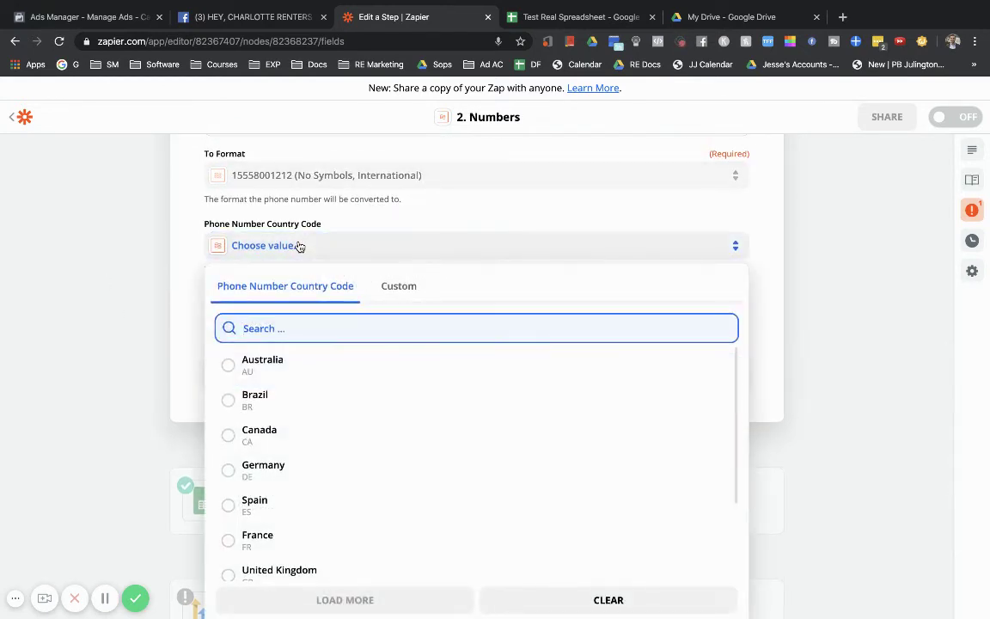
text(unit)
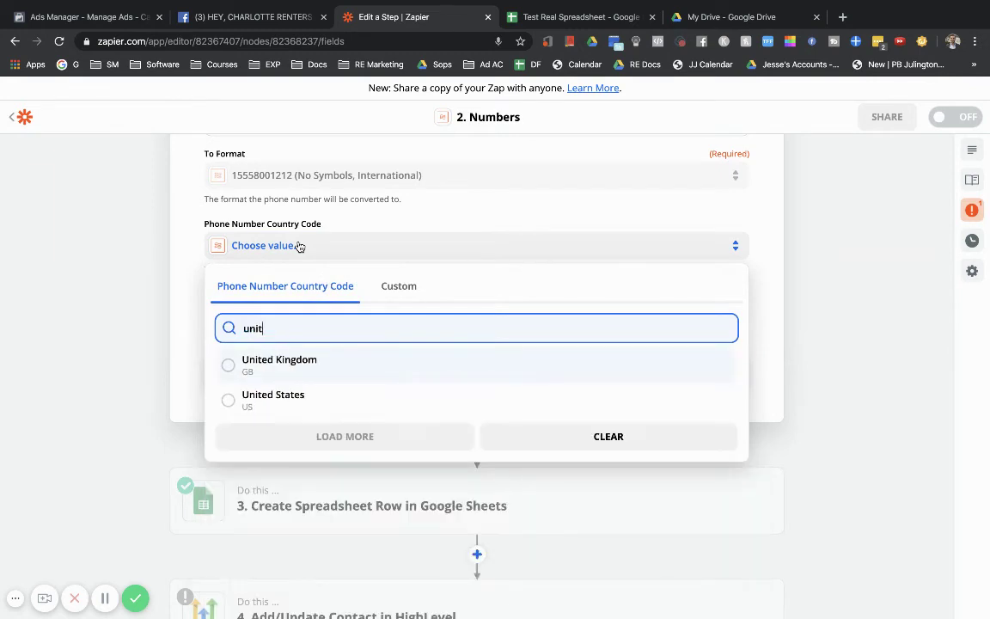
click(277, 368)
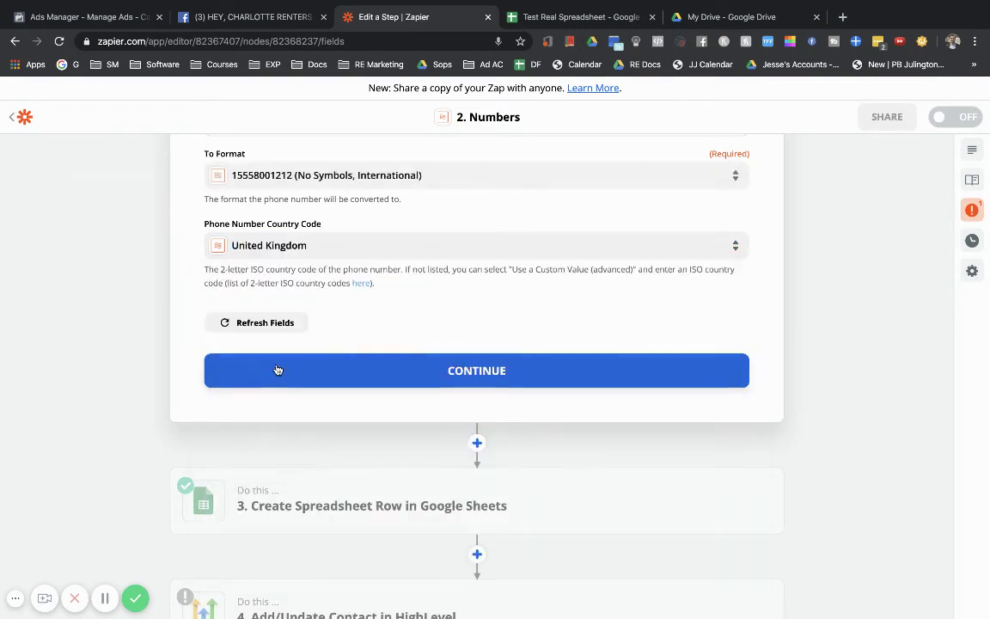
Set the Phone Number Country Code to United States and continue to the Formatter test
click(287, 245)
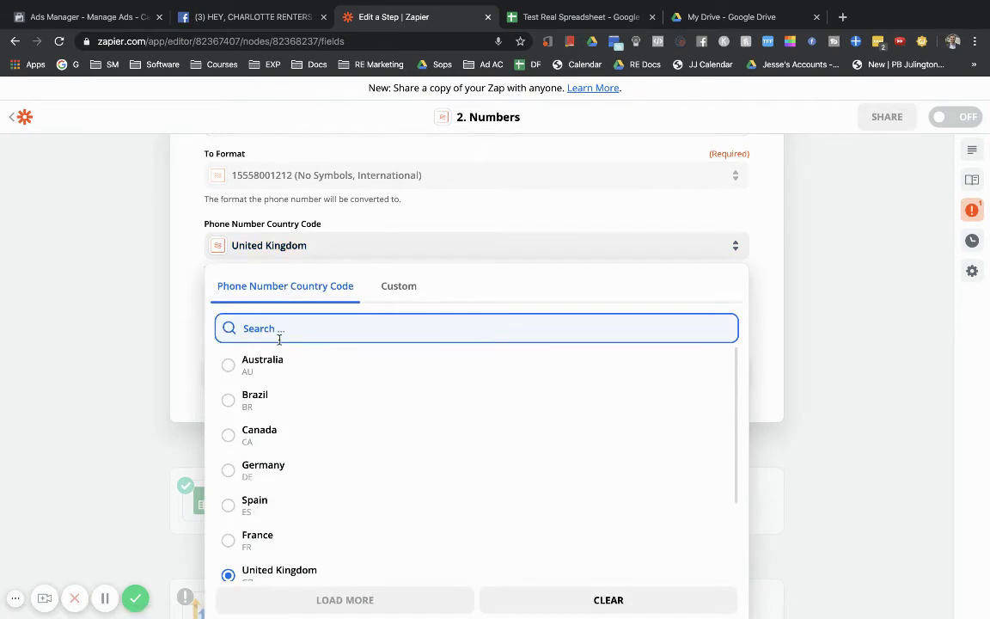
text(unit)
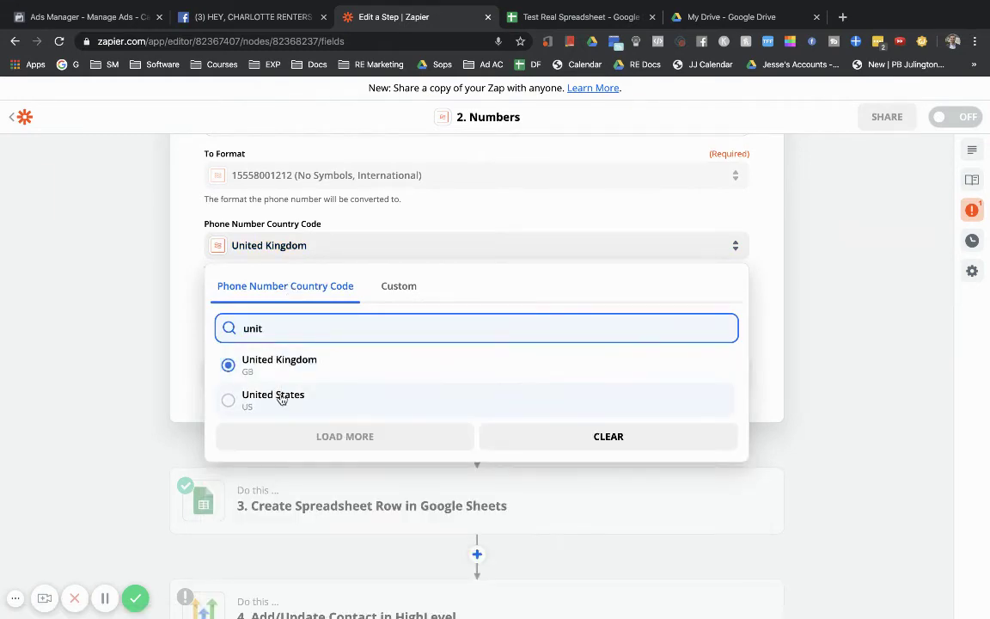
click(283, 397)
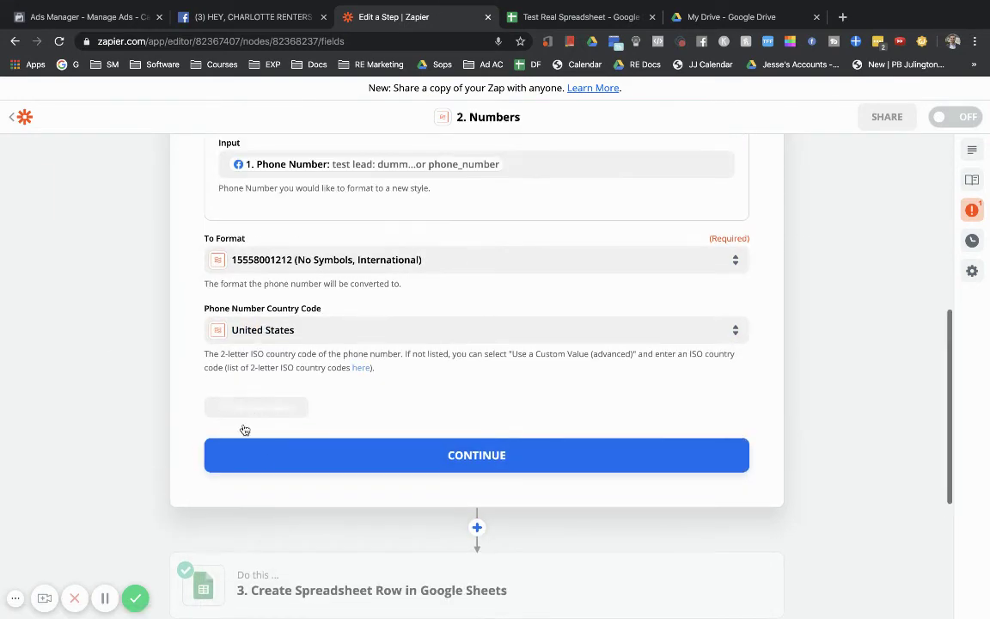
click(266, 464)
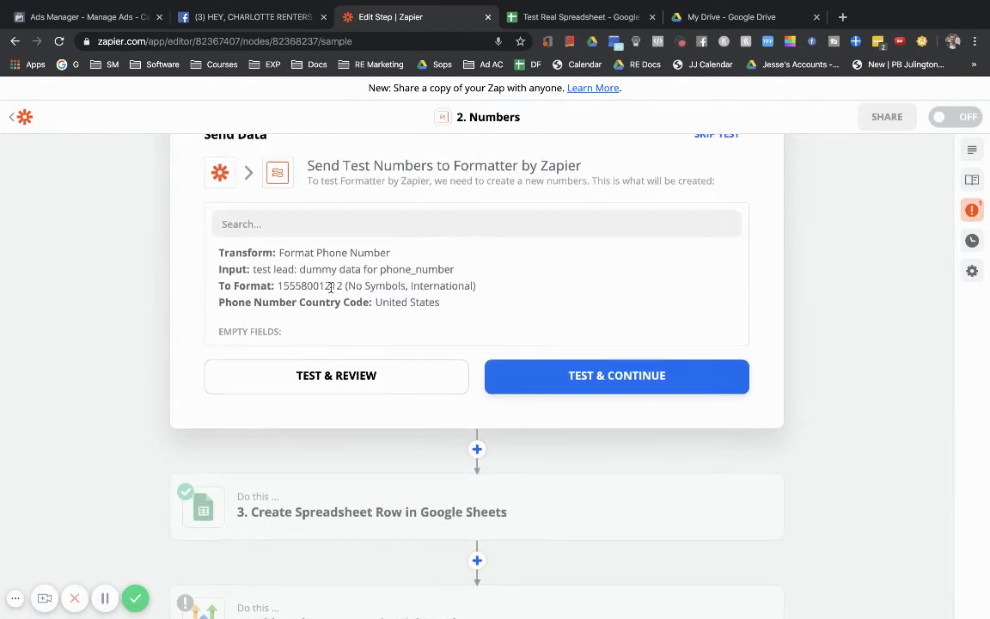
Check the Input line of the Formatter test data, then run the test and stay on its review
scroll(331, 286, up, 1)
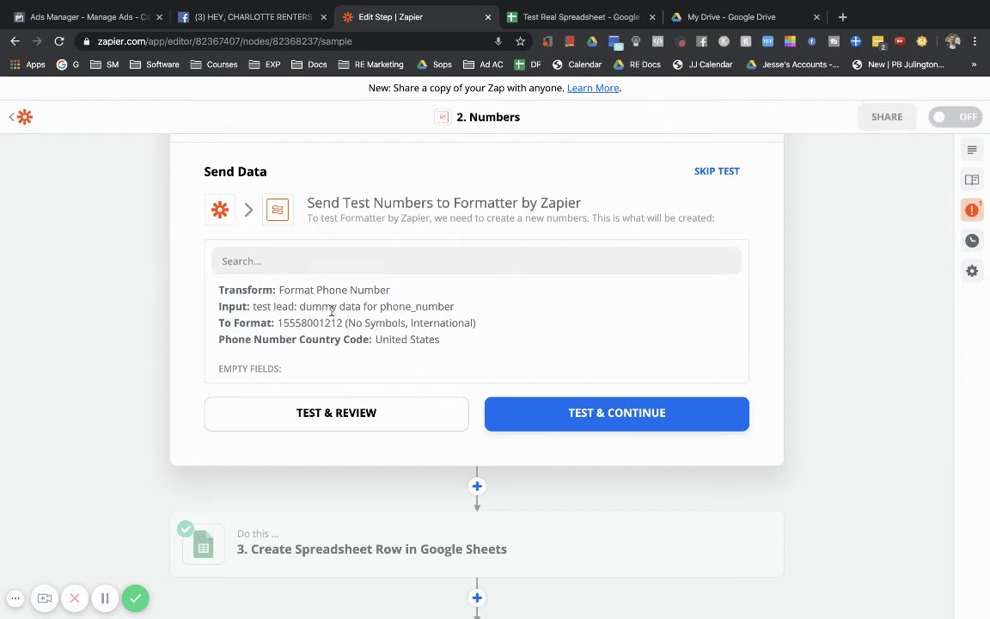
drag(253, 307, 455, 309)
click(368, 421)
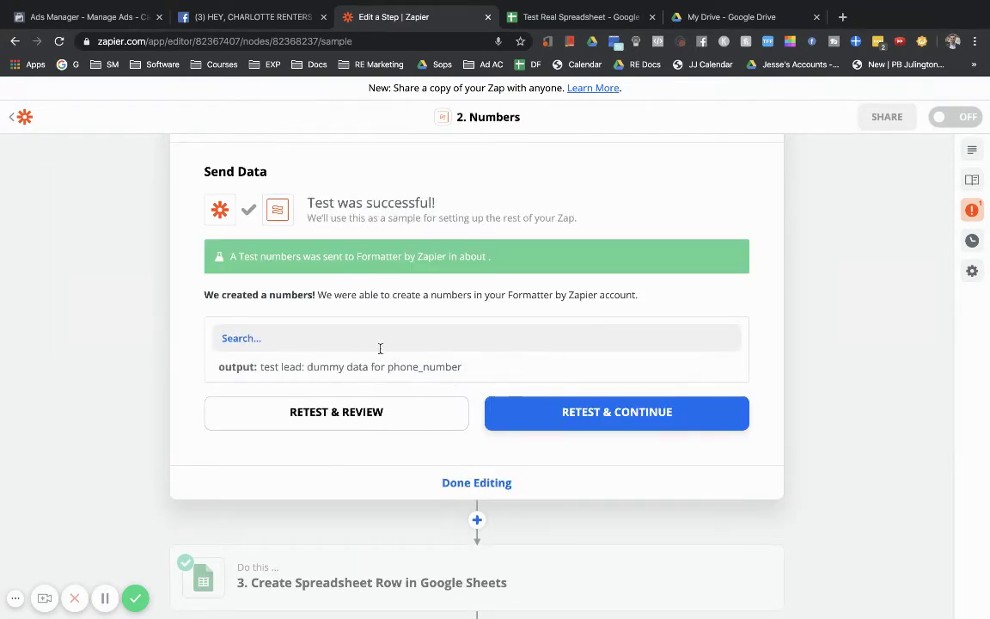
Examine the Formatter test output and look back over the Numbers customization: transform, input, format and country code
scroll(148, 345, up, 1)
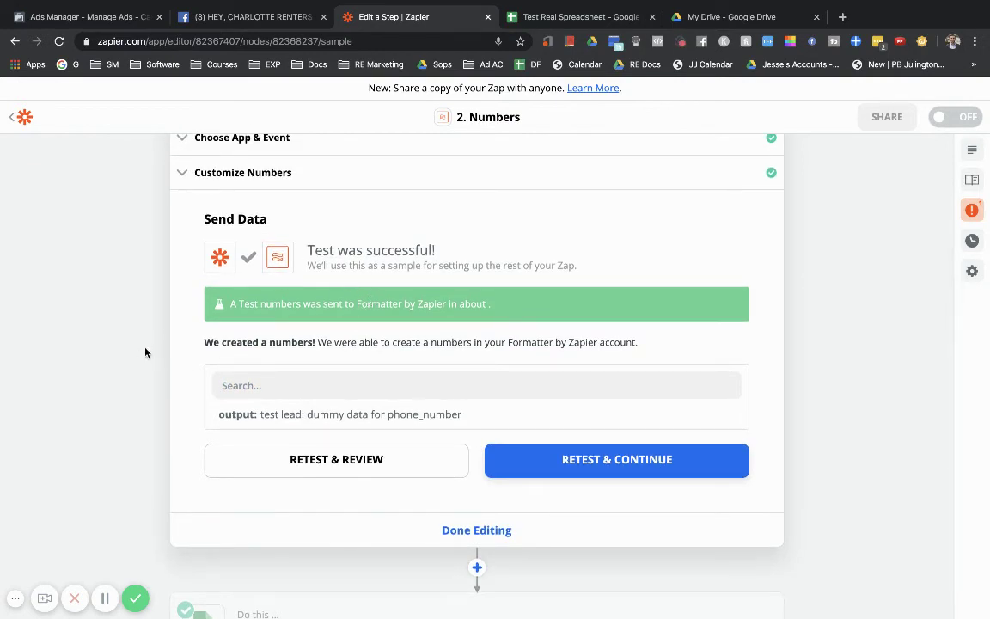
scroll(145, 353, down, 1)
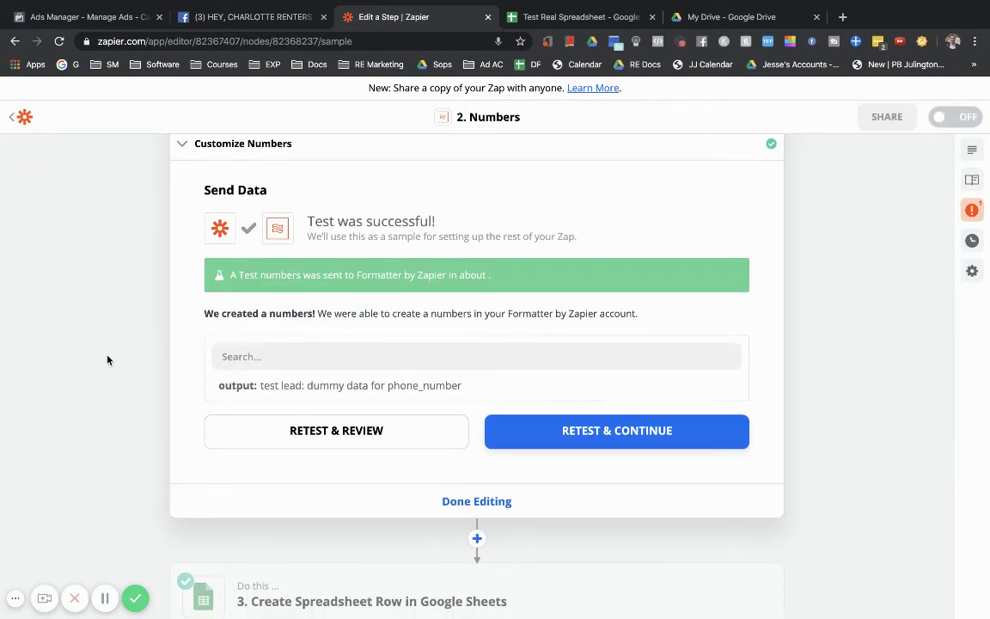
scroll(108, 359, down, 3)
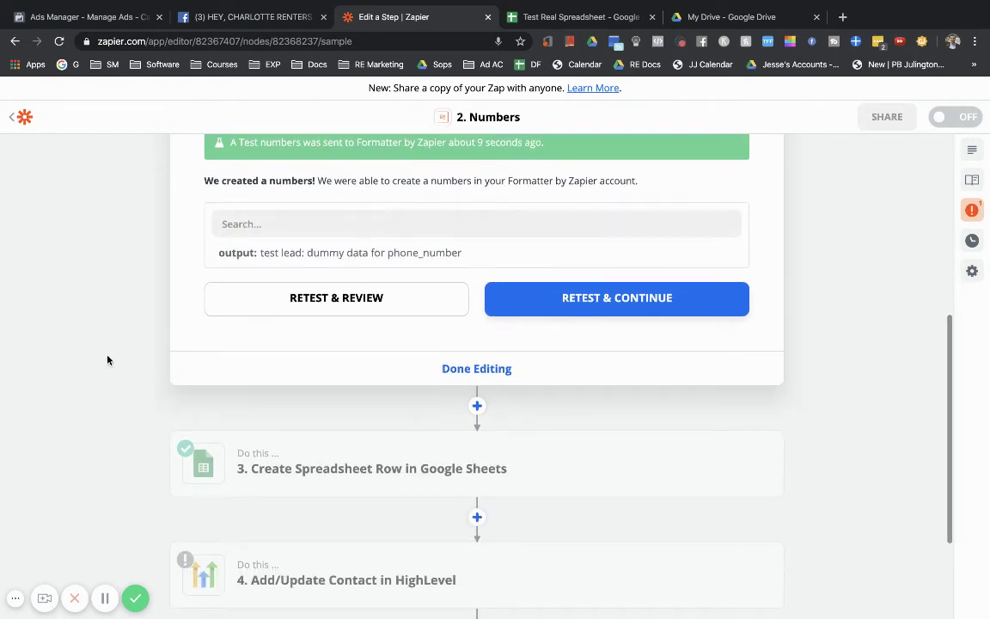
scroll(107, 360, up, 1)
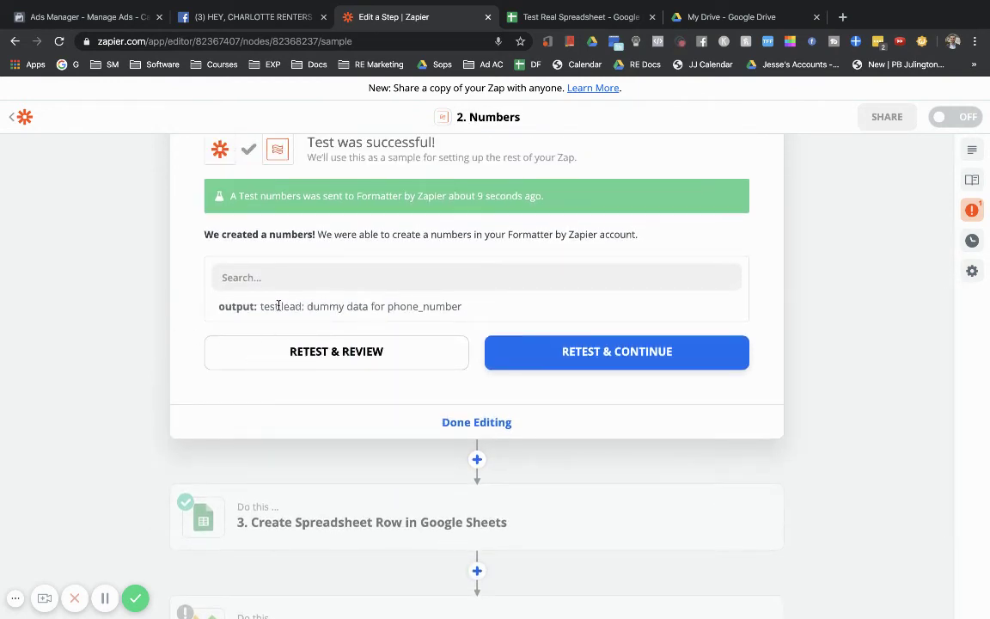
scroll(177, 308, up, 6)
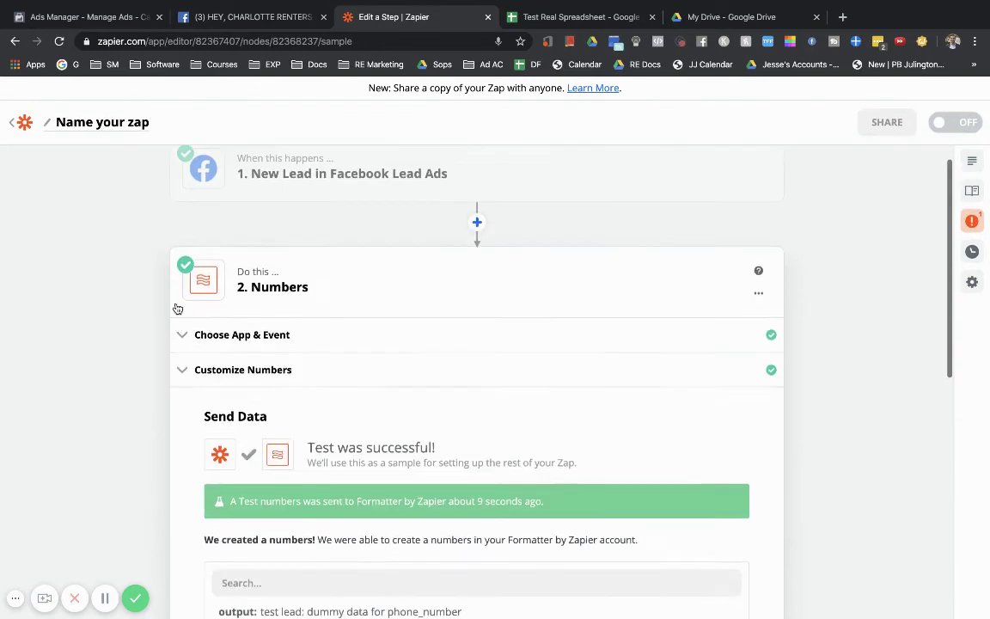
scroll(211, 392, down, 3)
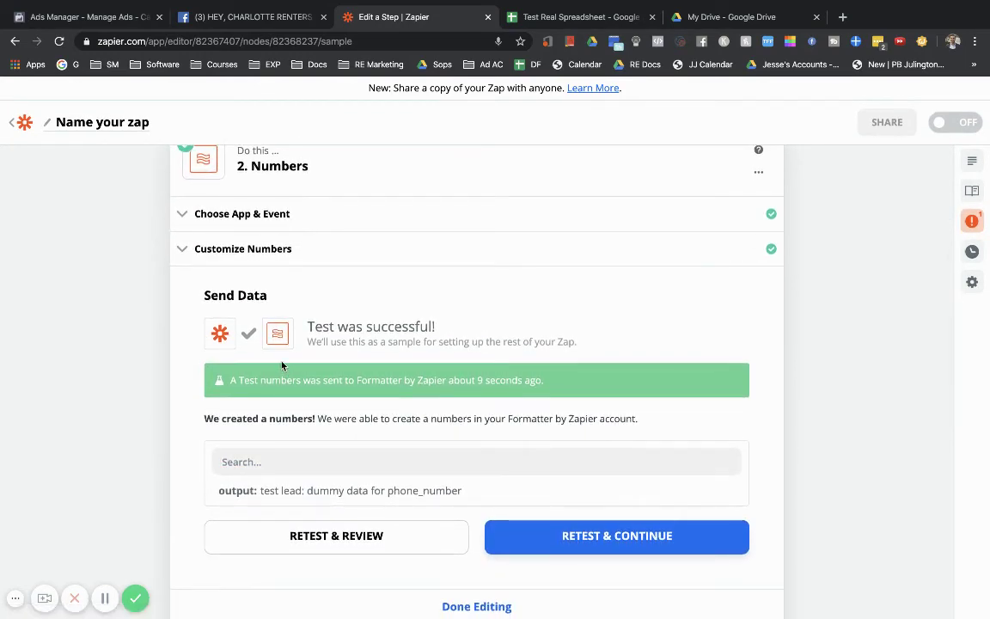
click(275, 250)
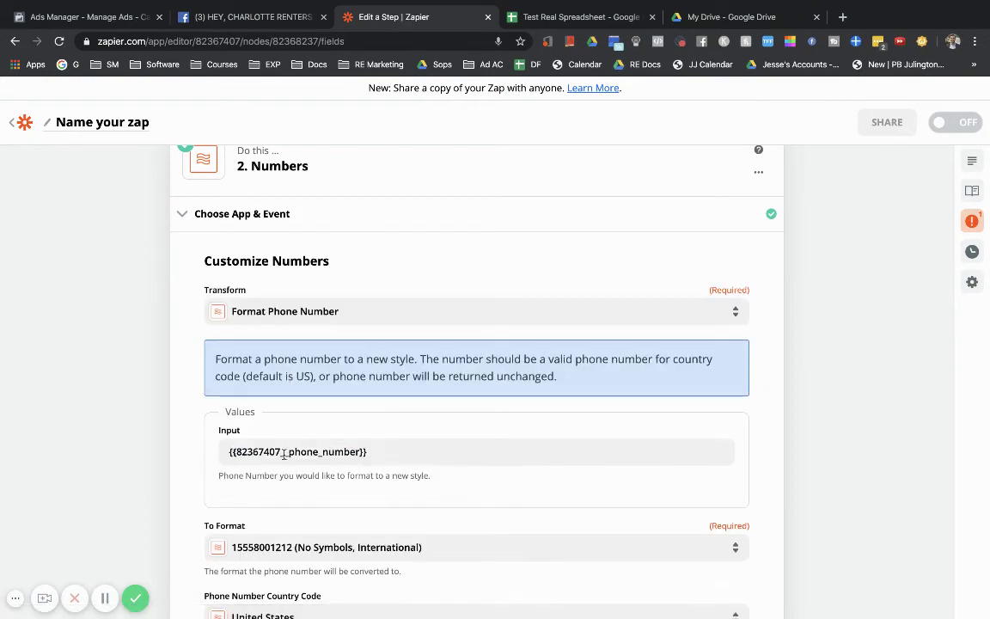
scroll(106, 400, down, 5)
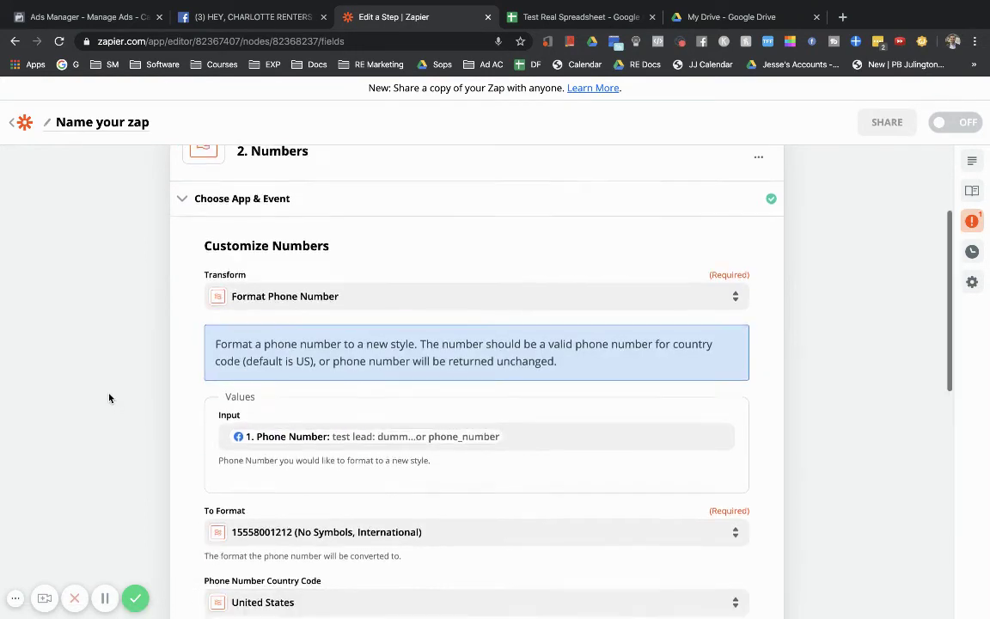
scroll(106, 371, down, 3)
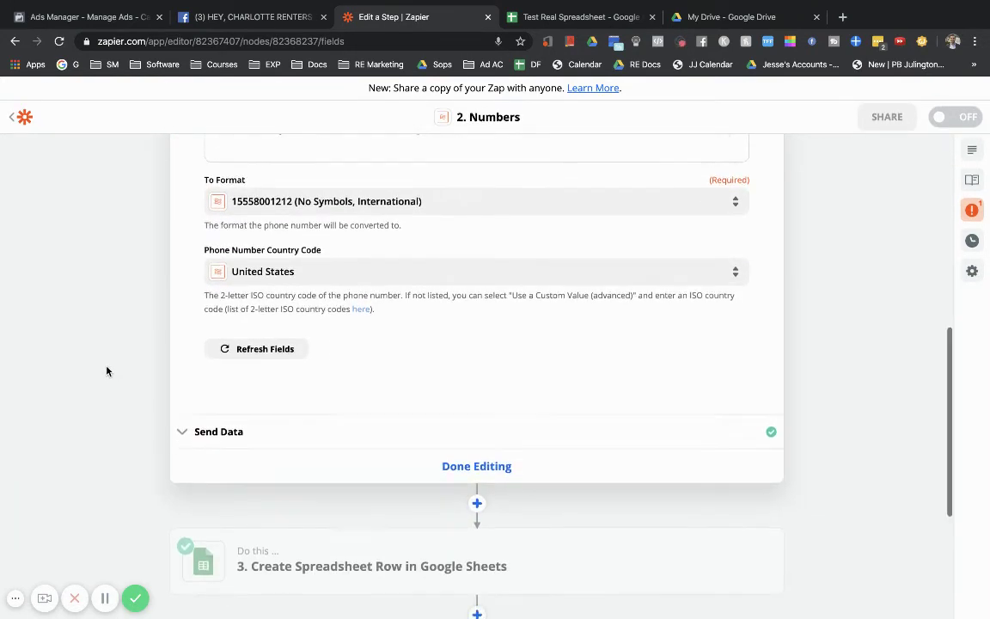
Open the Add/Update Contact in HighLevel action and map its Full Name field to the Facebook lead's Full Name
mouse_move(330, 486)
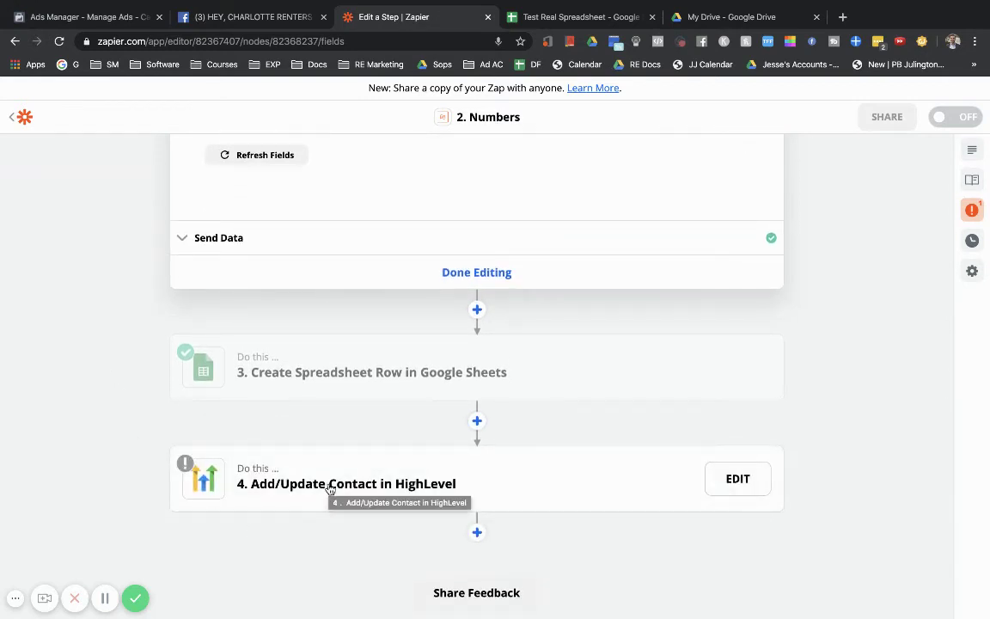
click(309, 471)
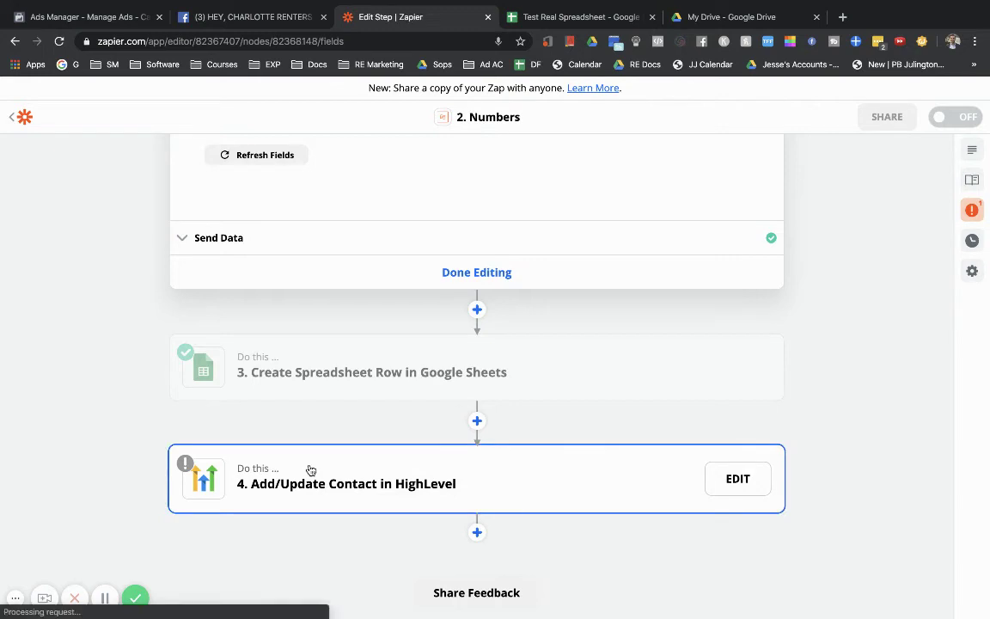
scroll(310, 468, up, 4)
scroll(151, 388, up, 3)
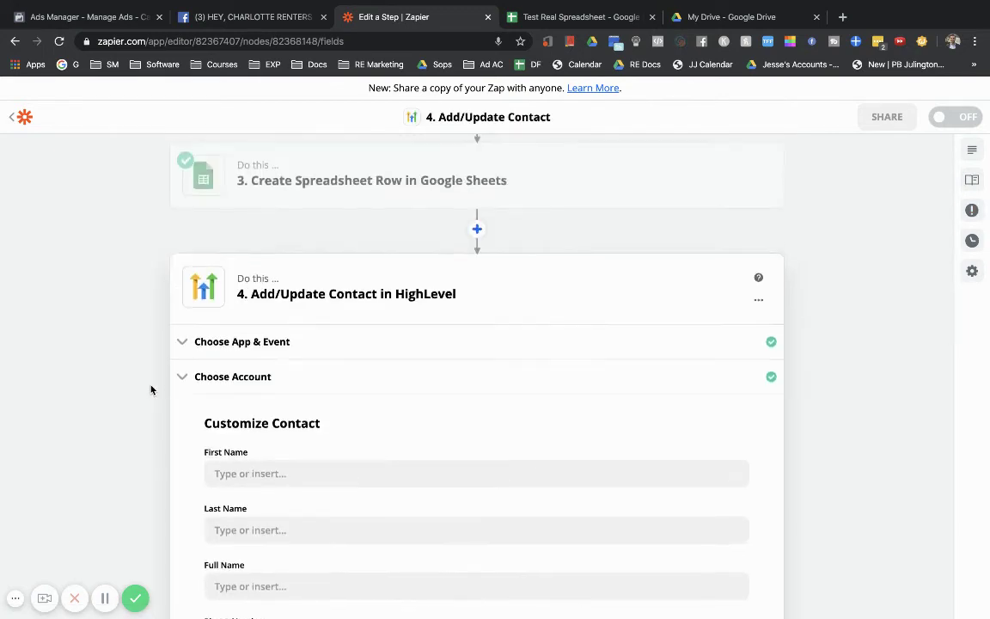
scroll(151, 390, down, 3)
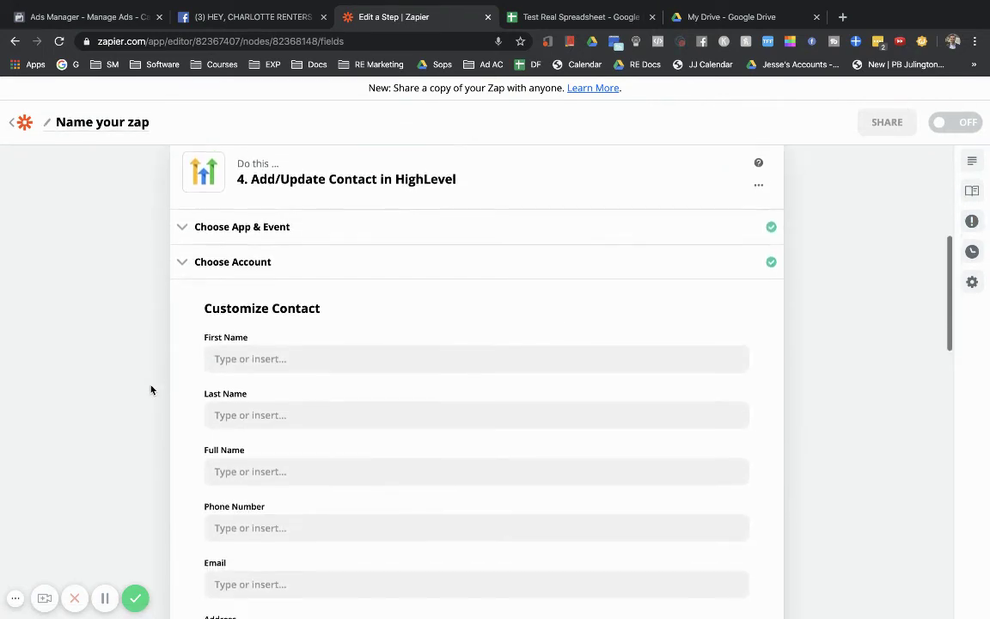
scroll(197, 375, up, 3)
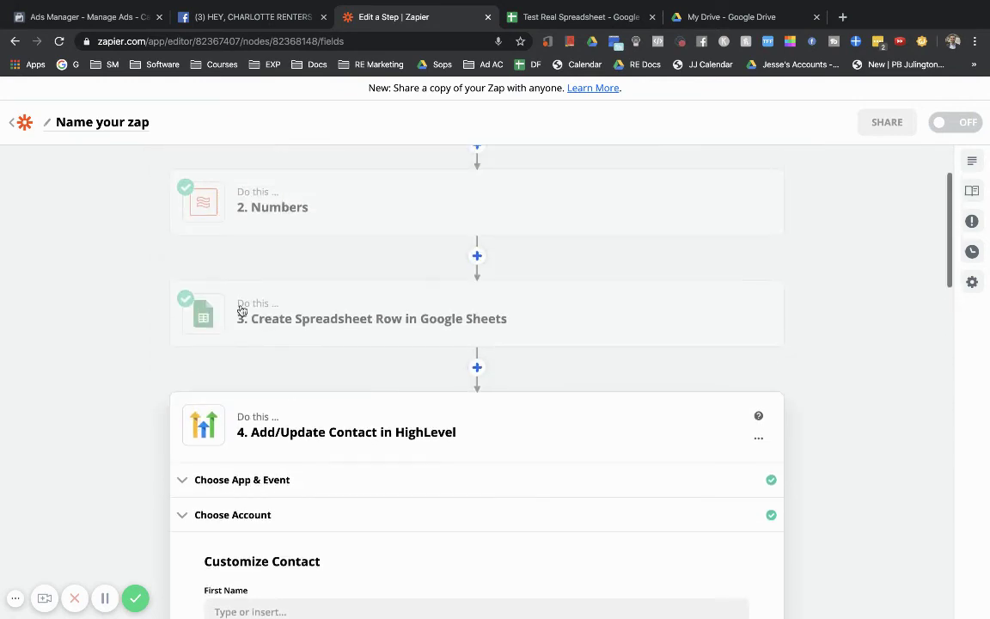
scroll(89, 346, down, 3)
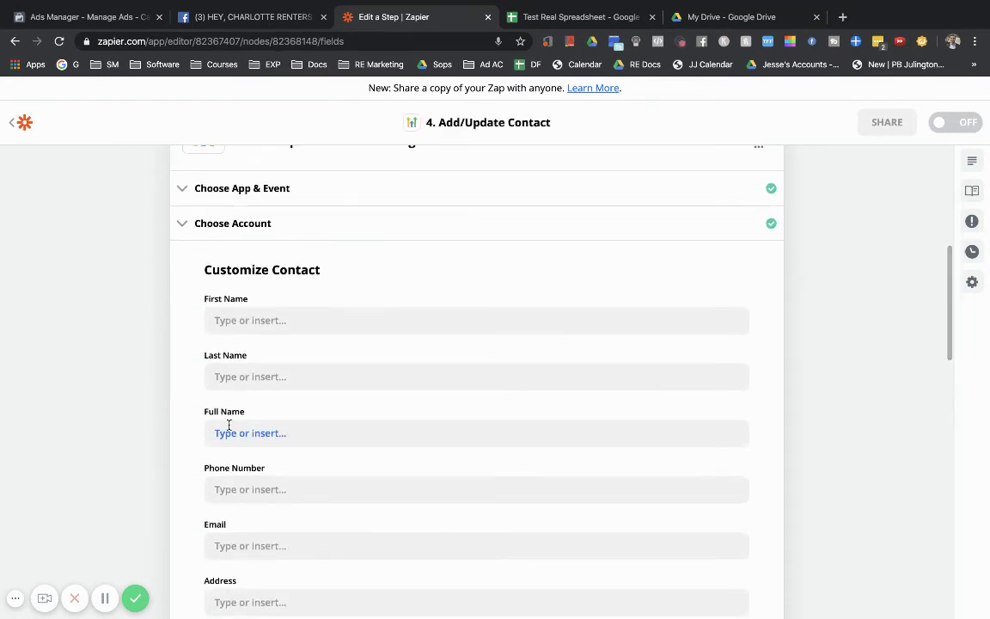
click(228, 430)
scroll(228, 425, down, 1)
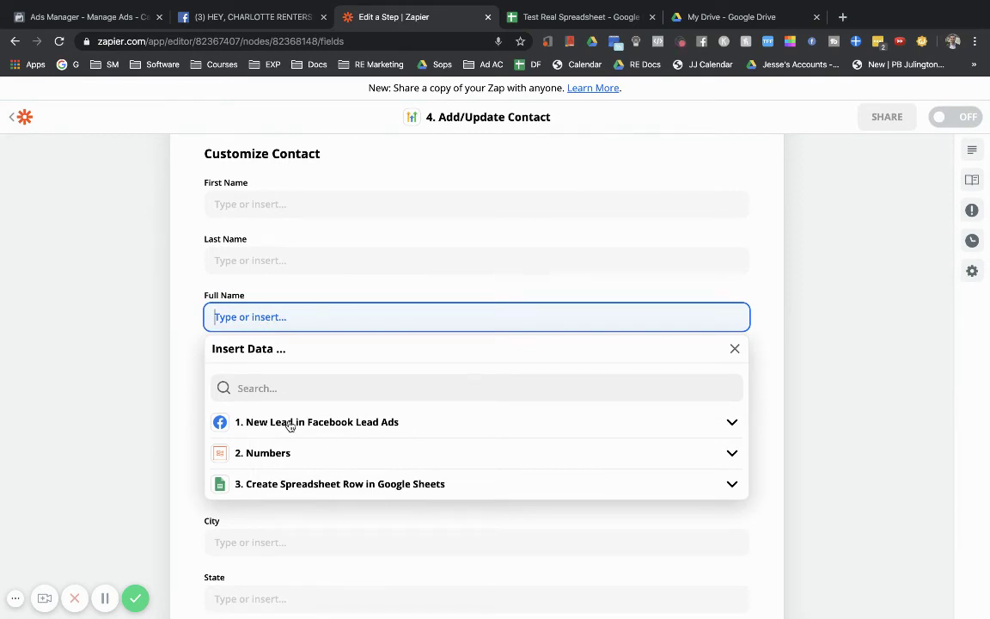
click(291, 424)
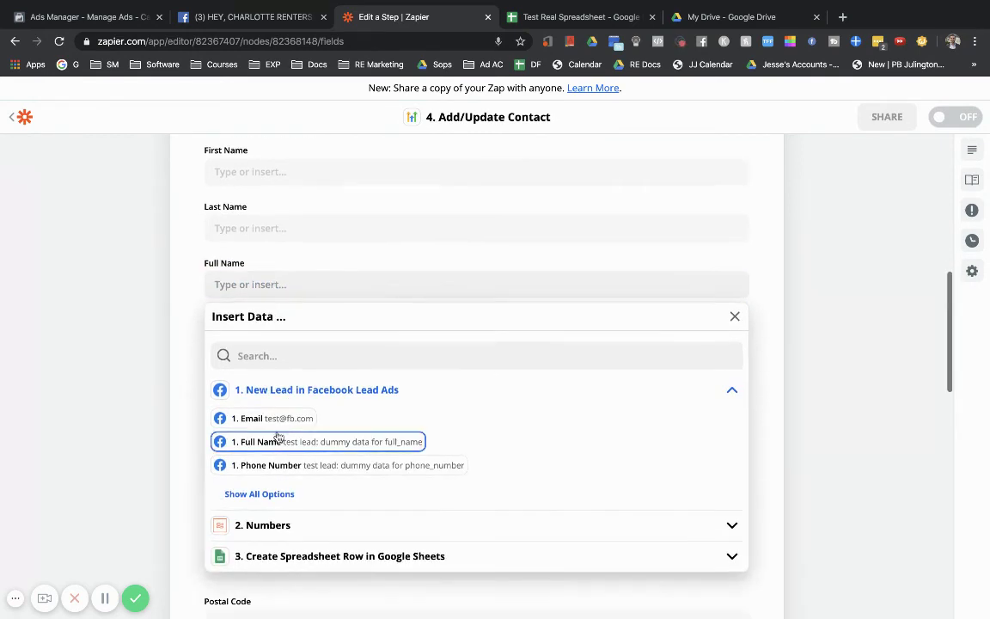
click(277, 438)
click(121, 390)
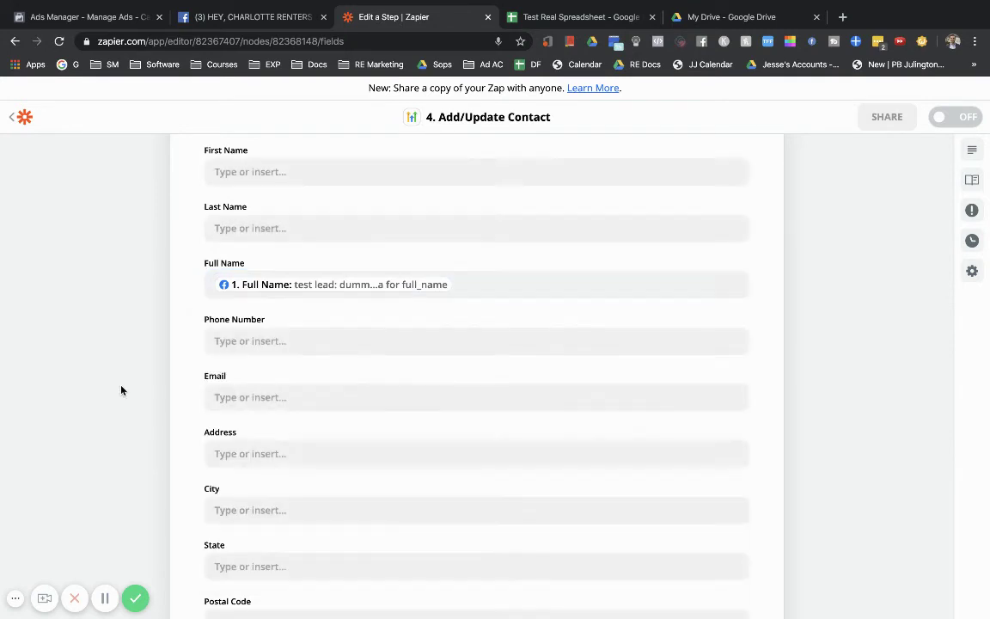
Map the HighLevel contact's Phone Number field to the formatted Phone Number from the Numbers step
click(268, 338)
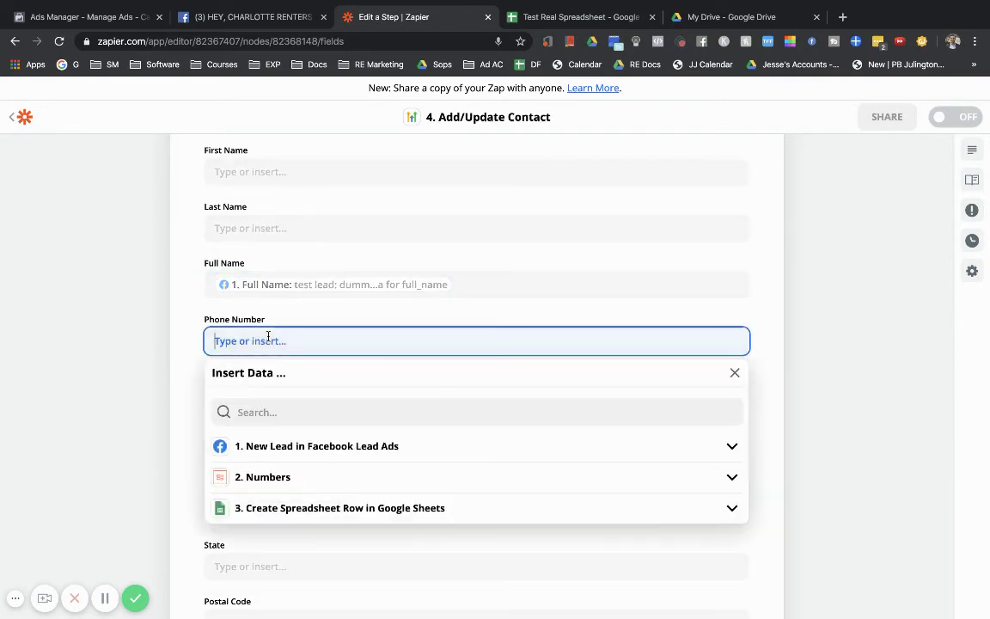
click(265, 481)
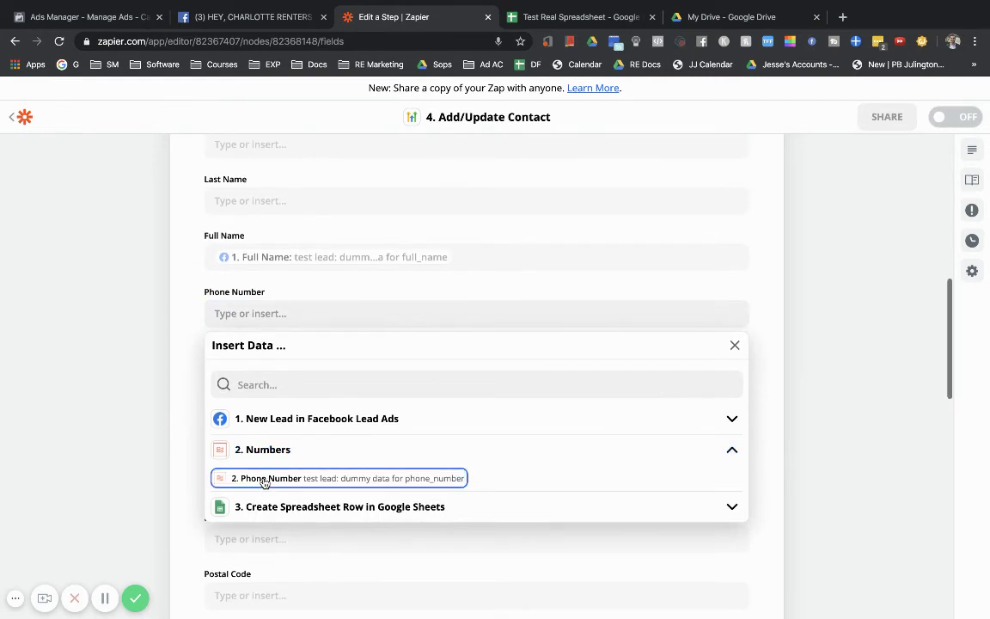
click(265, 480)
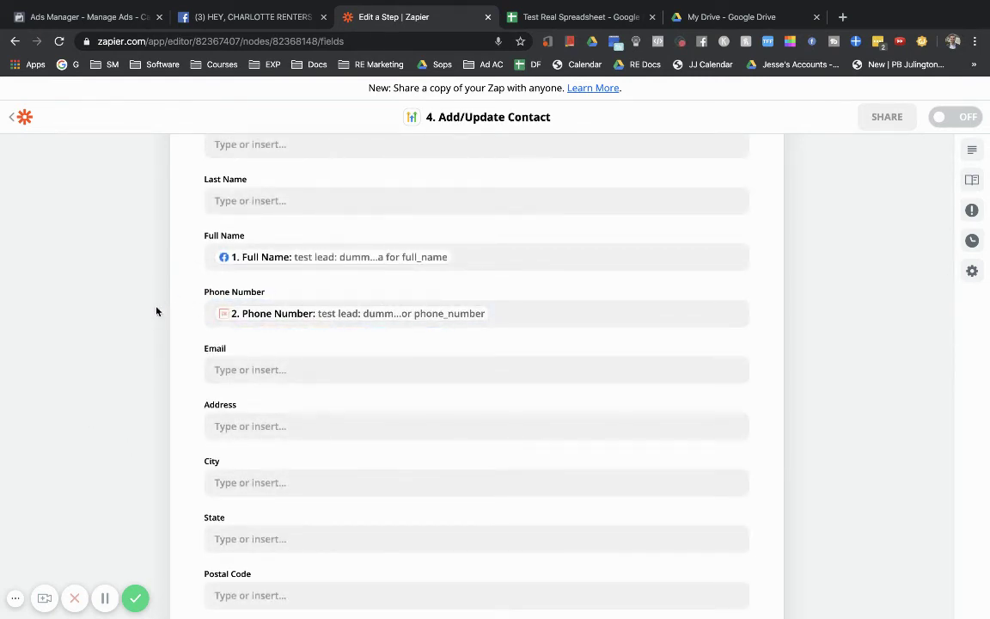
scroll(151, 311, down, 1)
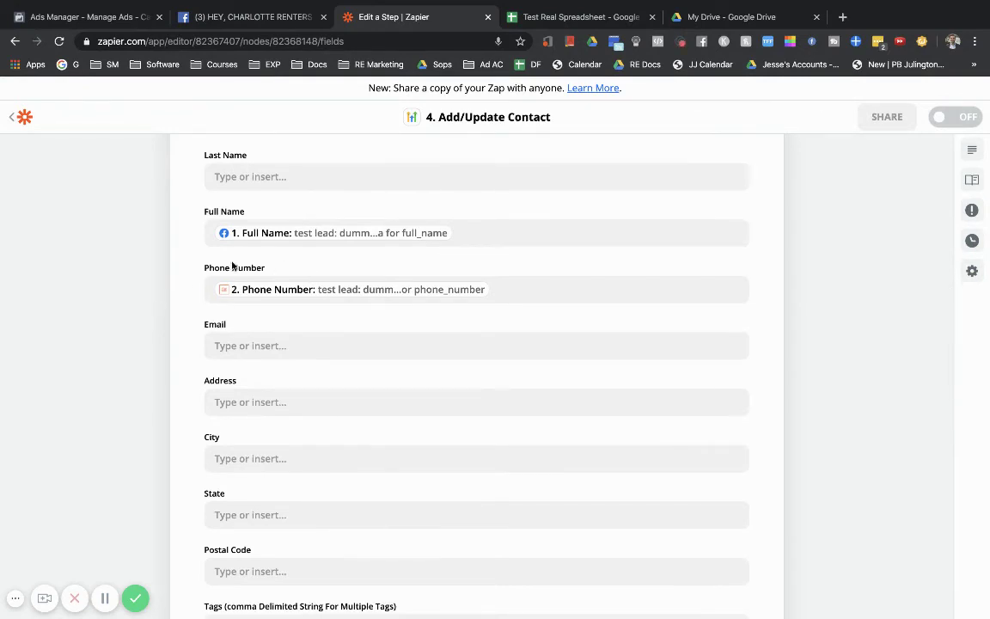
Map the HighLevel contact's Email field to the Facebook lead's Email
scroll(170, 327, up, 1)
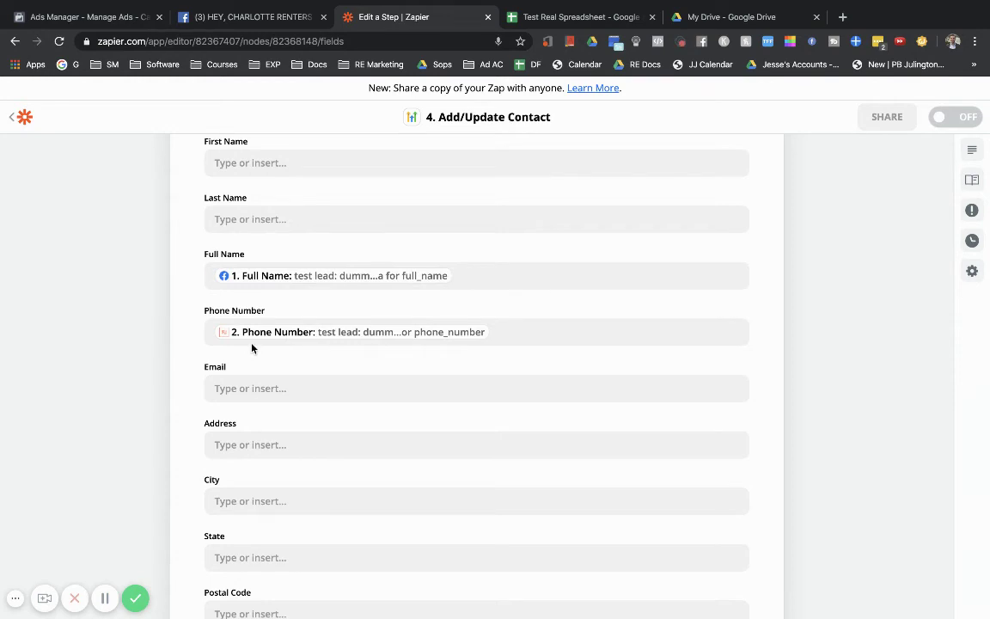
click(254, 387)
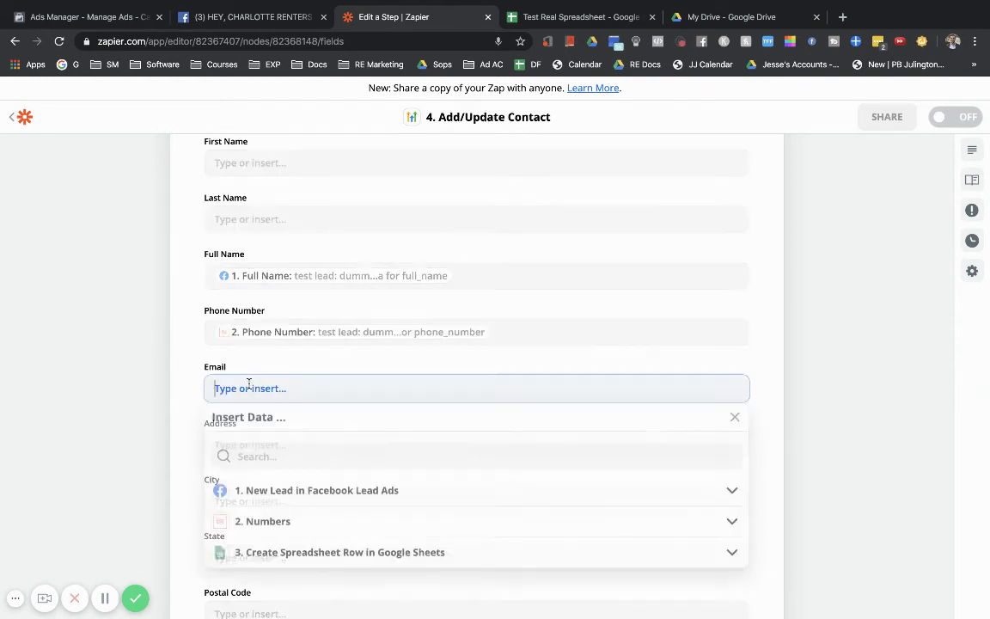
click(278, 498)
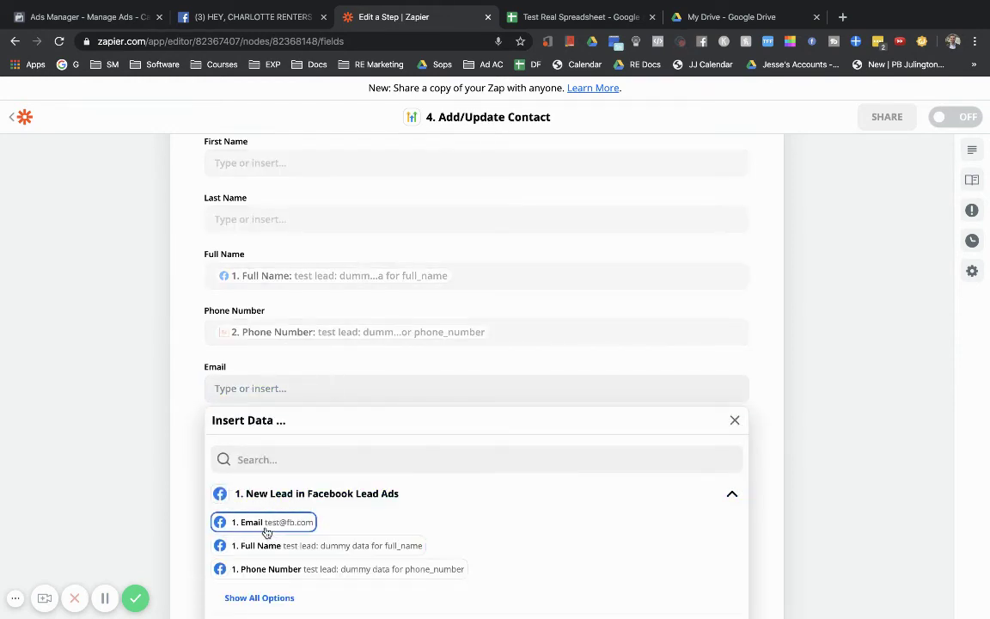
click(266, 524)
click(114, 507)
Map the "When Are You Looking To Get New Leads In The Pipeline?" field to the Facebook lead's "When Are You Looking To Move Ideally?" answer
scroll(136, 386, down, 3)
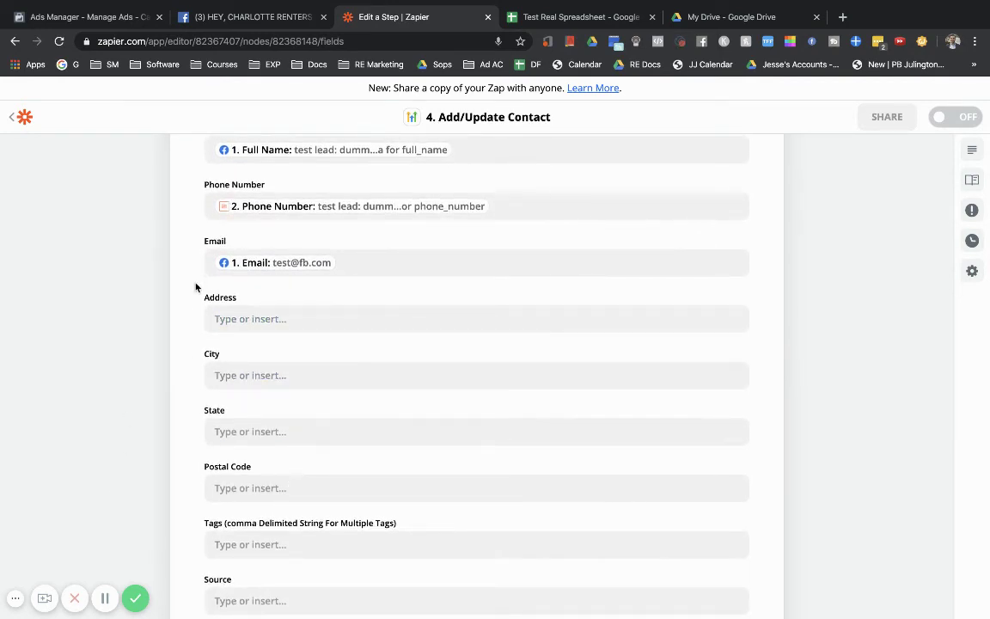
scroll(196, 288, up, 1)
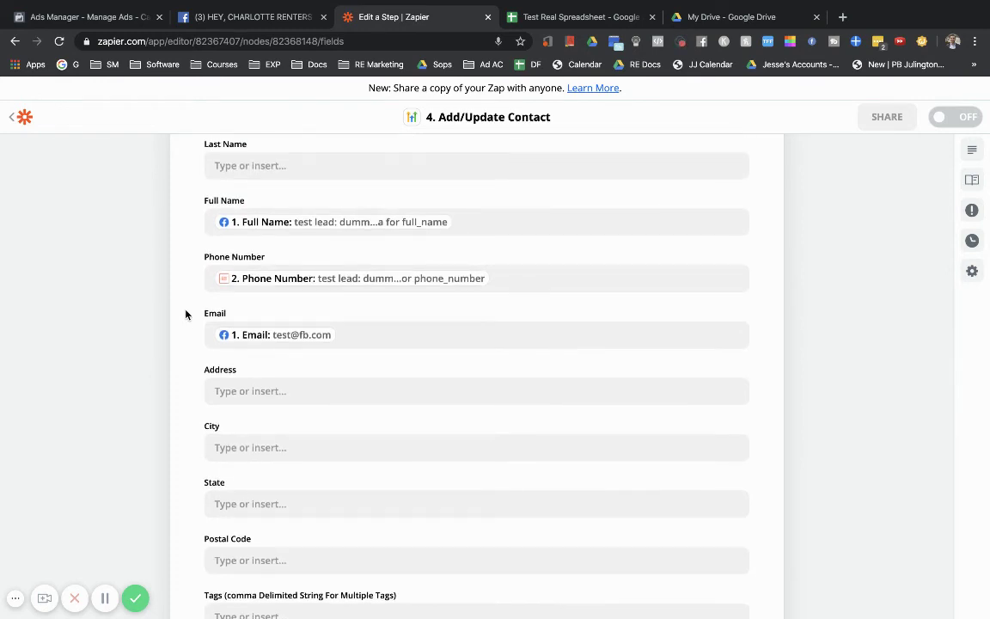
scroll(186, 315, down, 3)
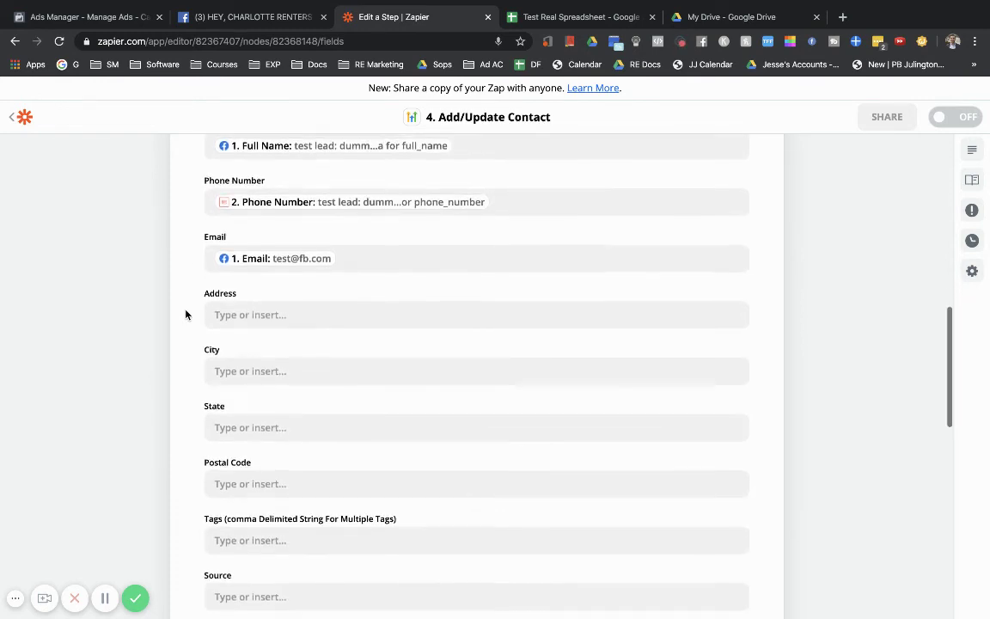
scroll(186, 315, down, 2)
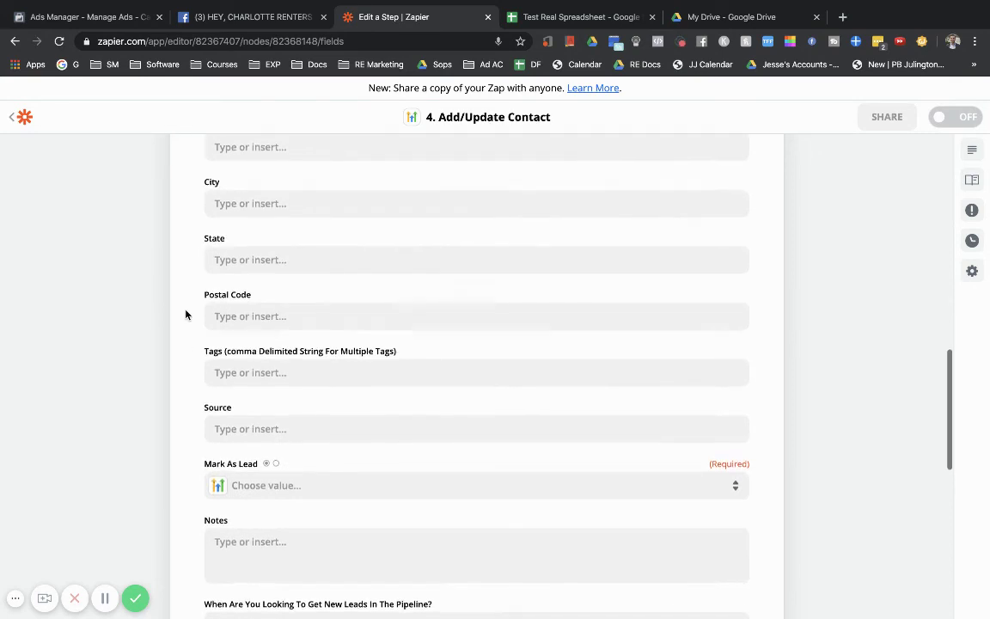
scroll(186, 314, up, 2)
scroll(186, 315, down, 6)
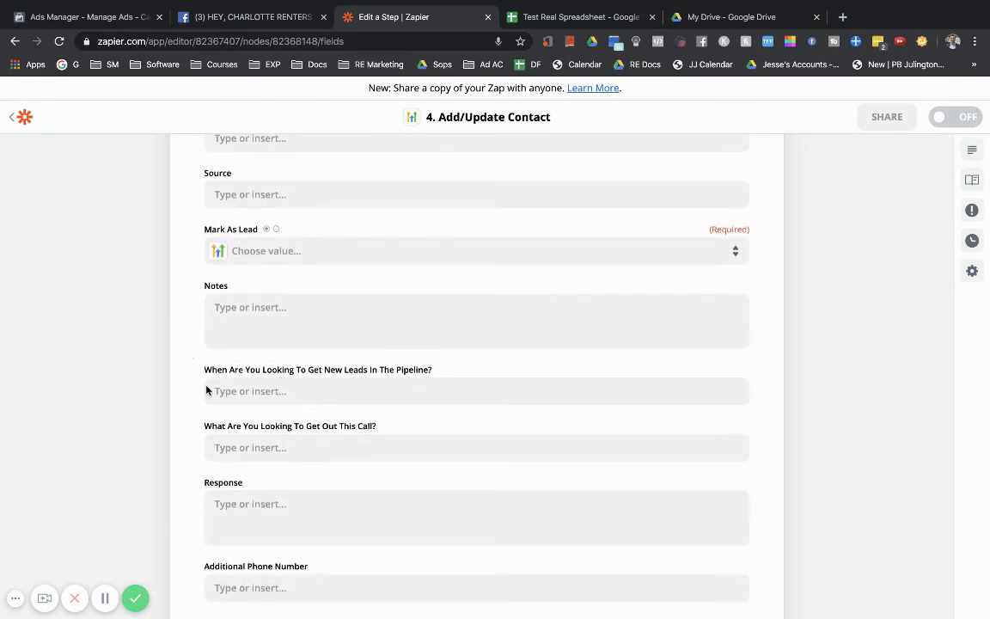
scroll(204, 372, down, 1)
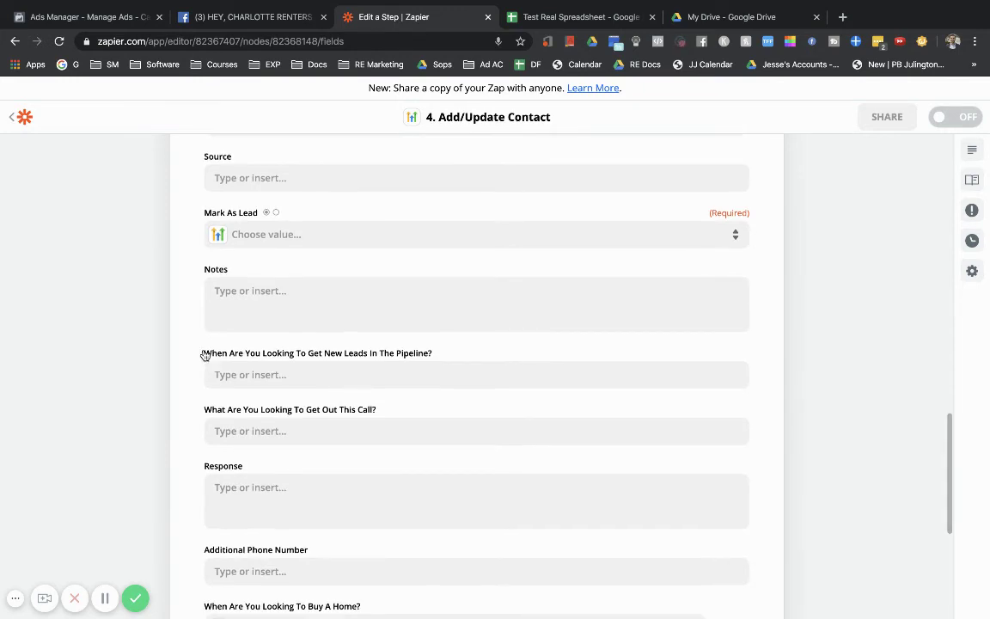
click(257, 378)
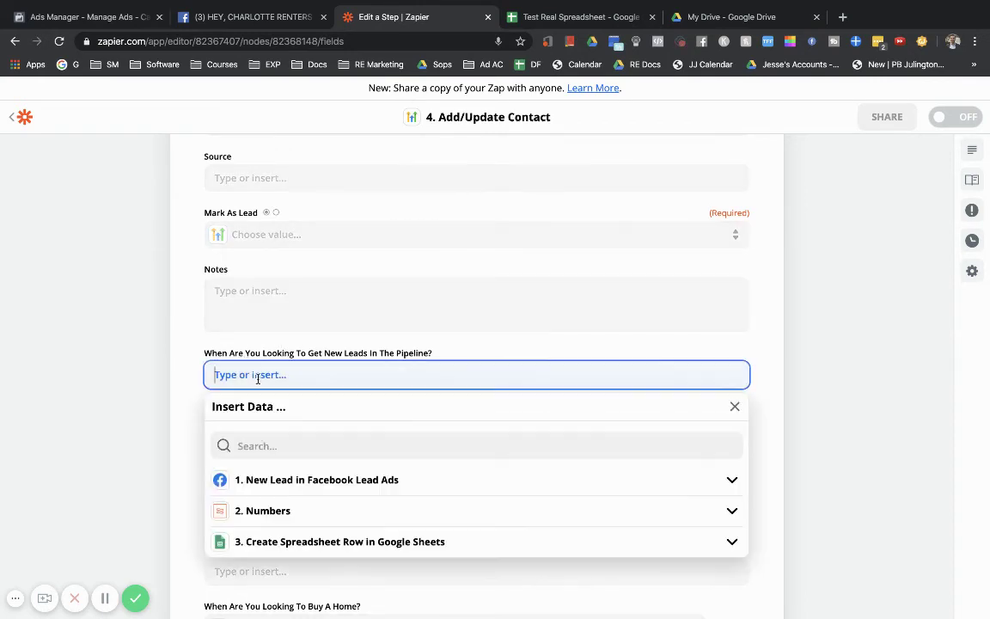
click(263, 483)
scroll(241, 487, down, 2)
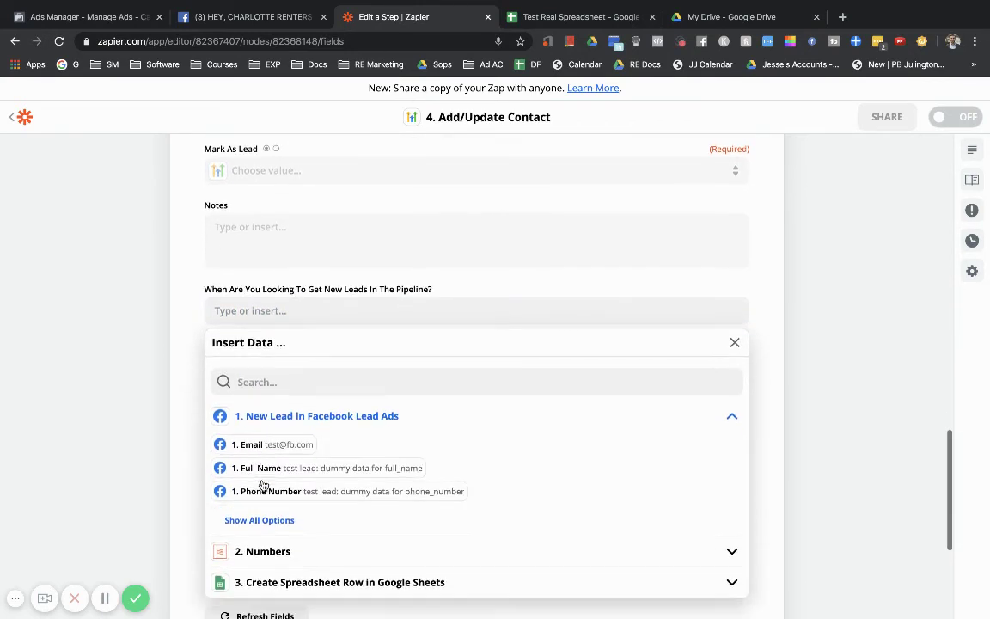
click(254, 507)
scroll(256, 507, down, 5)
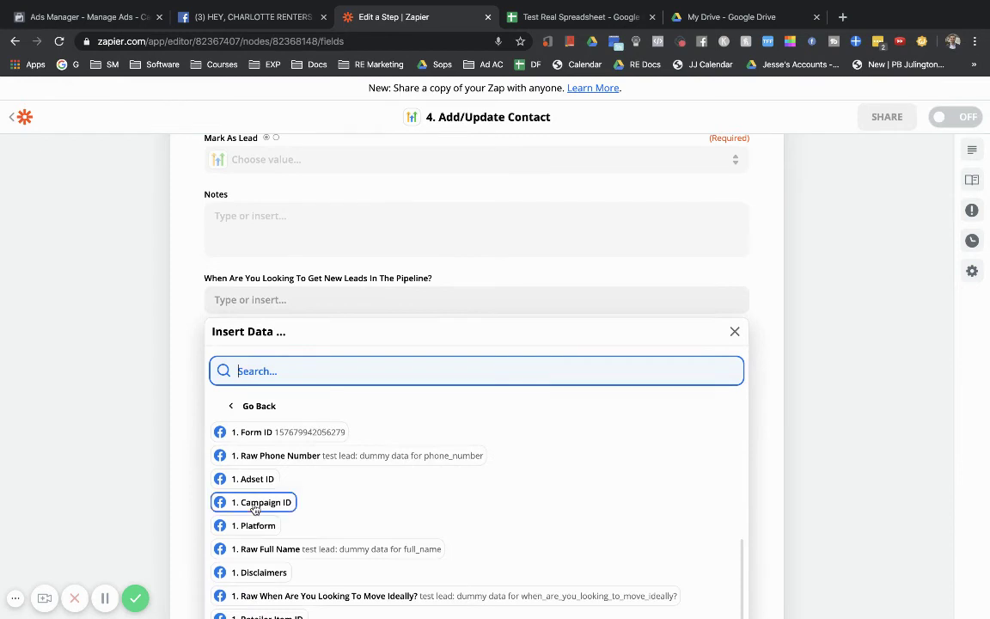
scroll(255, 509, down, 2)
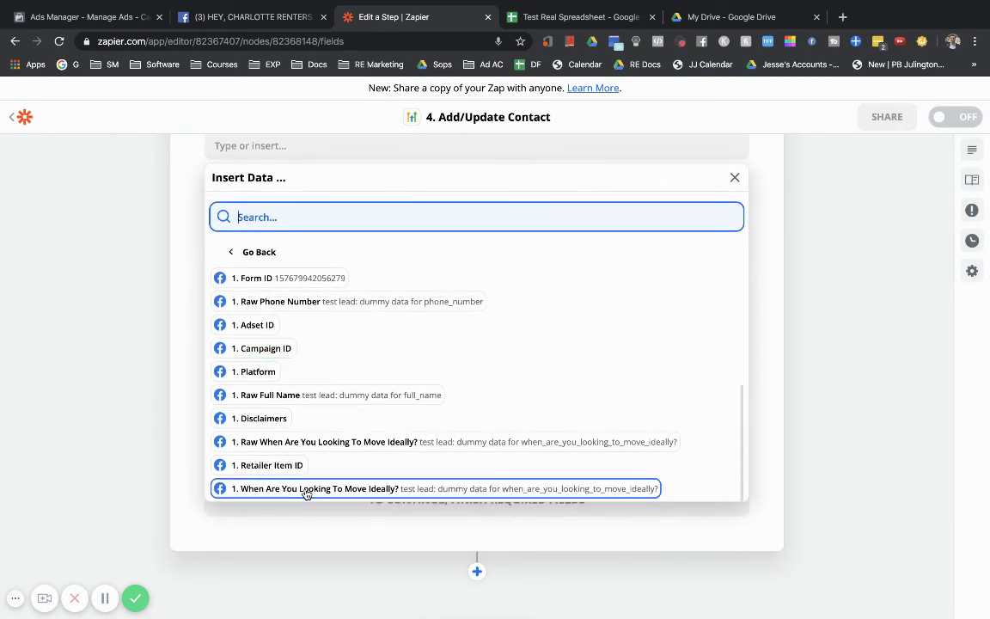
click(306, 490)
click(90, 401)
Set the required Mark As Lead field of the HighLevel contact to Yes
scroll(91, 403, up, 2)
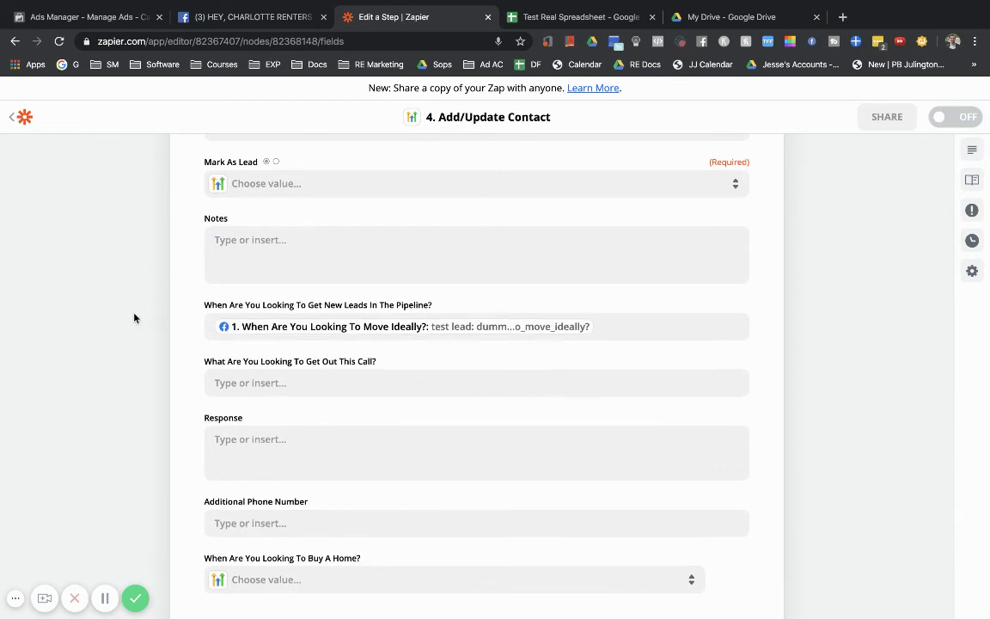
scroll(134, 319, up, 3)
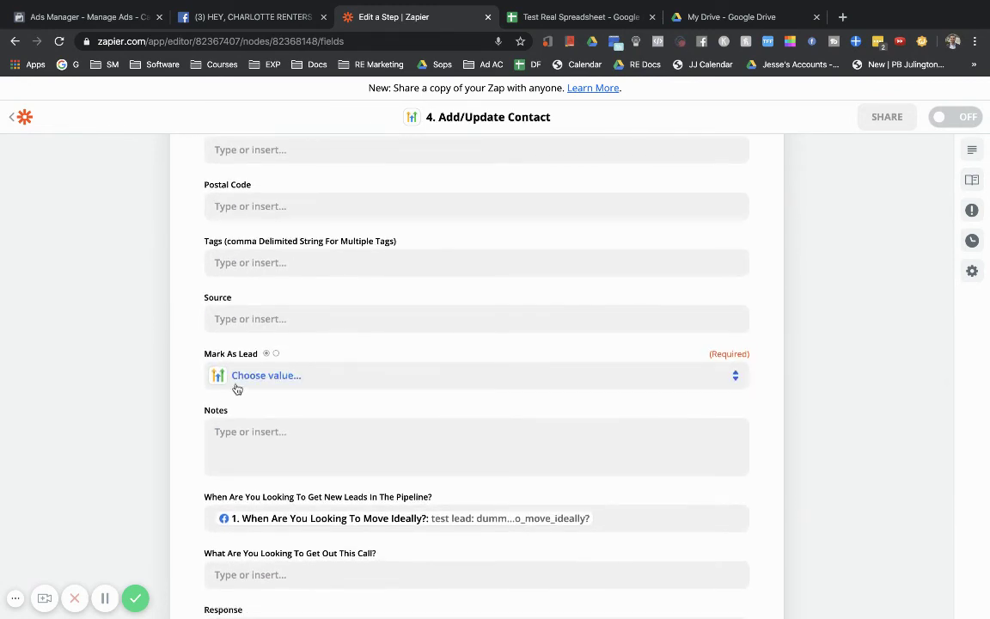
click(238, 383)
click(246, 490)
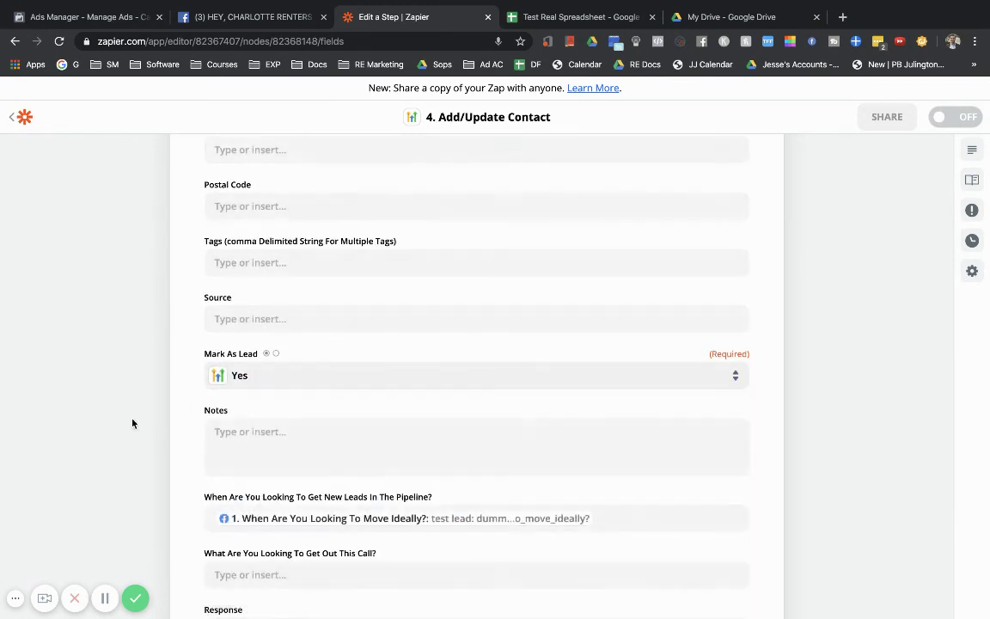
Replace the mapped value in the HighLevel contact's Phone Number field with a made-up test phone number
scroll(119, 388, up, 6)
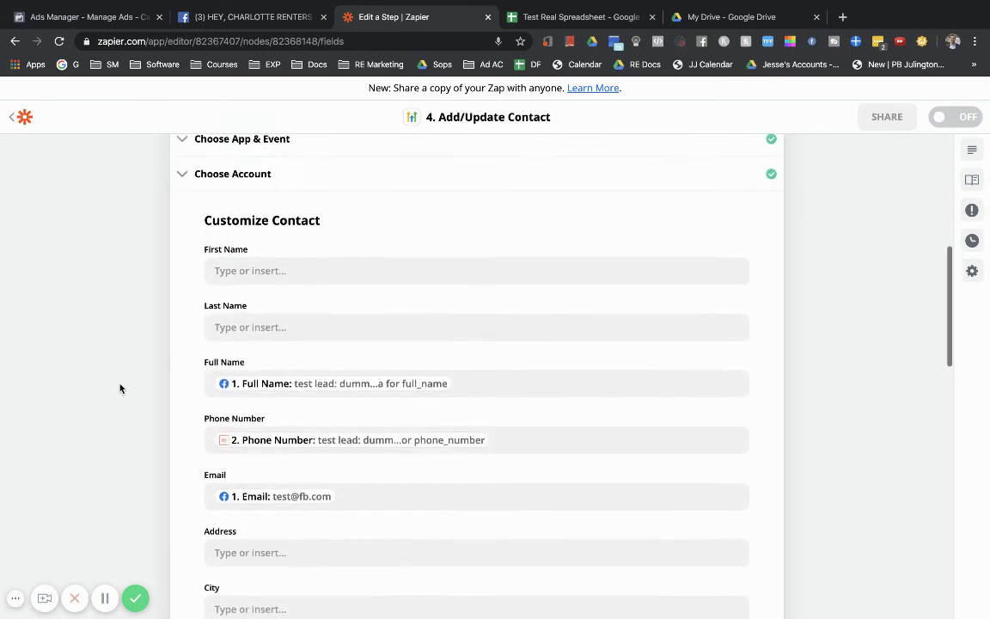
scroll(119, 388, down, 6)
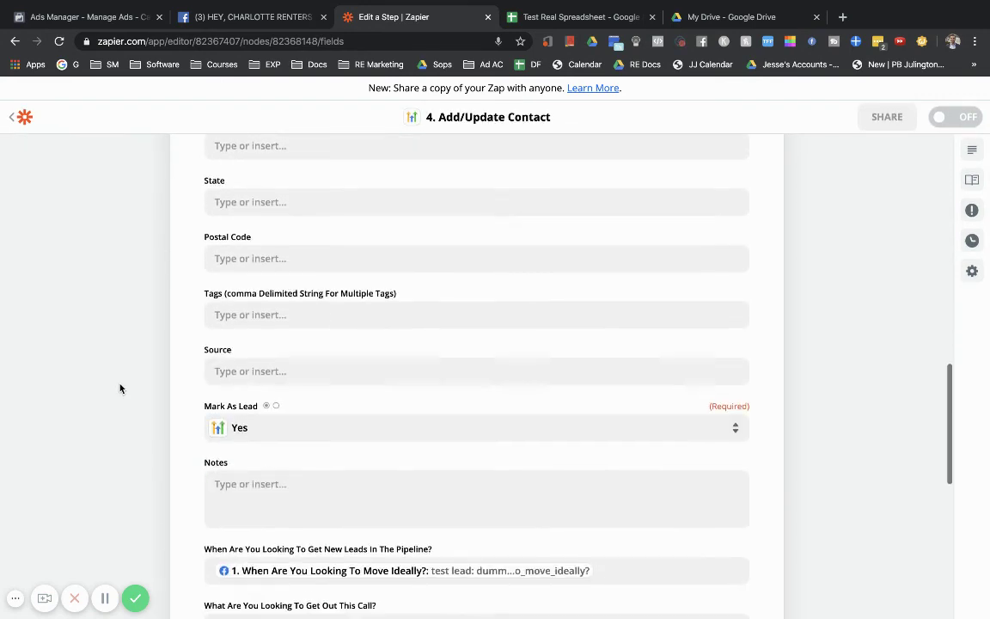
scroll(120, 388, down, 4)
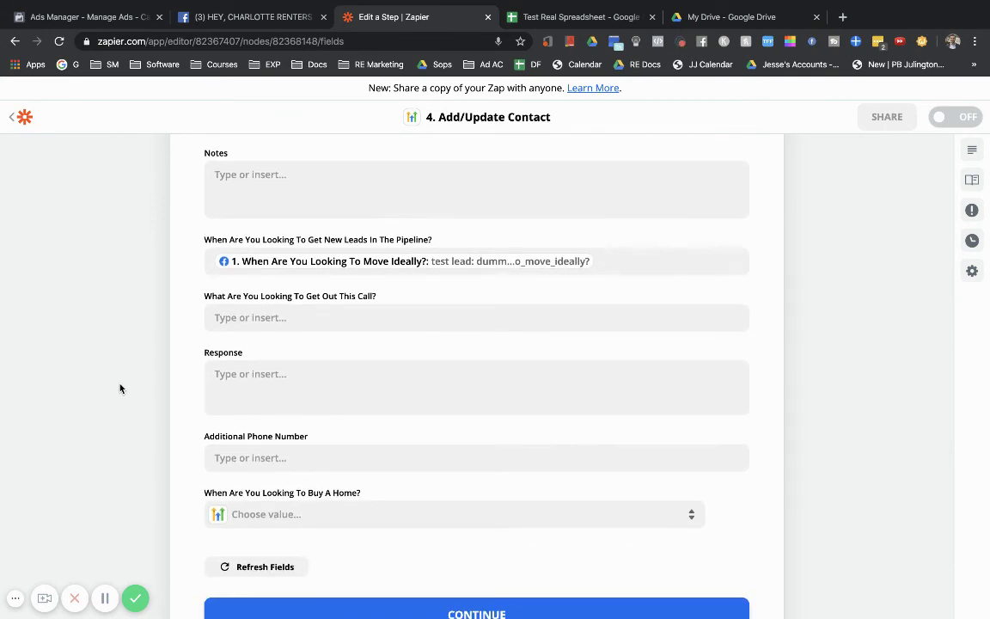
scroll(119, 389, up, 5)
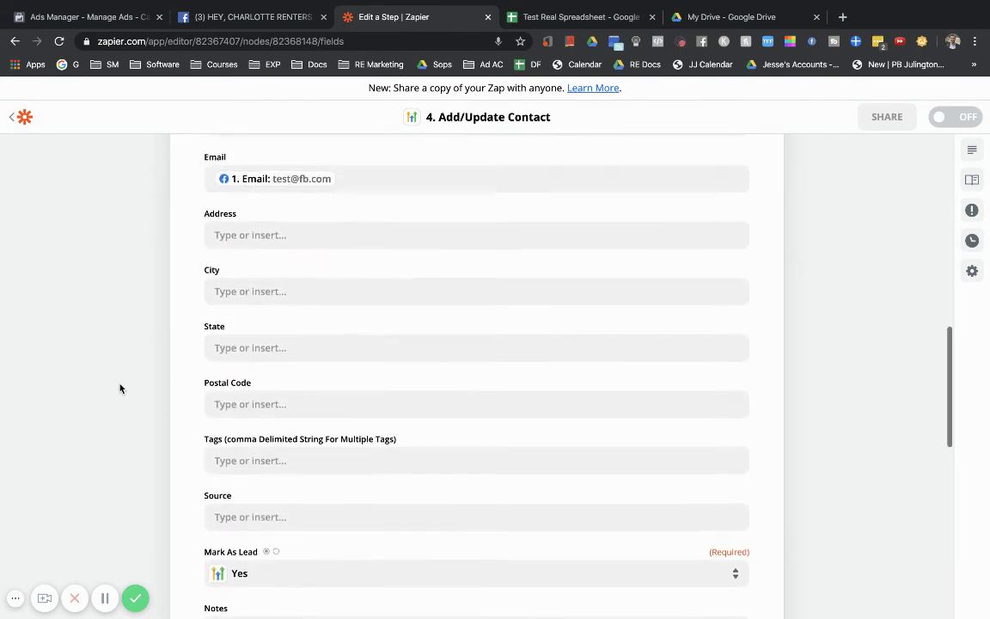
scroll(120, 389, up, 4)
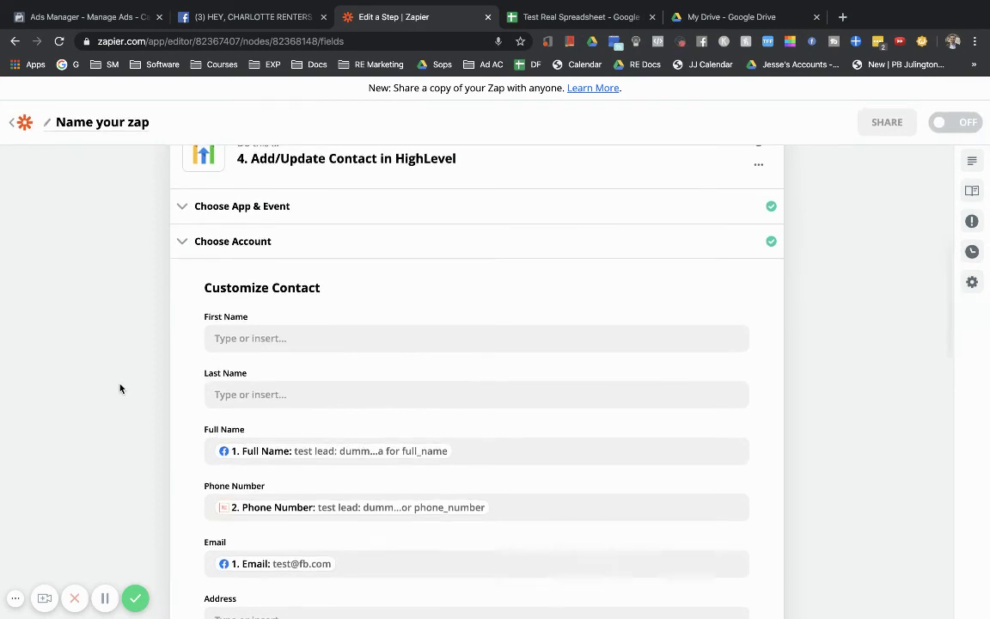
scroll(120, 389, down, 2)
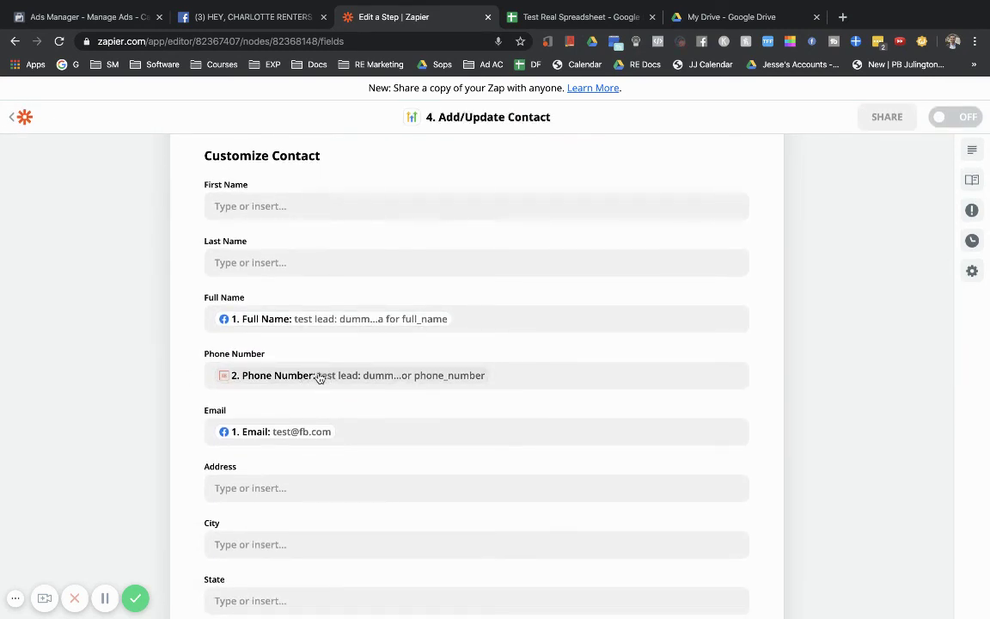
click(526, 372)
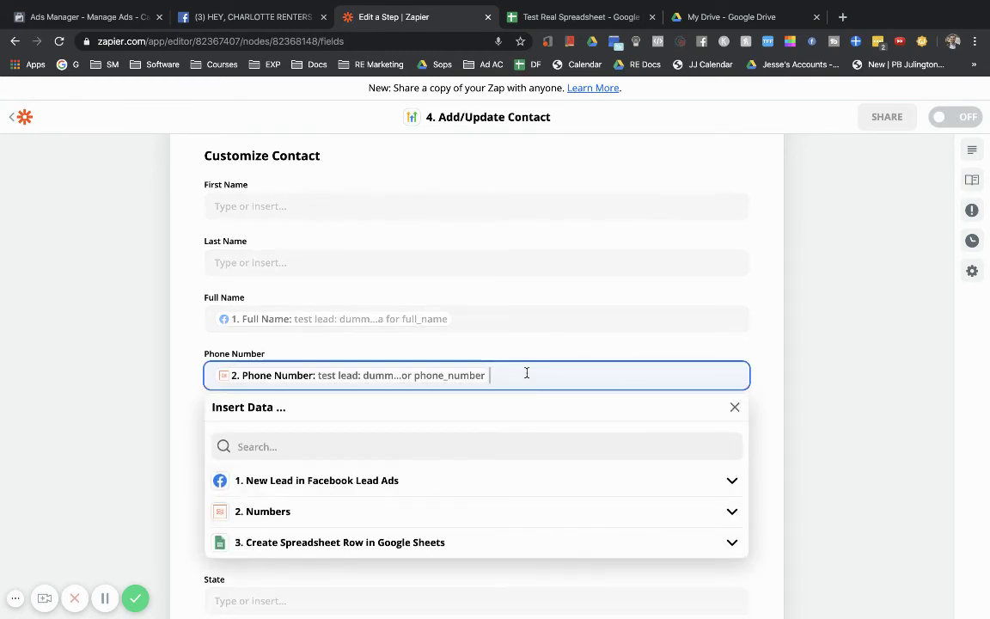
key(BackSpace)
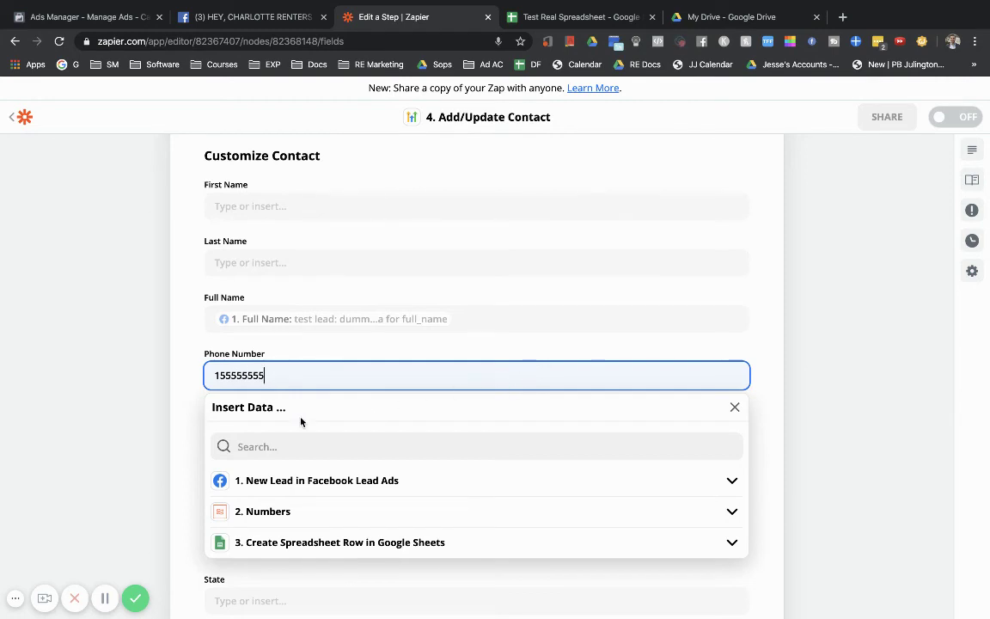
text(555)
click(148, 457)
Finish customizing the HighLevel contact and continue to the test stage of the Add/Update Contact action
scroll(150, 391, down, 1)
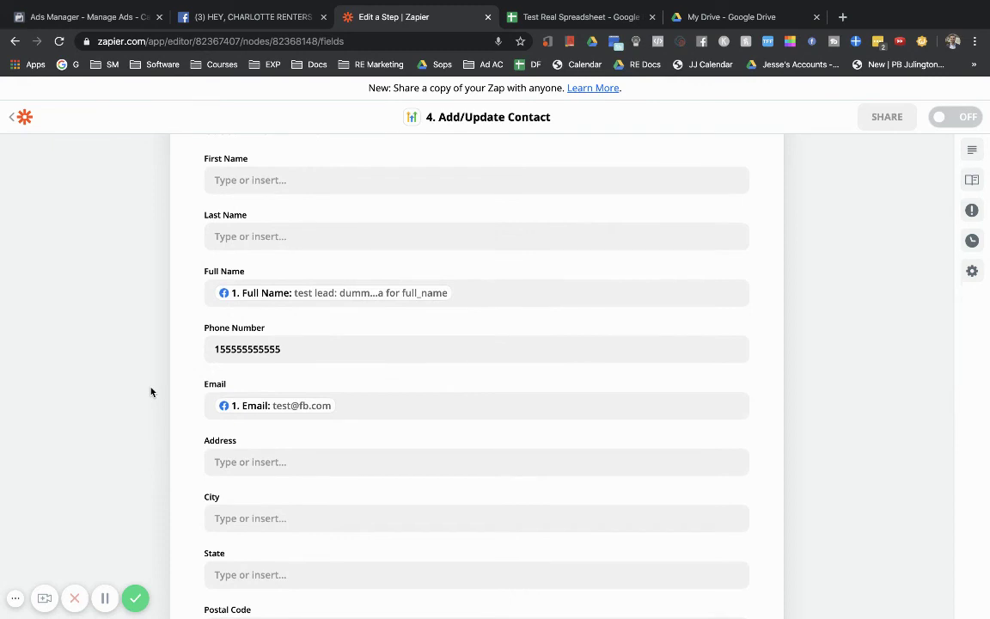
scroll(151, 392, down, 5)
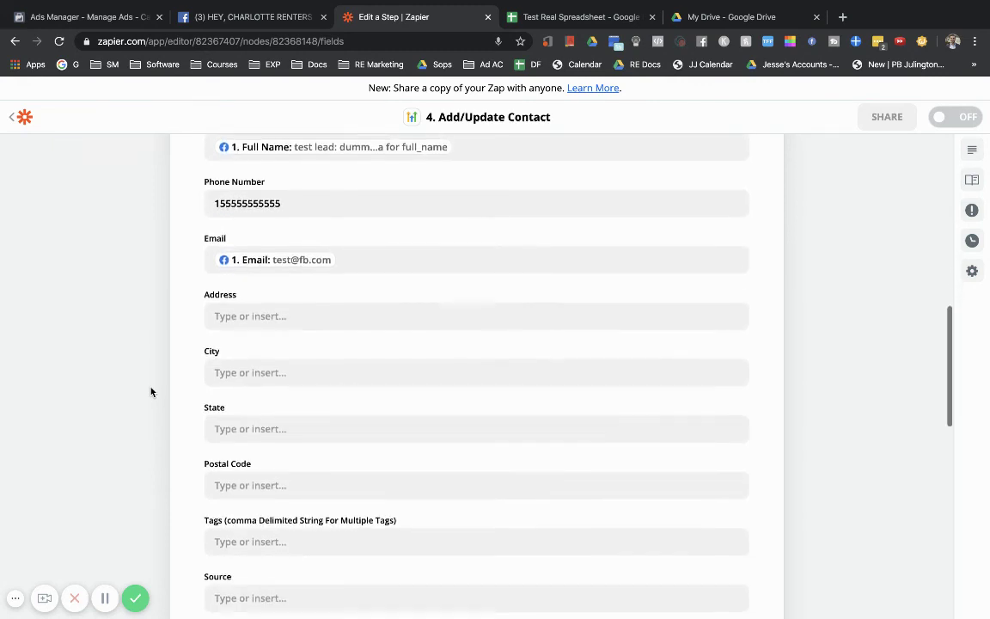
scroll(151, 392, down, 10)
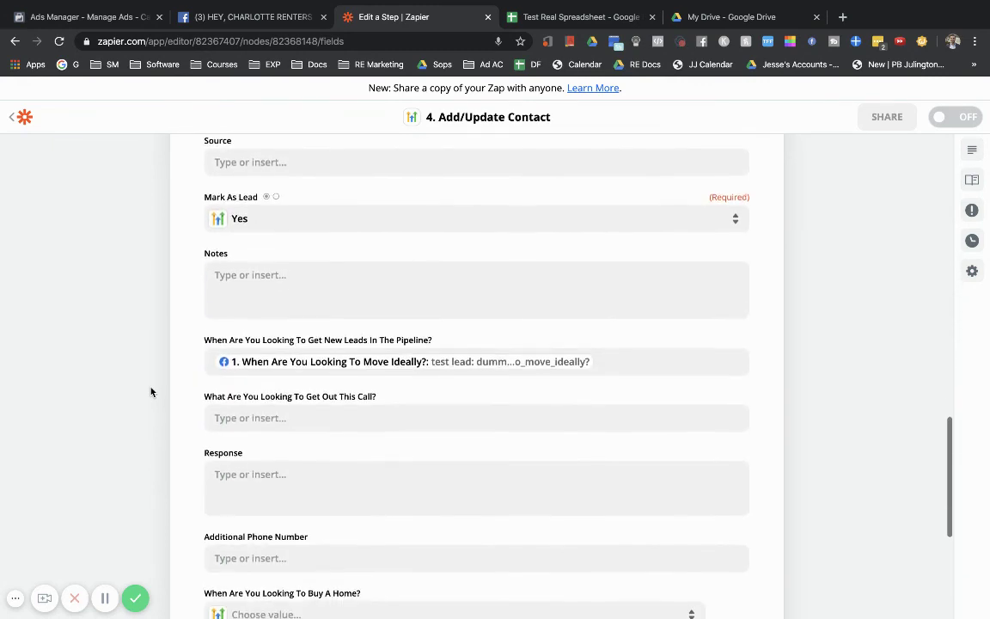
scroll(150, 392, down, 2)
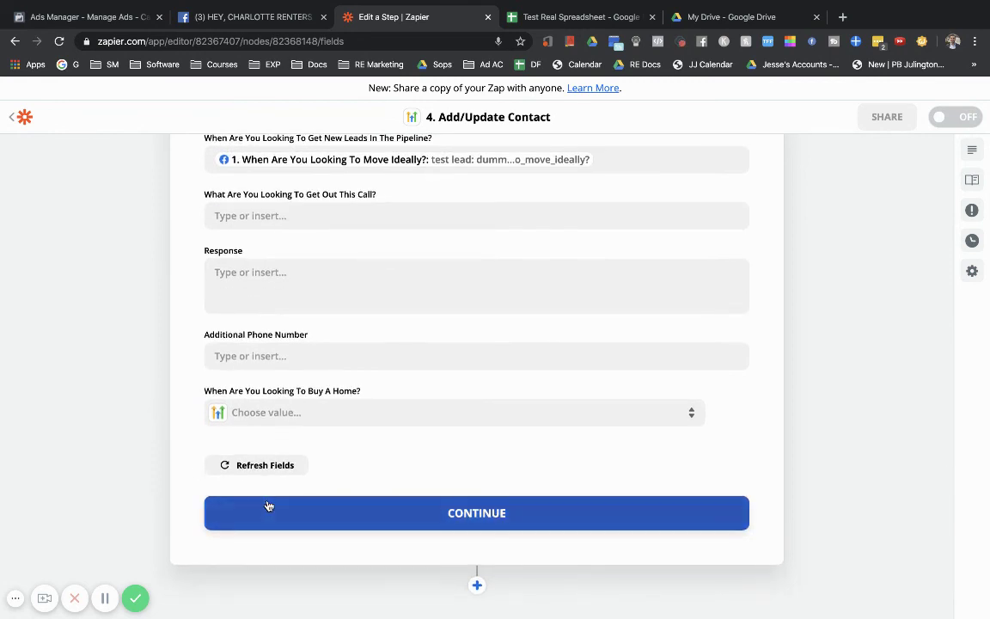
click(305, 508)
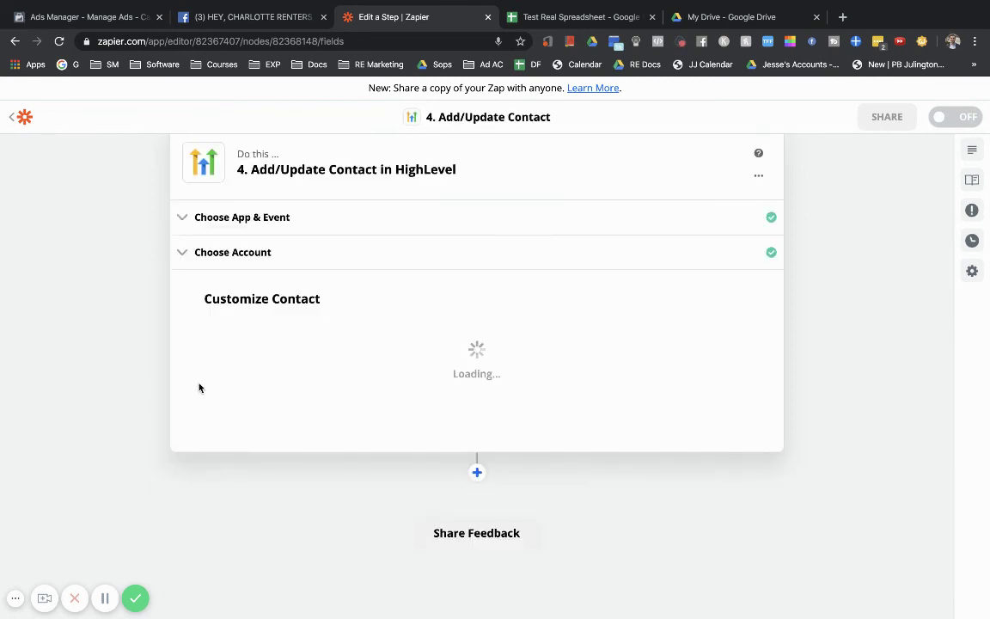
scroll(172, 270, up, 4)
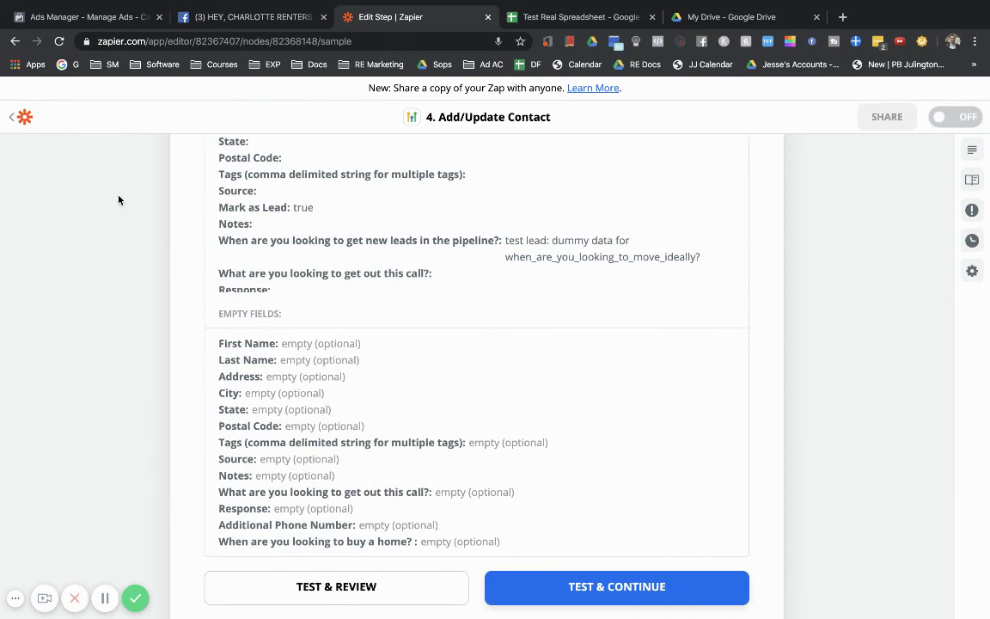
Switch to HighLevel, find accounts matching "lead", and make LeadSpring Mortgage -- Ambler, PA the active account
key(ctrl+Right)
key(ctrl+Right)
key(ctrl+Left)
key(ctrl+Left)
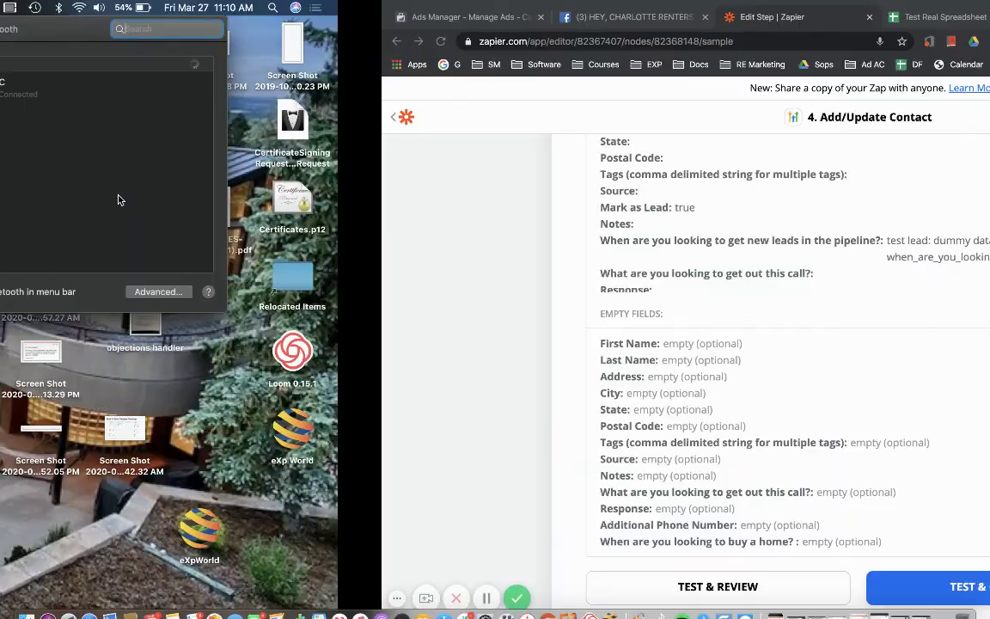
key(ctrl+Up)
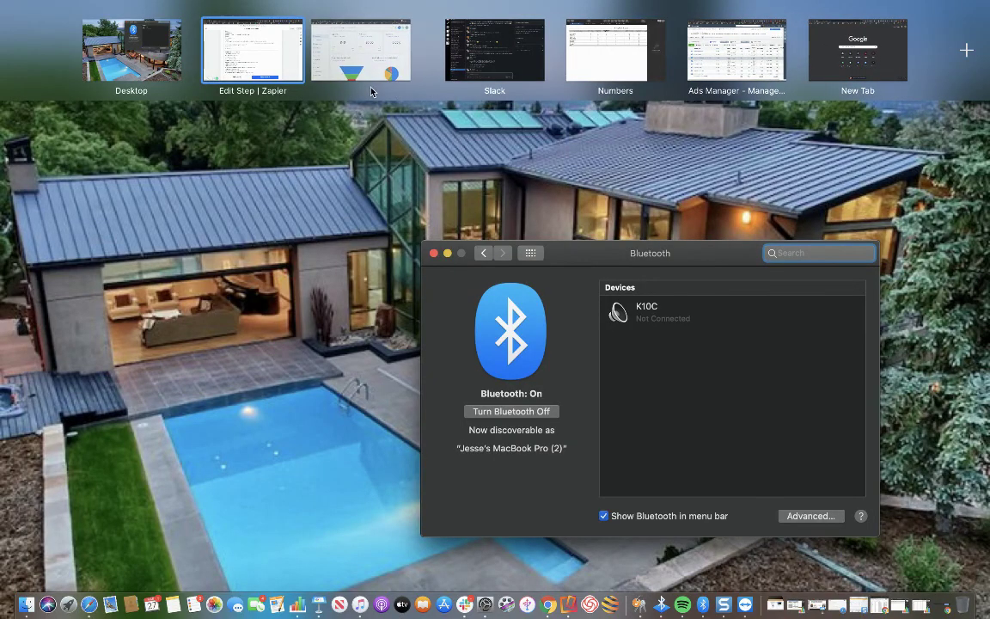
click(343, 56)
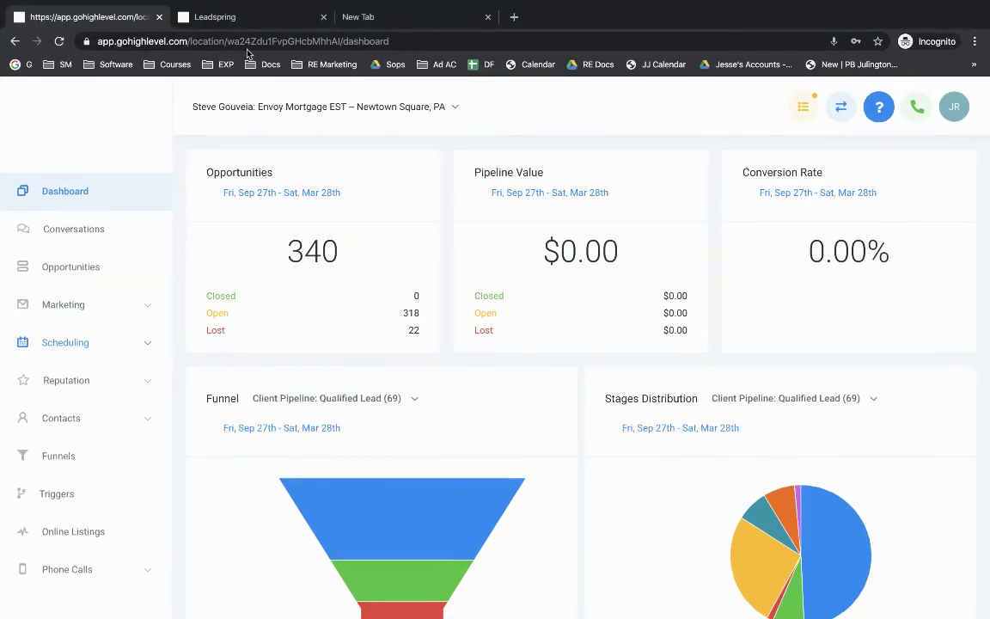
click(221, 21)
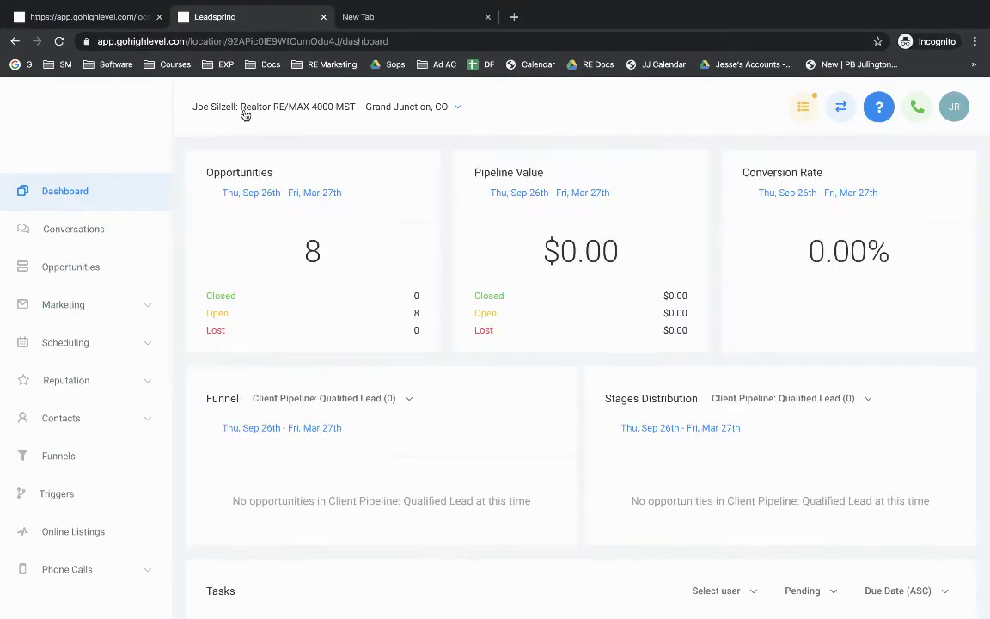
click(104, 19)
click(236, 112)
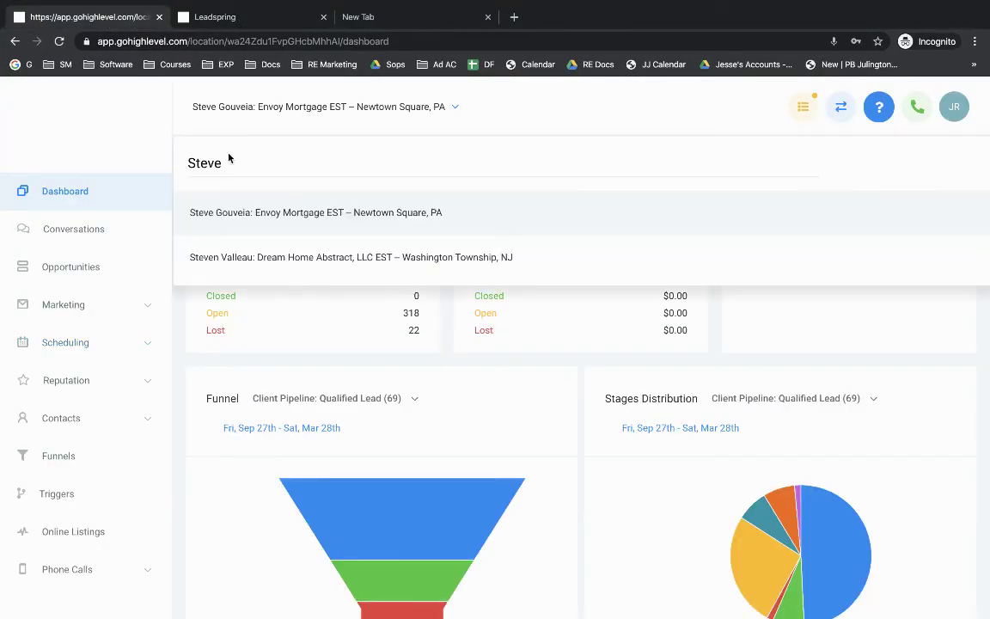
text(lead)
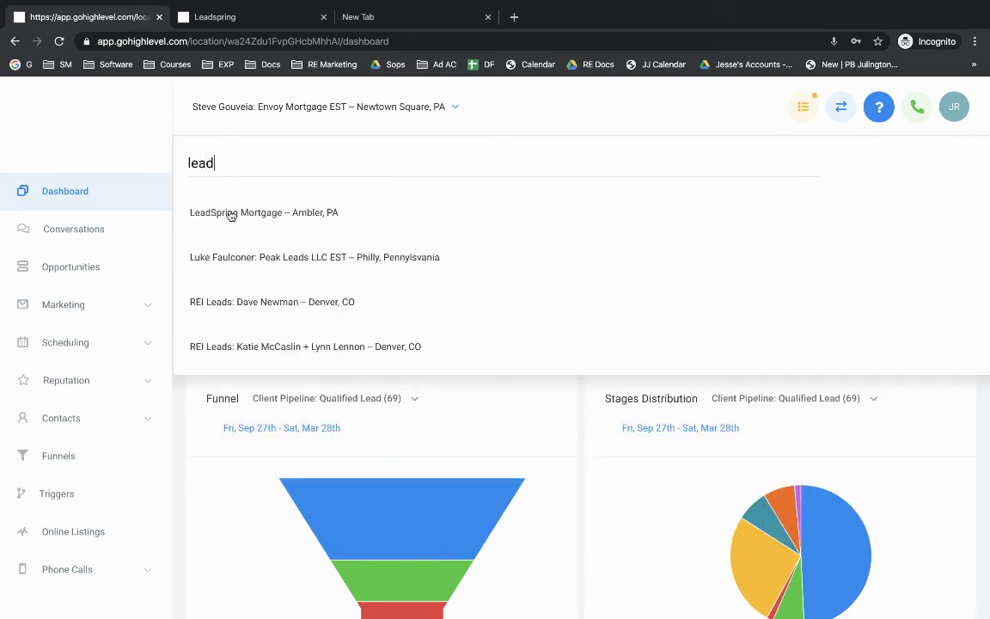
click(228, 215)
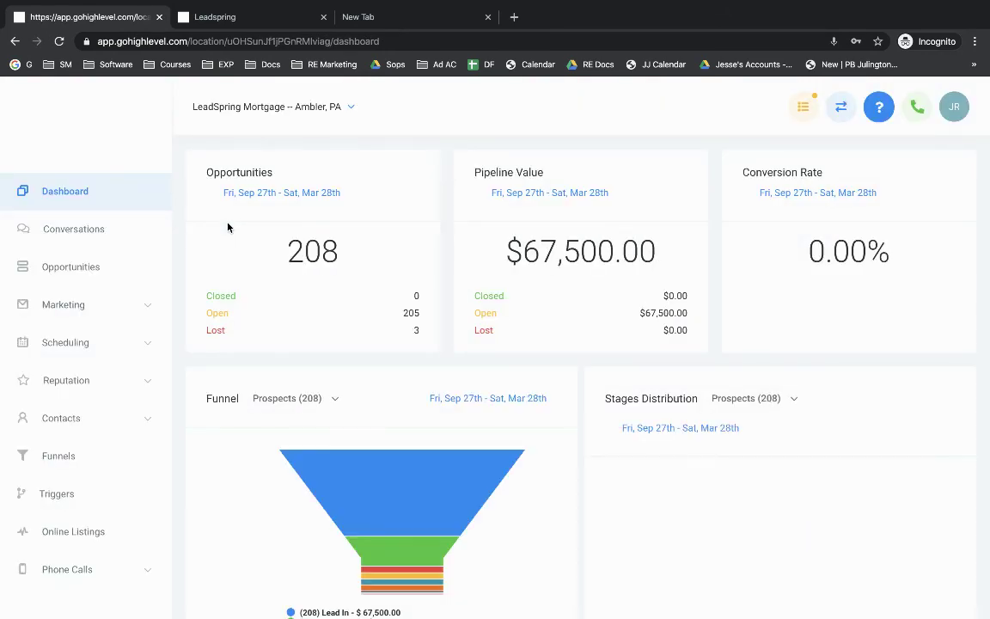
Return to Zapier, test and review the Add/Update Contact action, and reopen its Customize Contact section
key(ctrl+Left)
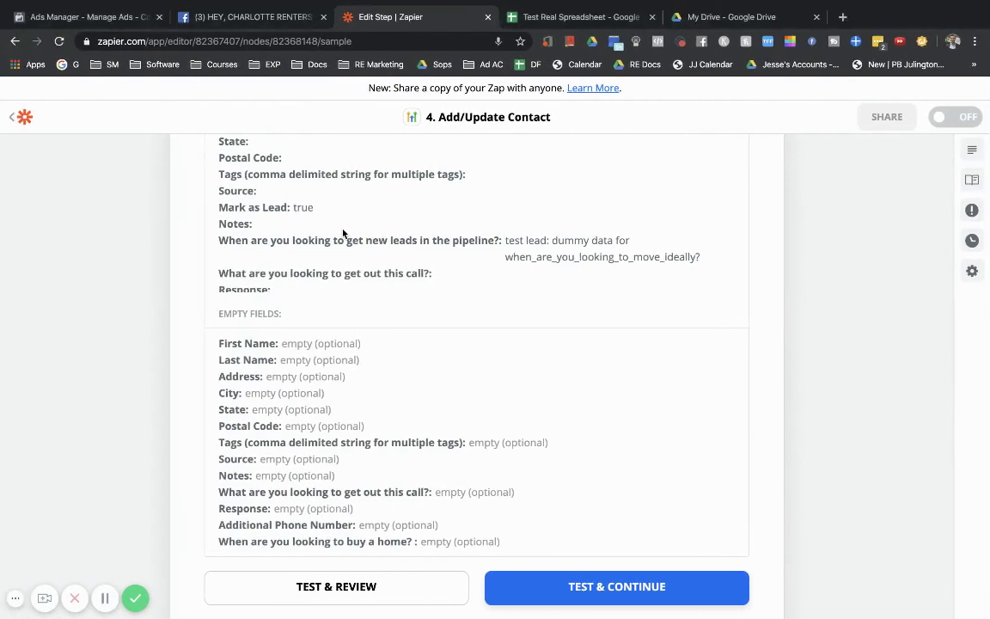
scroll(341, 418, down, 1)
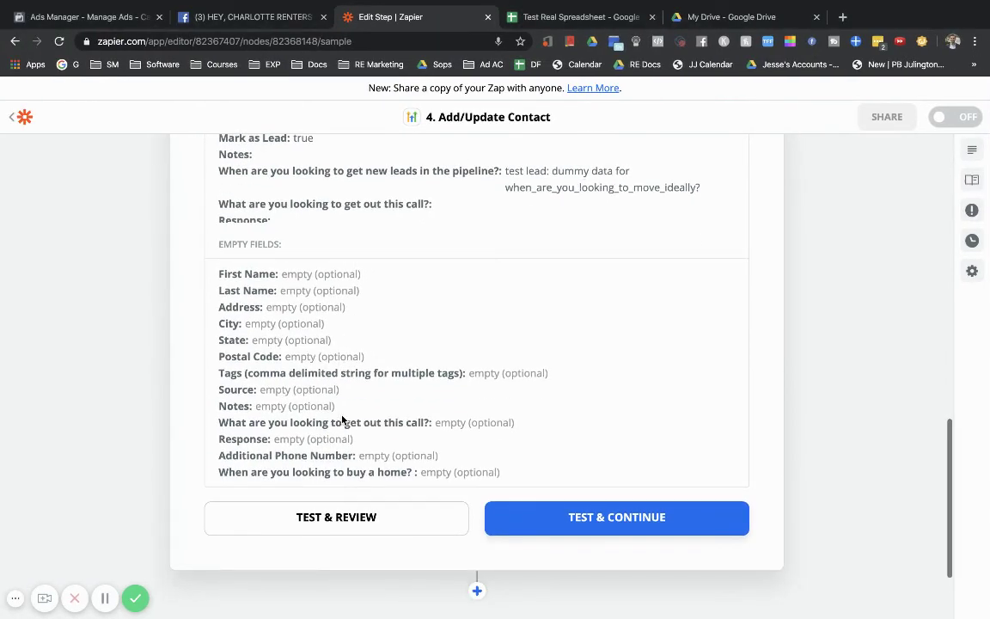
click(326, 520)
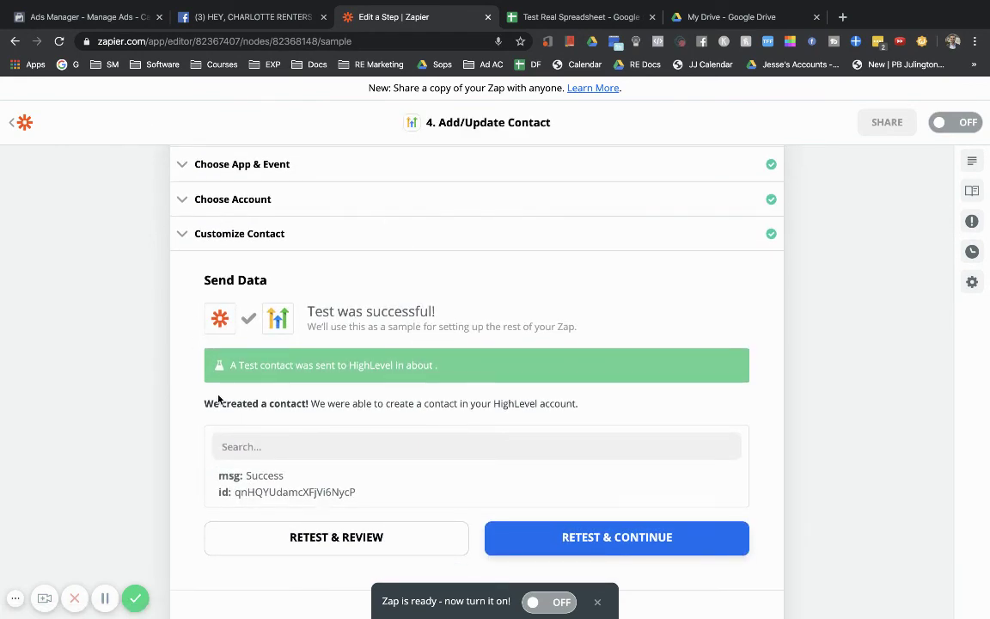
click(256, 235)
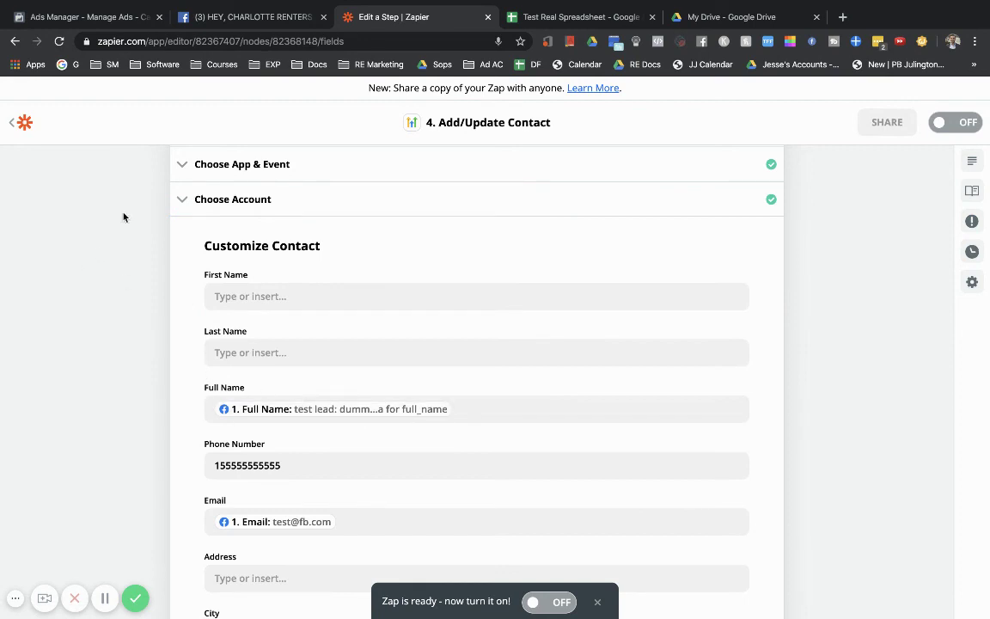
Switch to HighLevel and search the LeadSpring Mortgage account's contacts for "test" in place of the previous search term
key(ctrl+Right)
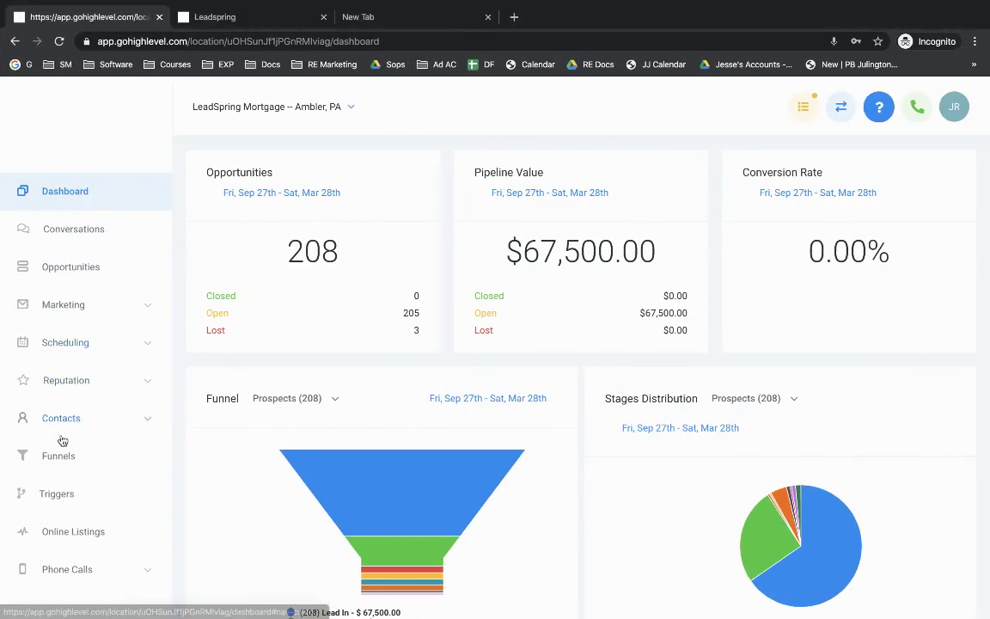
scroll(62, 440, down, 1)
scroll(62, 441, up, 1)
click(61, 405)
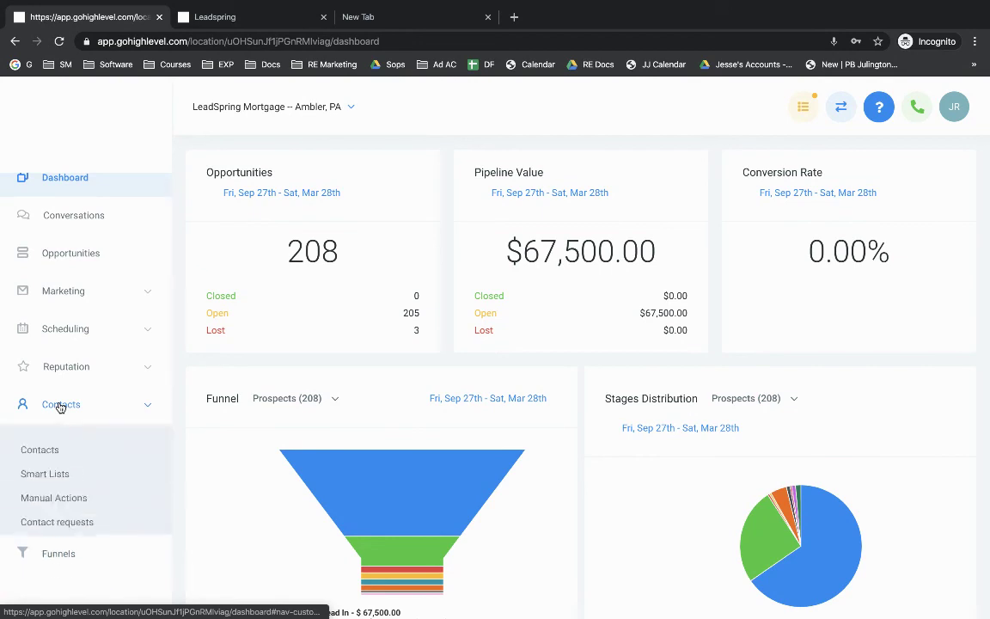
click(48, 449)
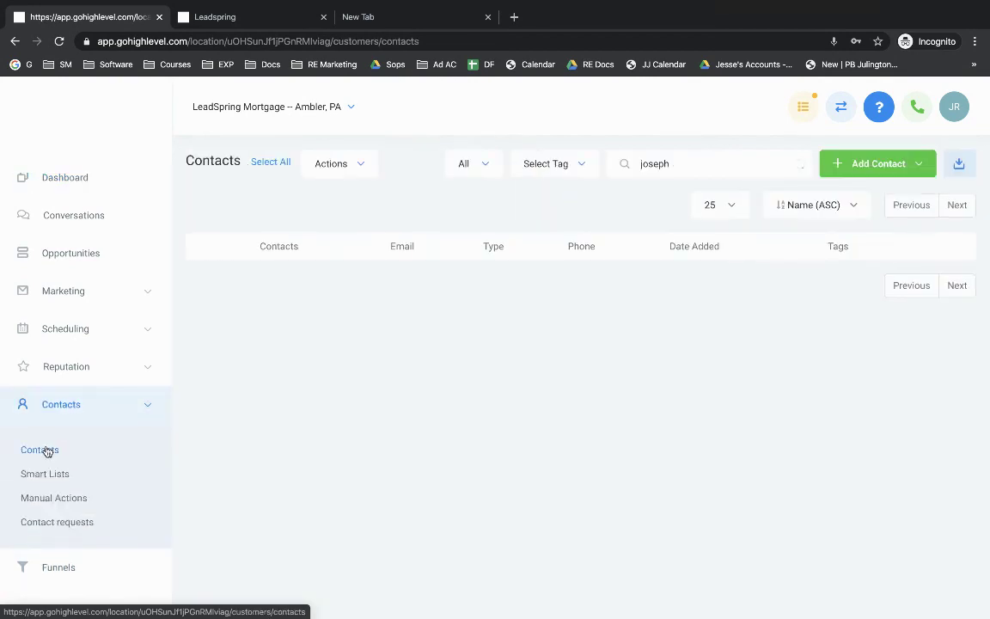
double_click(676, 169)
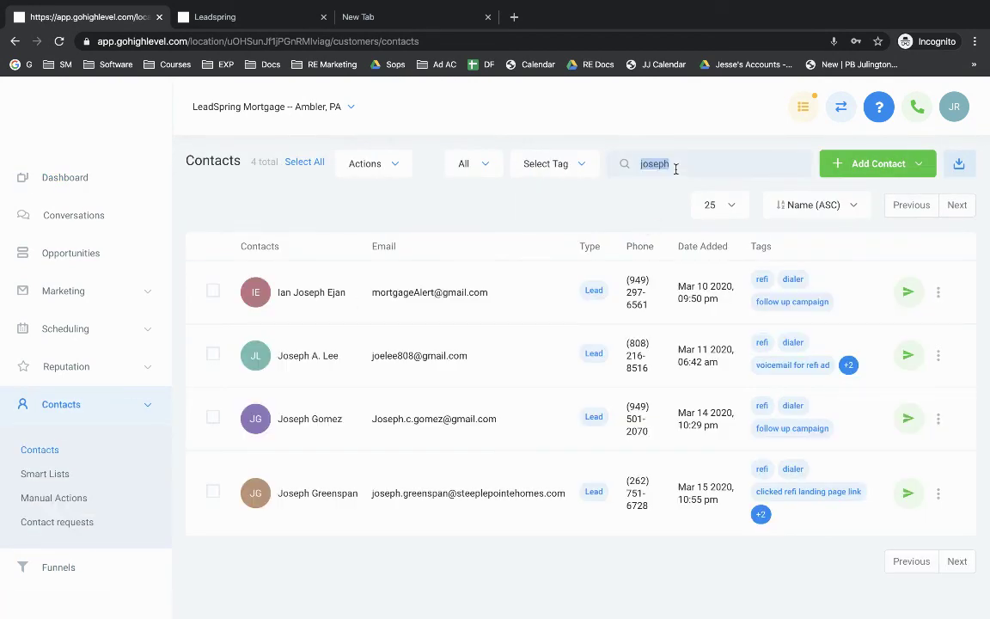
key(BackSpace)
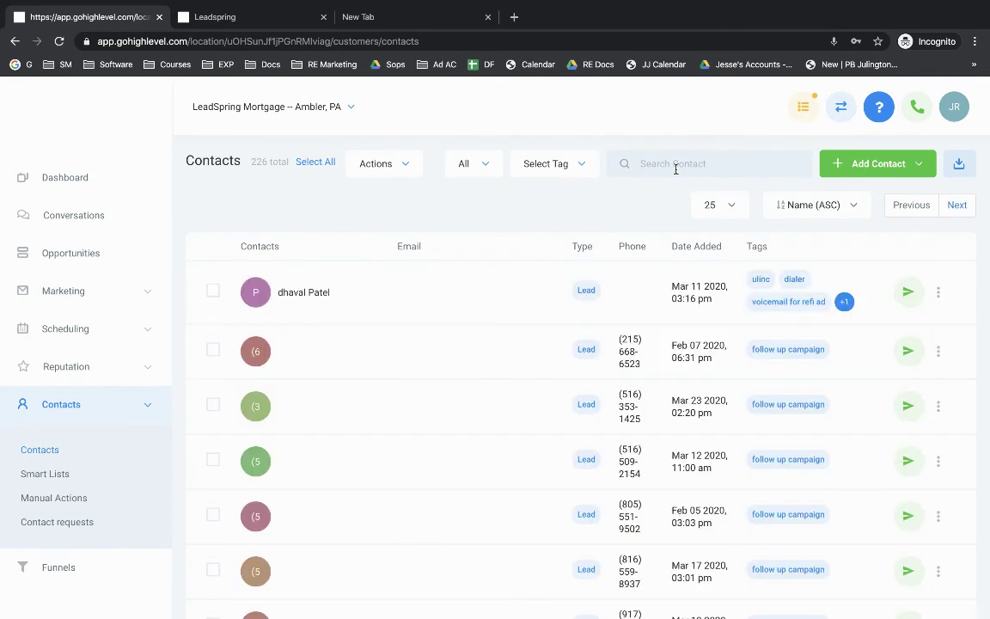
text(test)
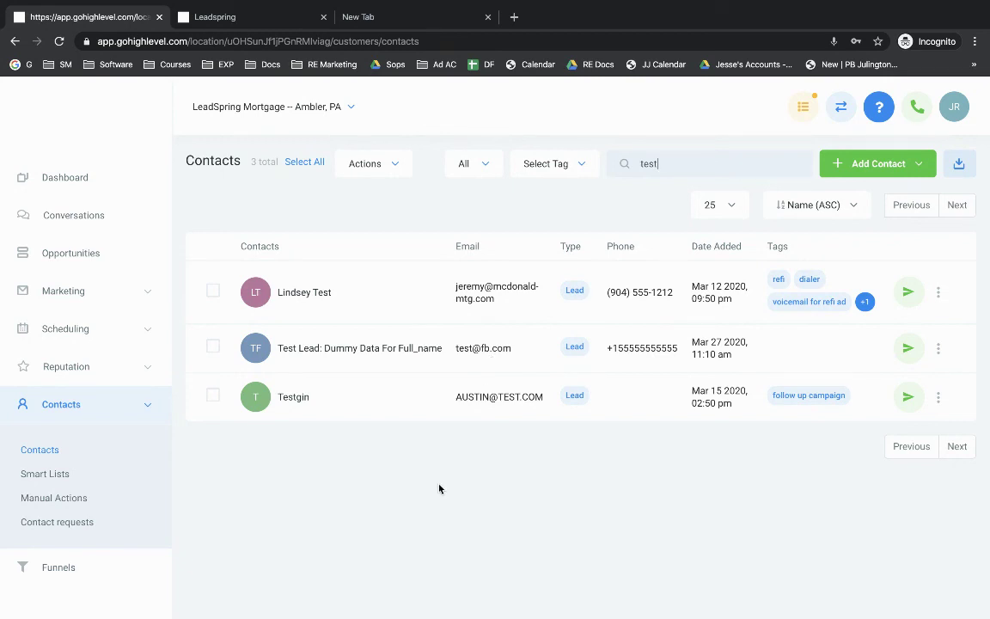
Glance back at the Zap's contact fields, return to HighLevel, and collapse the Contacts section of its navigation
key(ctrl+Left)
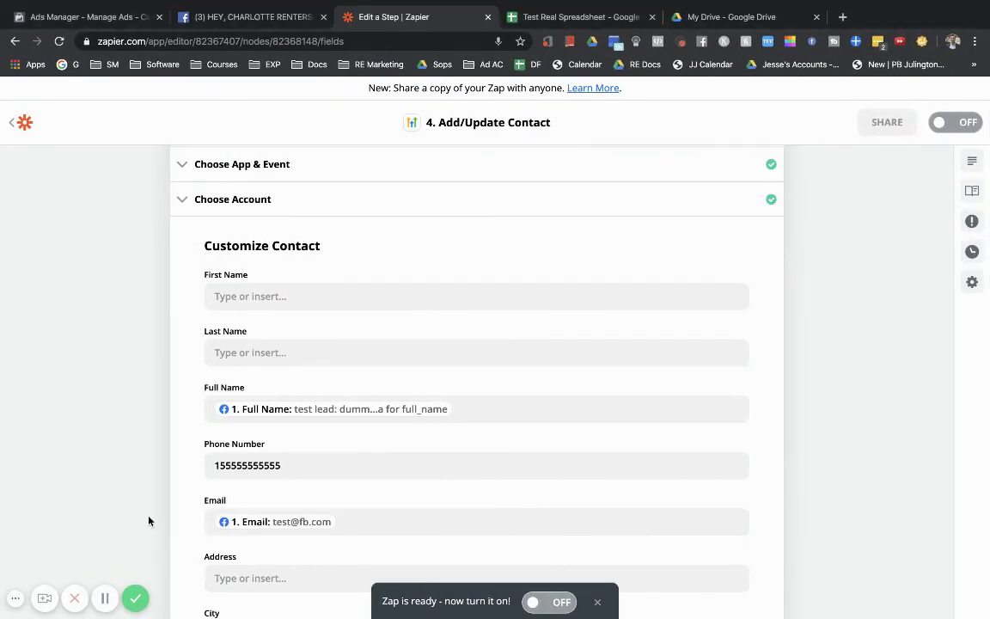
key(ctrl+Right)
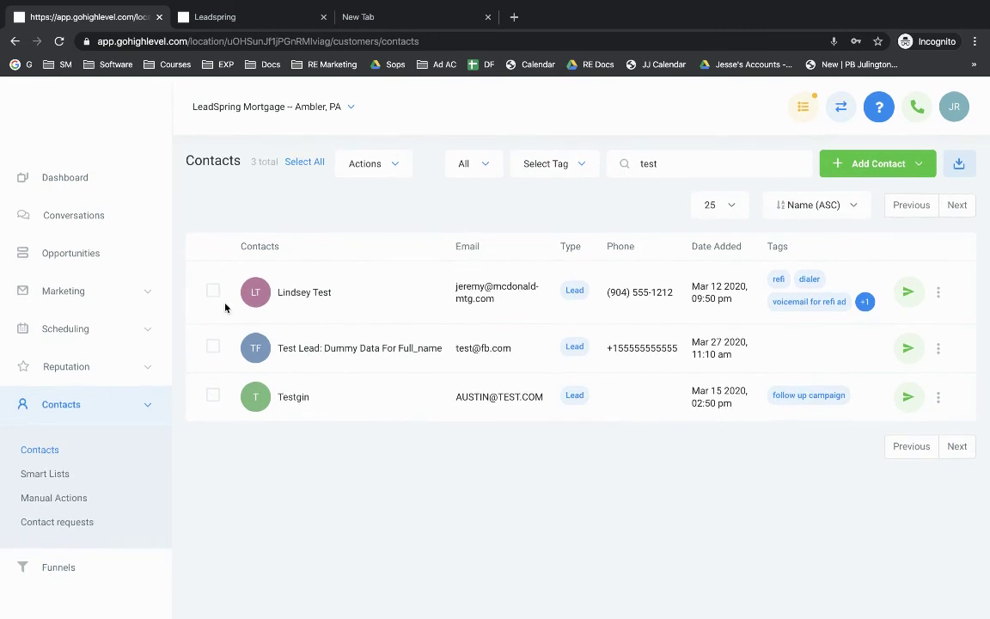
click(65, 411)
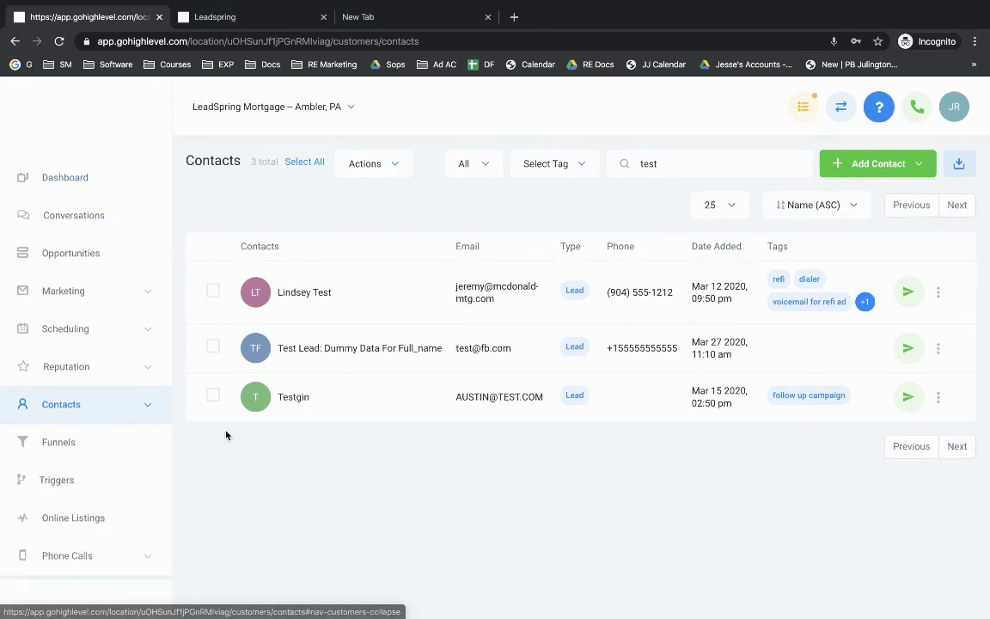